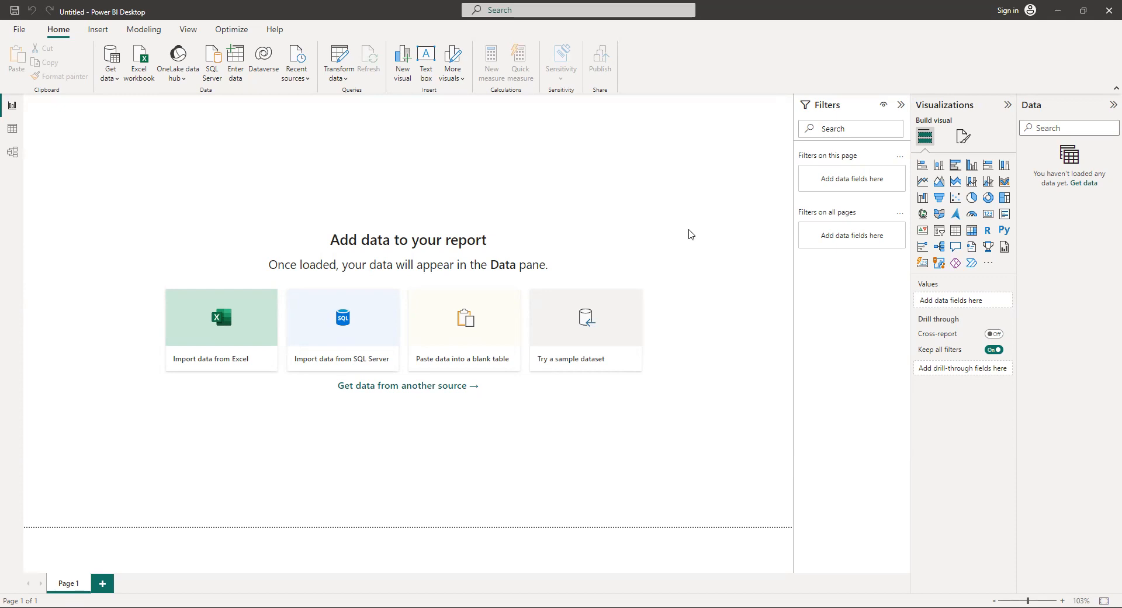
Load Table1 from the SampleData Excel workbook into the report
click(108, 79)
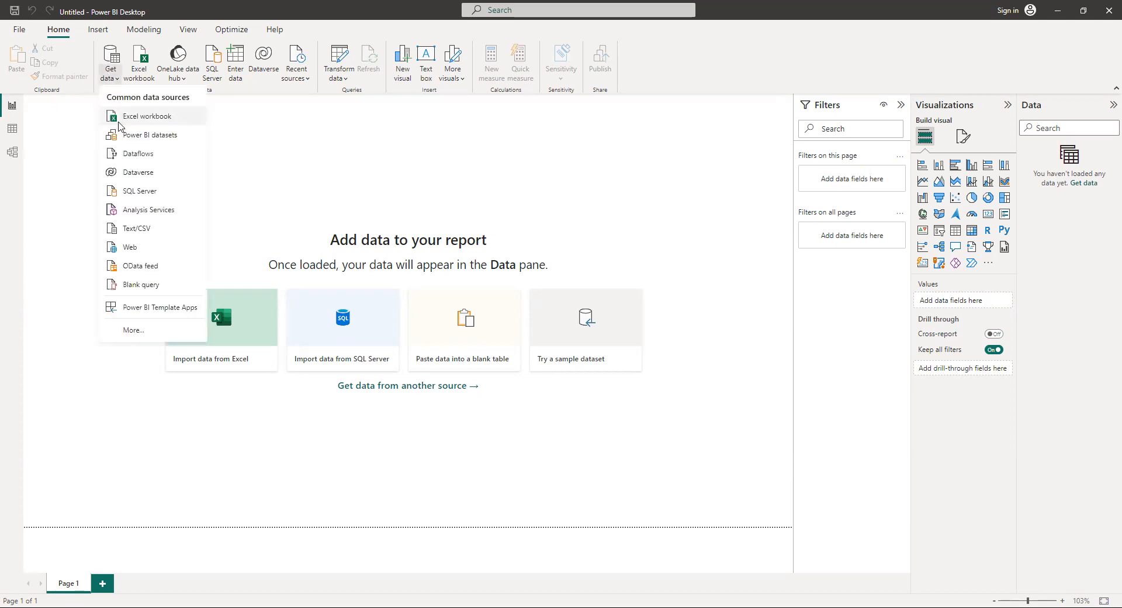
click(119, 114)
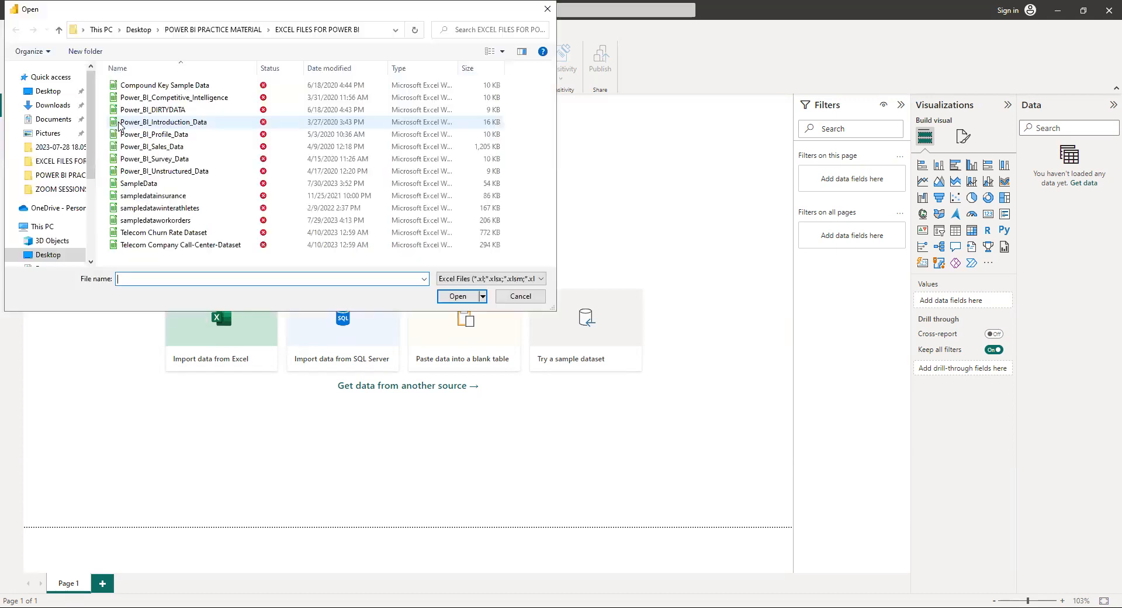
click(141, 186)
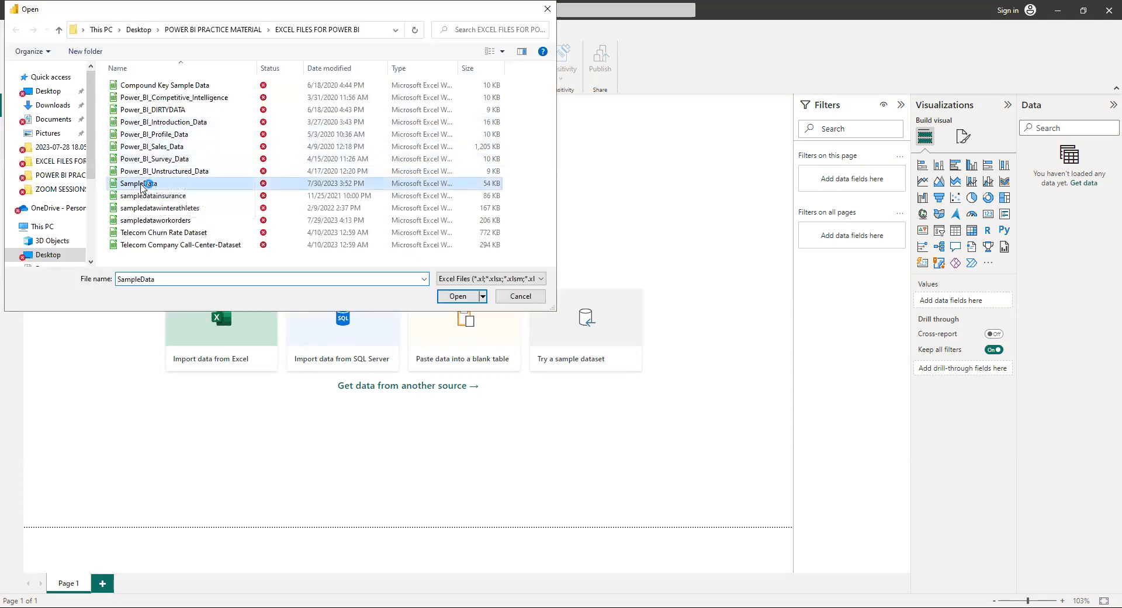
double_click(138, 185)
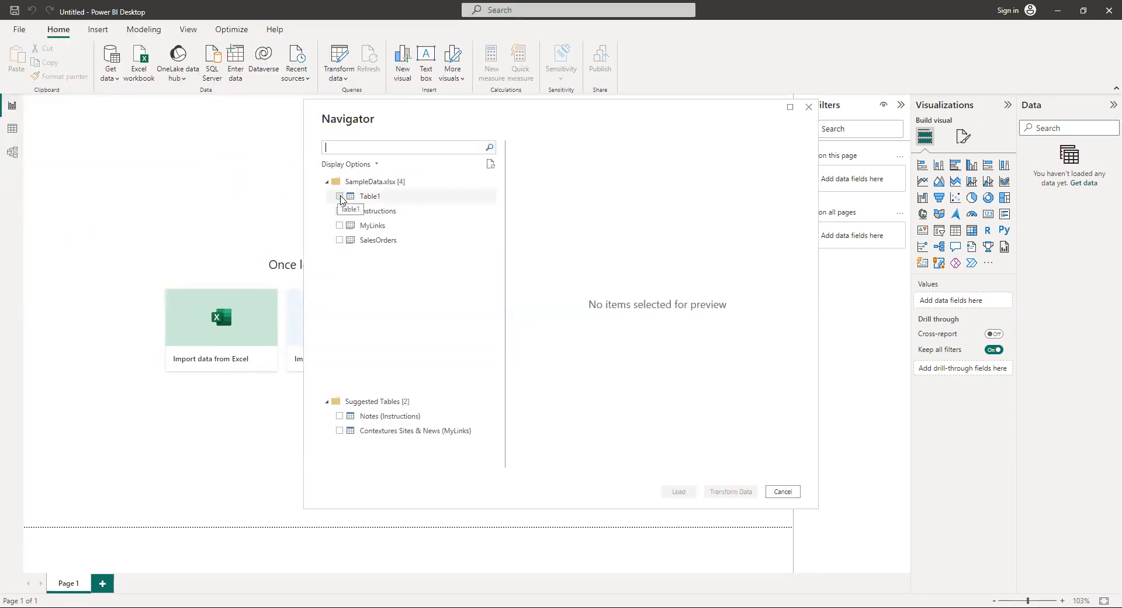
click(340, 196)
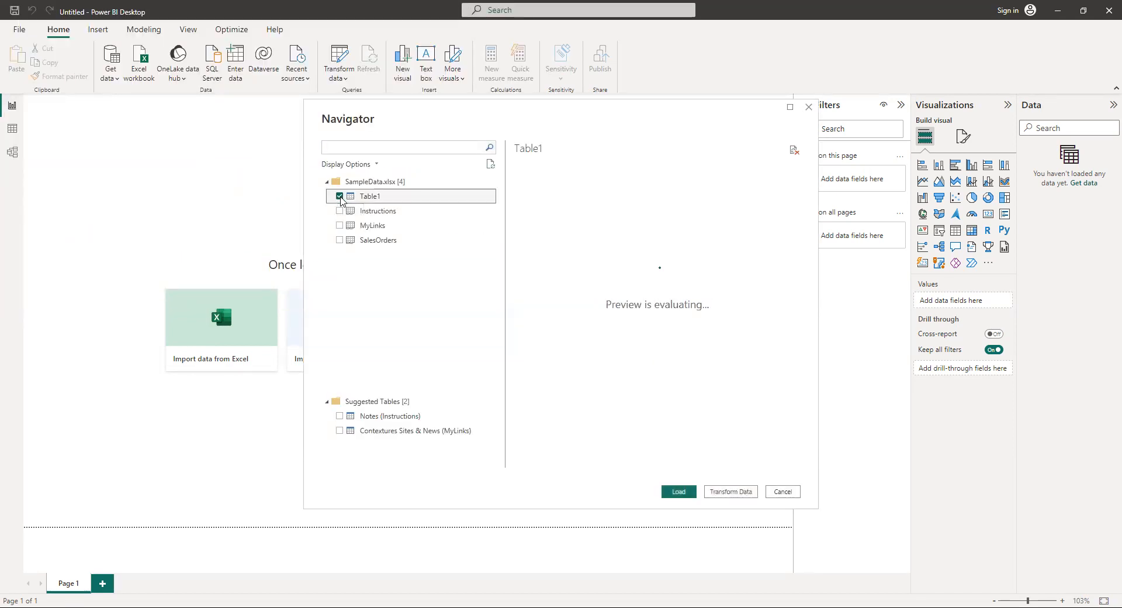
click(679, 492)
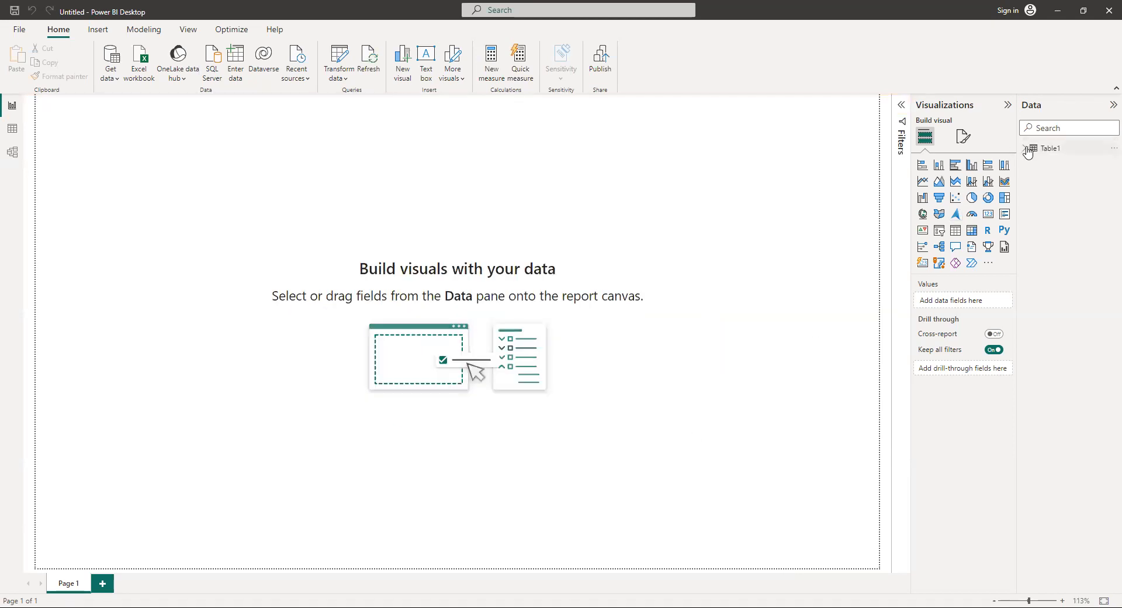
Expand Table1's field list, examine its rows in table view, and return to the report page
mouse_move(1029, 152)
click(1031, 150)
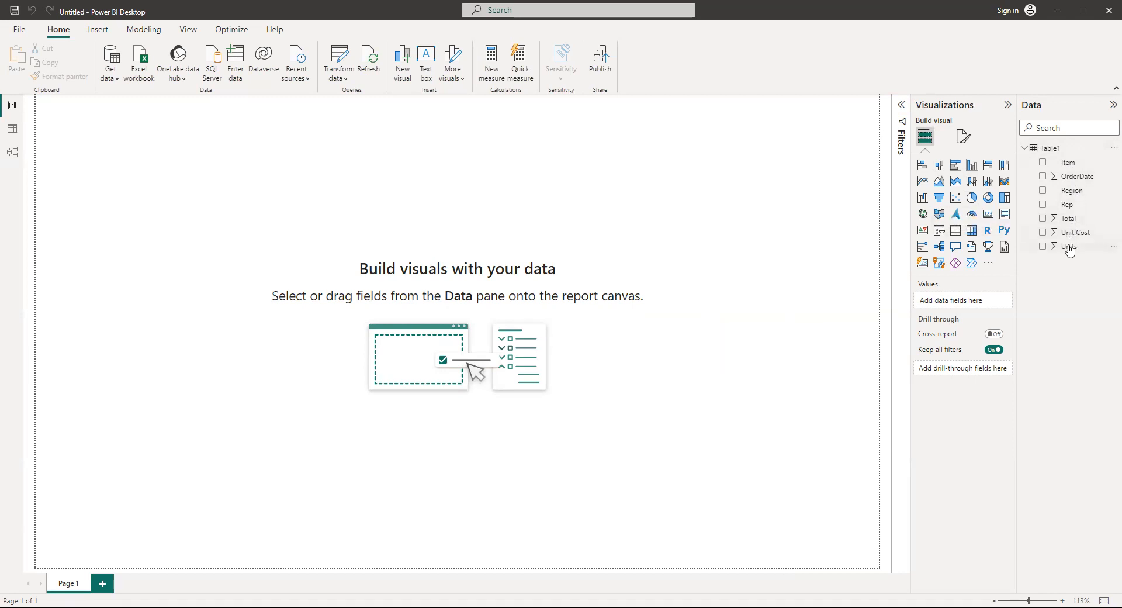
click(12, 129)
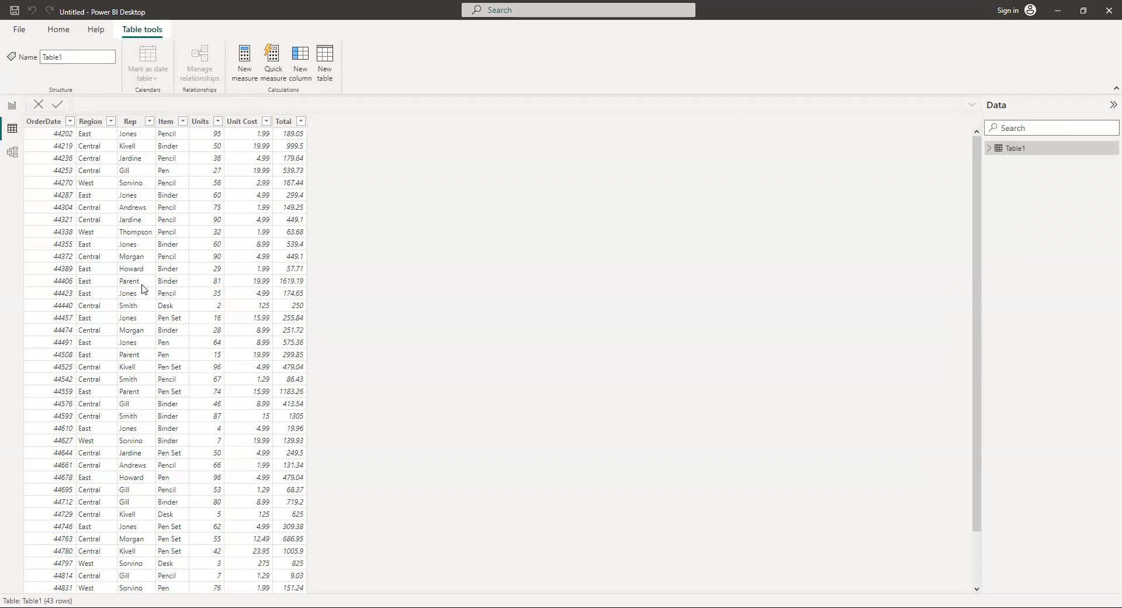
click(9, 108)
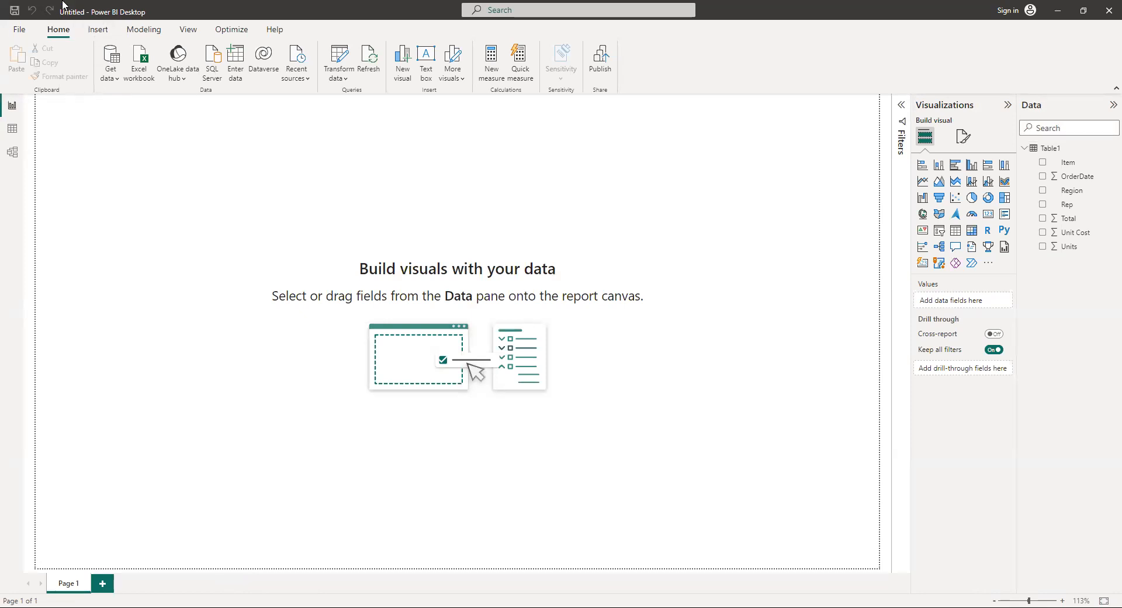
Insert a text box and shrink it to a small, short box at the page's upper-left corner
click(99, 33)
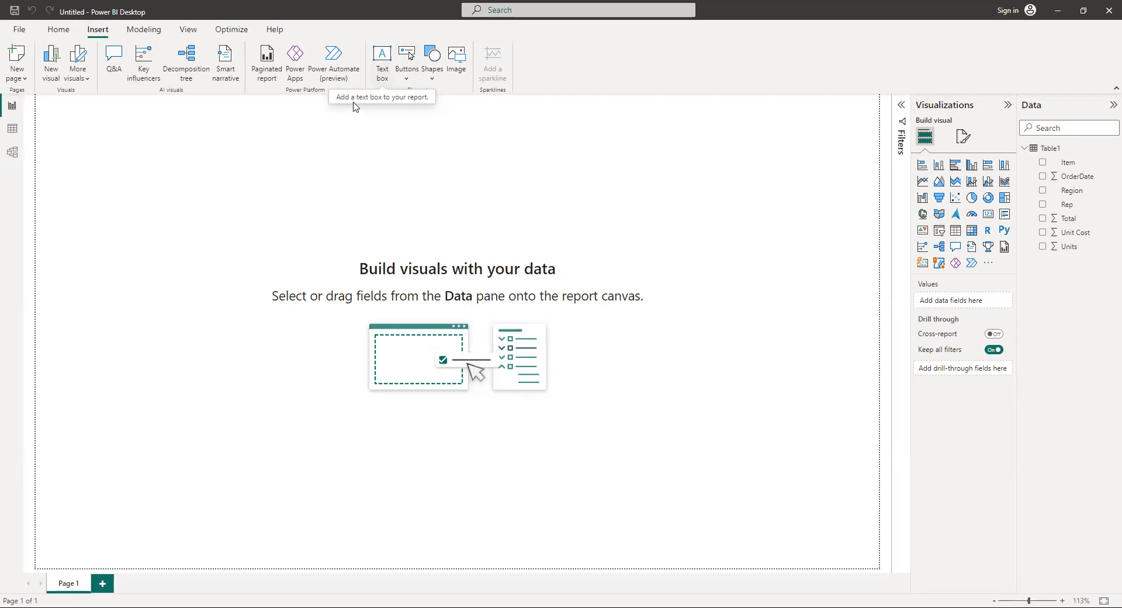
click(383, 63)
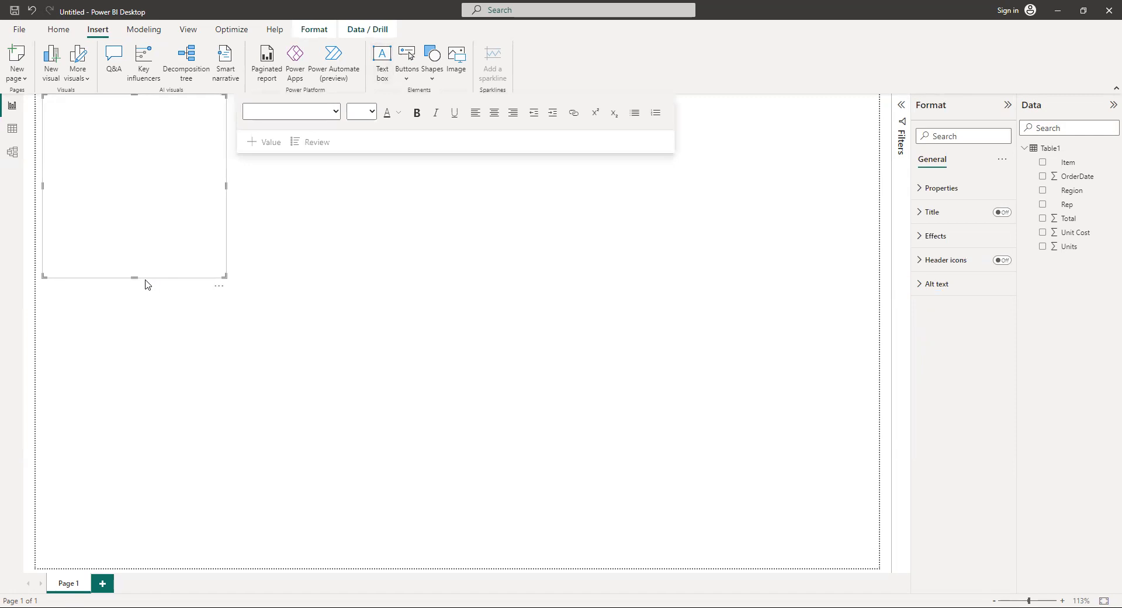
drag(135, 277, 131, 126)
drag(226, 107, 160, 109)
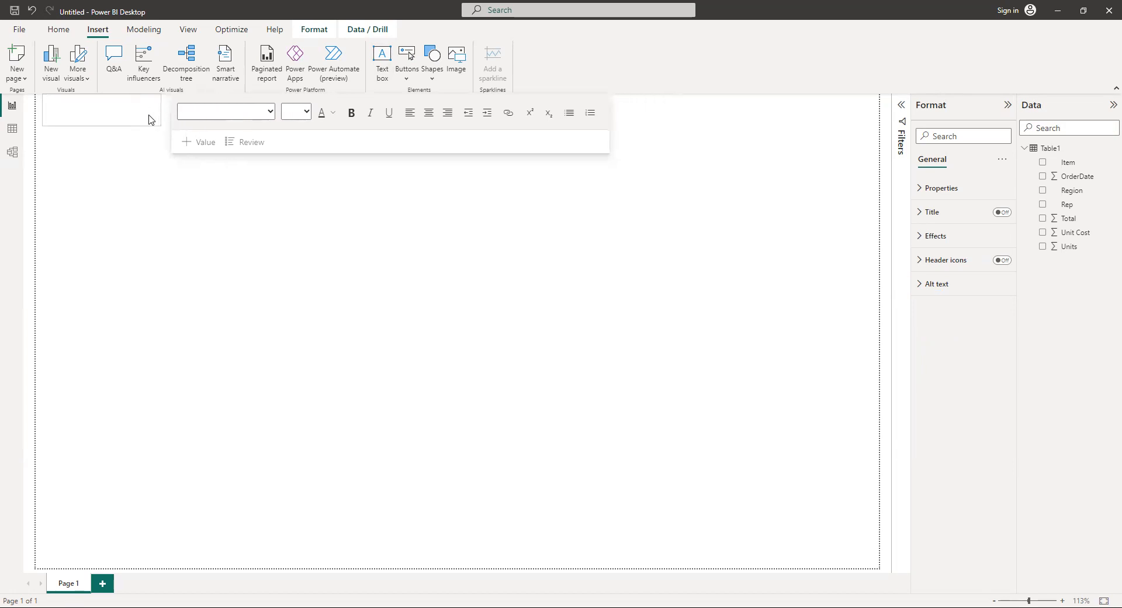
click(106, 115)
click(131, 163)
click(125, 117)
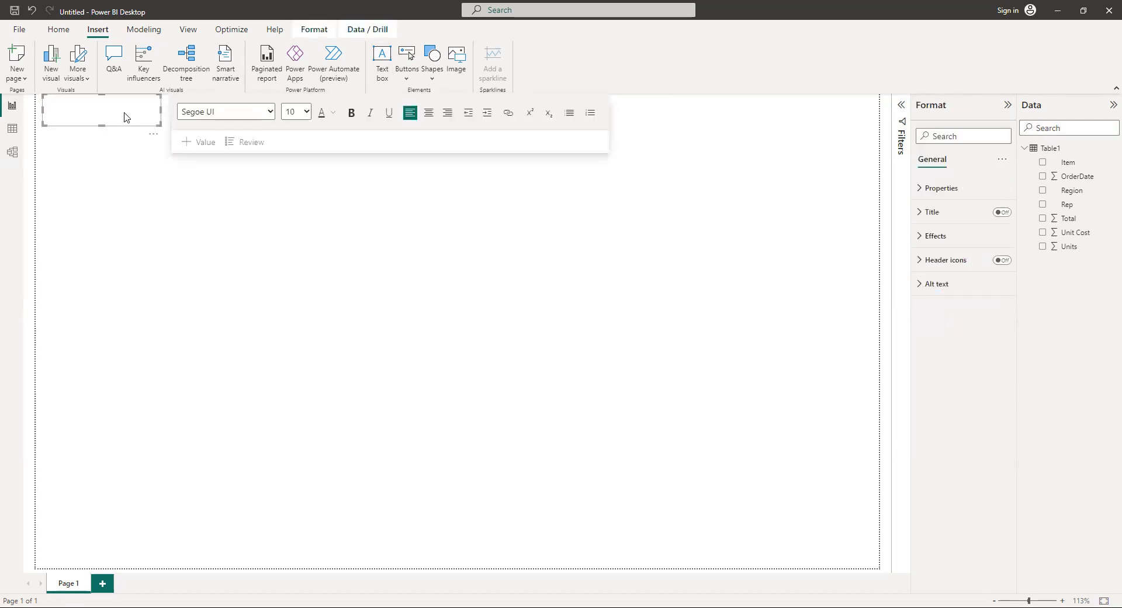
click(429, 114)
click(410, 113)
Turn on the text box's title with the text COST SUMMARY and set its font to Segoe UI Bold
click(1003, 213)
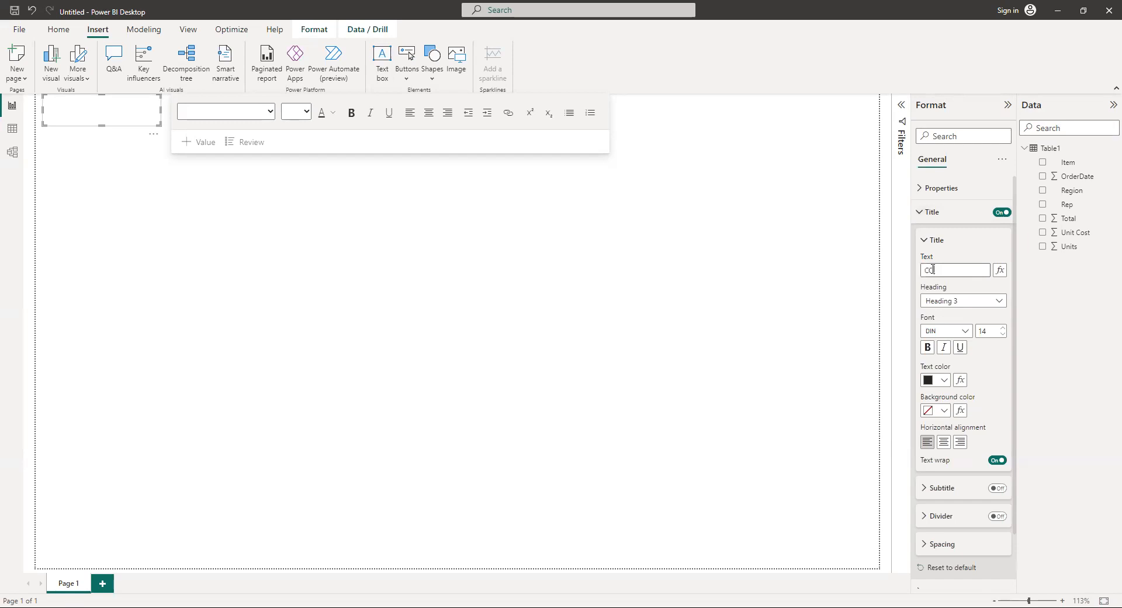
text(MMARY)
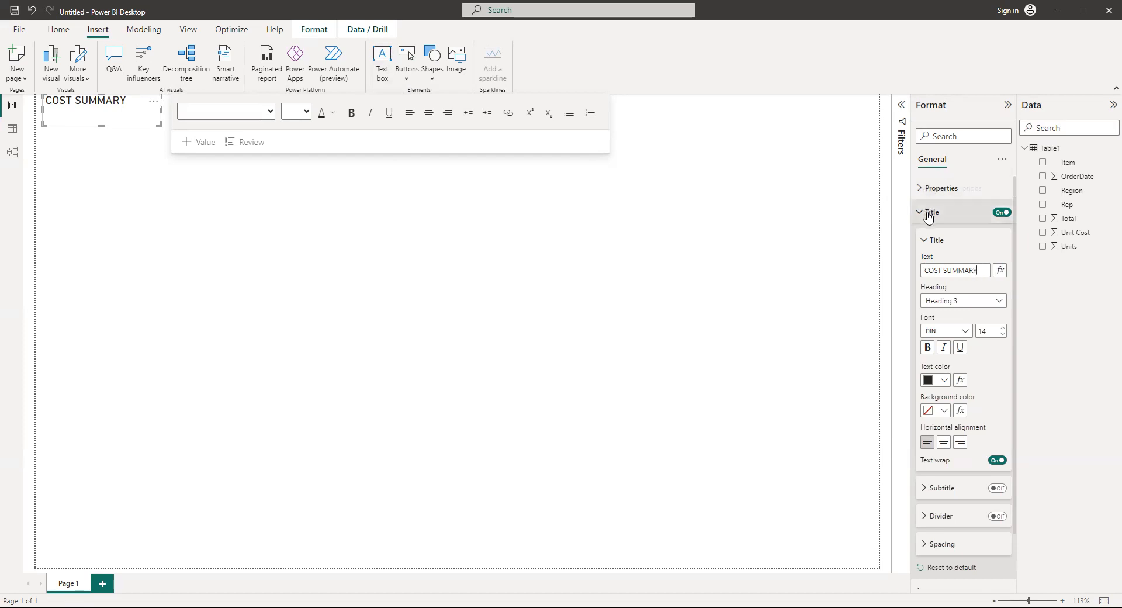
click(947, 333)
drag(1003, 367, 1004, 457)
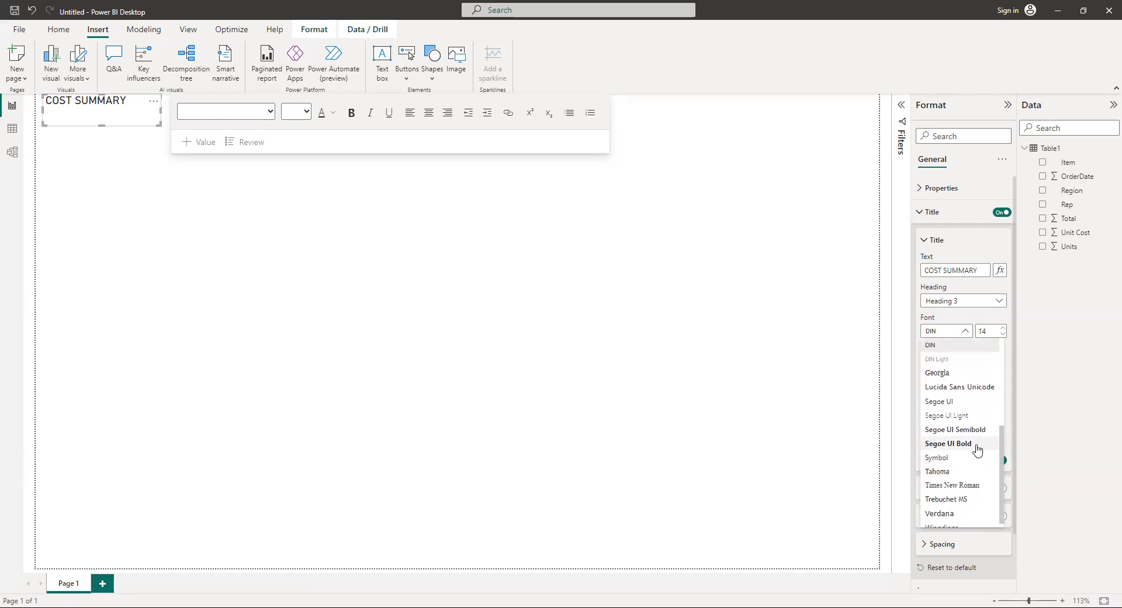
click(949, 444)
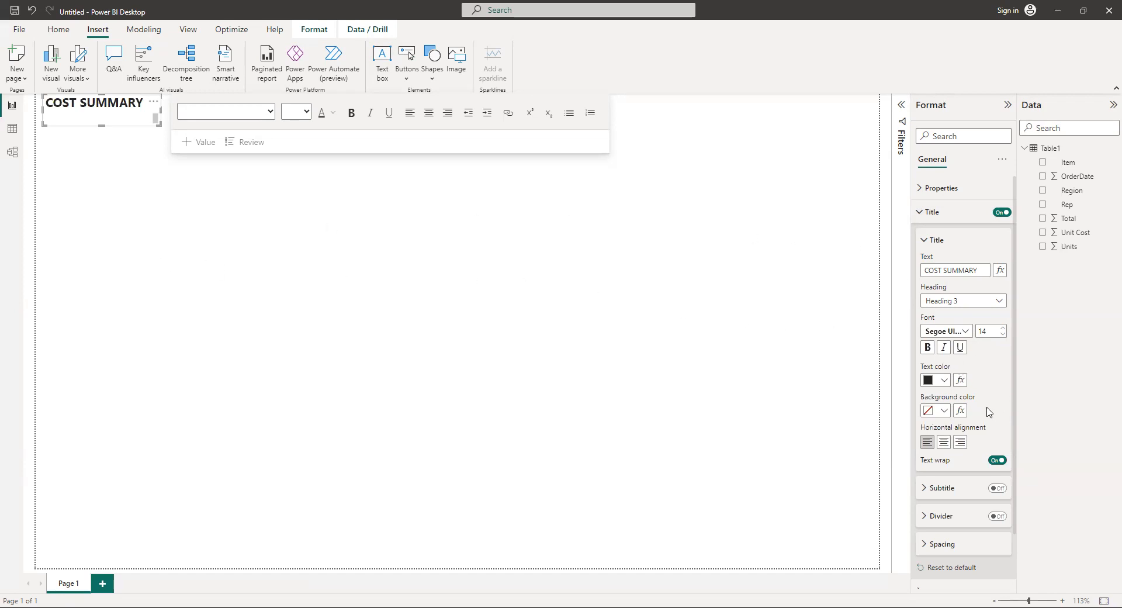
Change the COST SUMMARY title's text color to the pink theme color
click(937, 382)
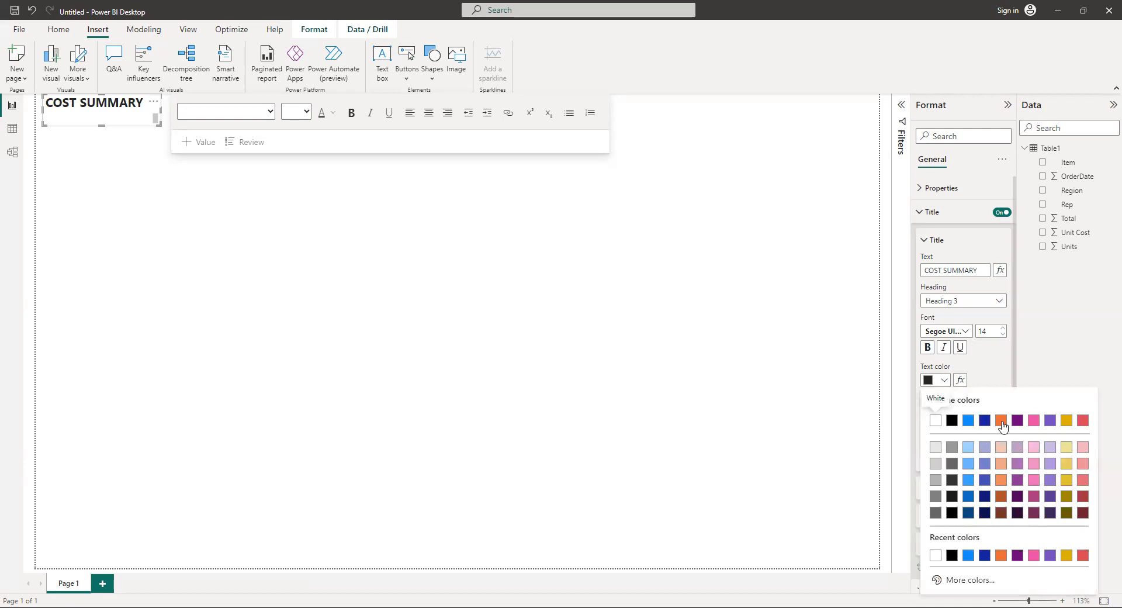
click(1035, 422)
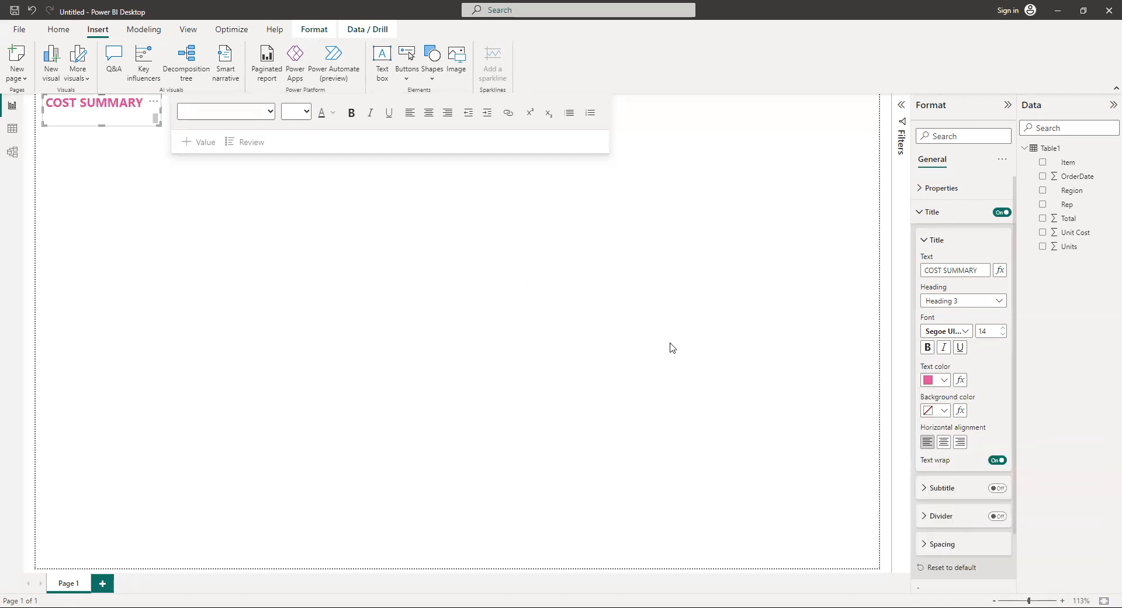
click(234, 258)
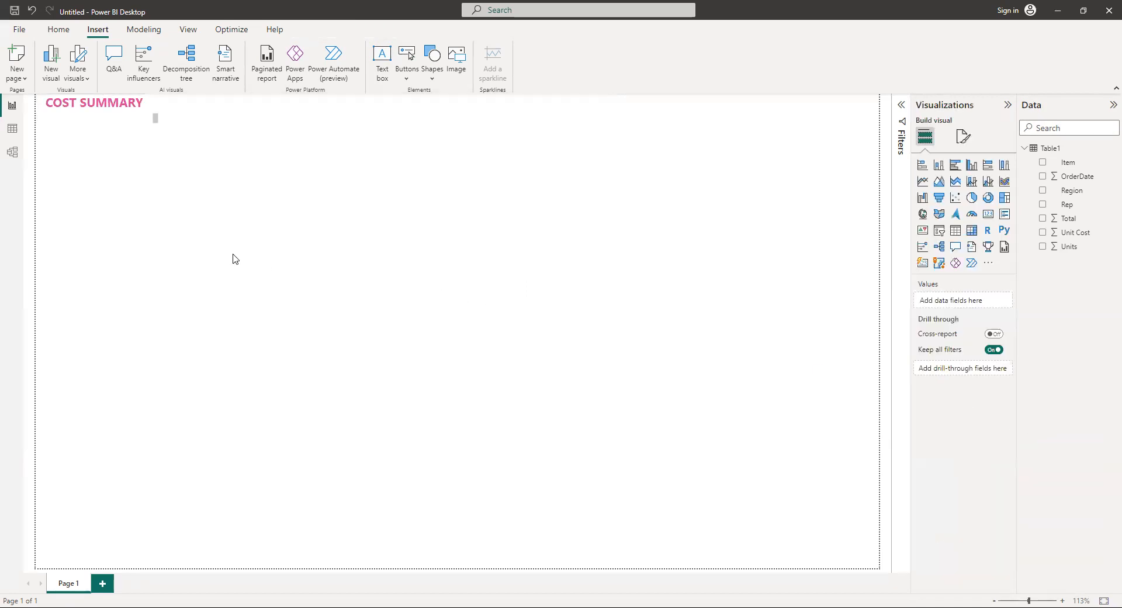
Tighten the text box around the COST SUMMARY title and move it to the top centre of the page
click(141, 107)
drag(101, 126, 105, 119)
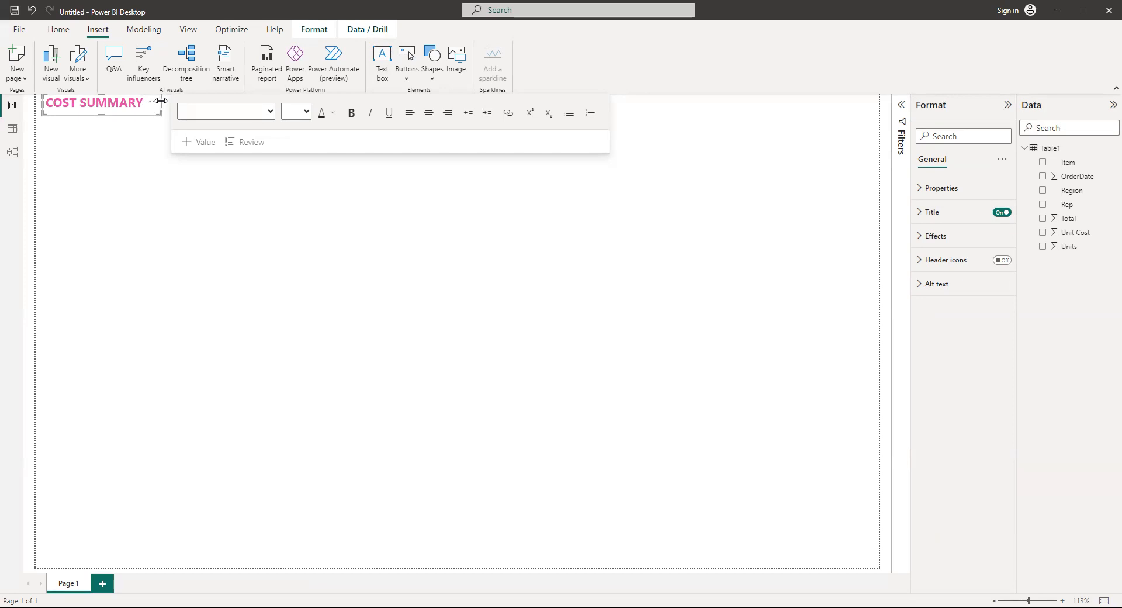
drag(161, 105, 151, 110)
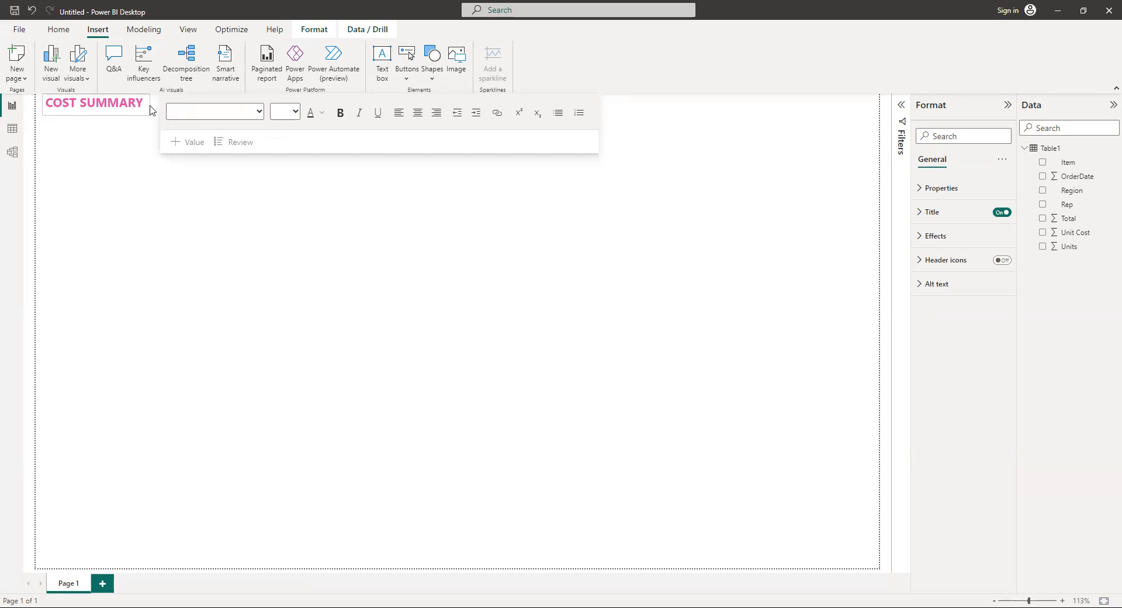
click(133, 129)
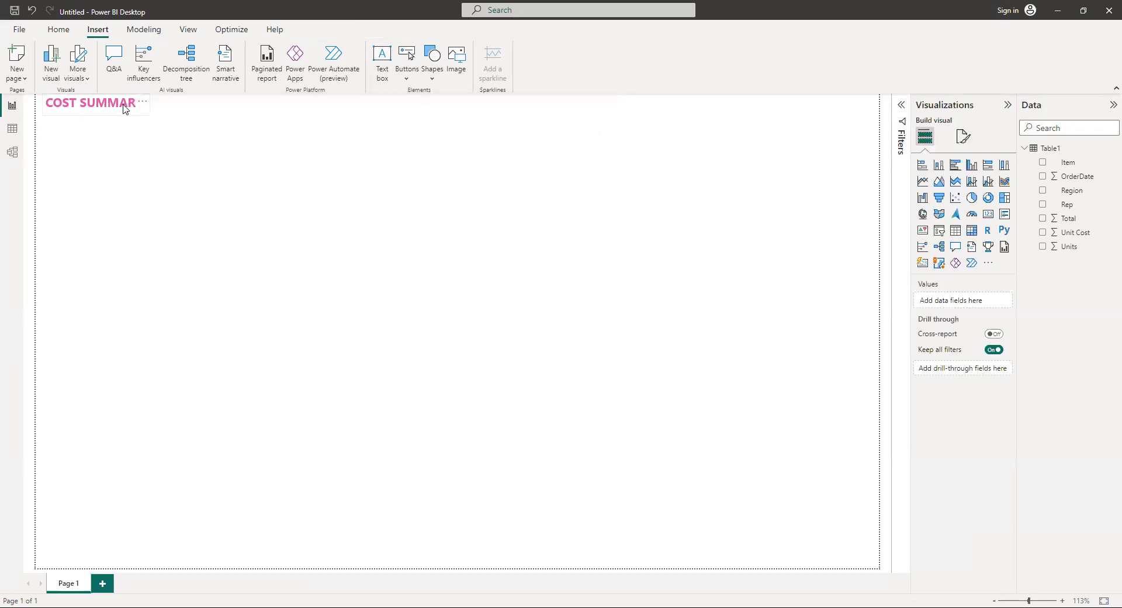
drag(145, 111, 526, 115)
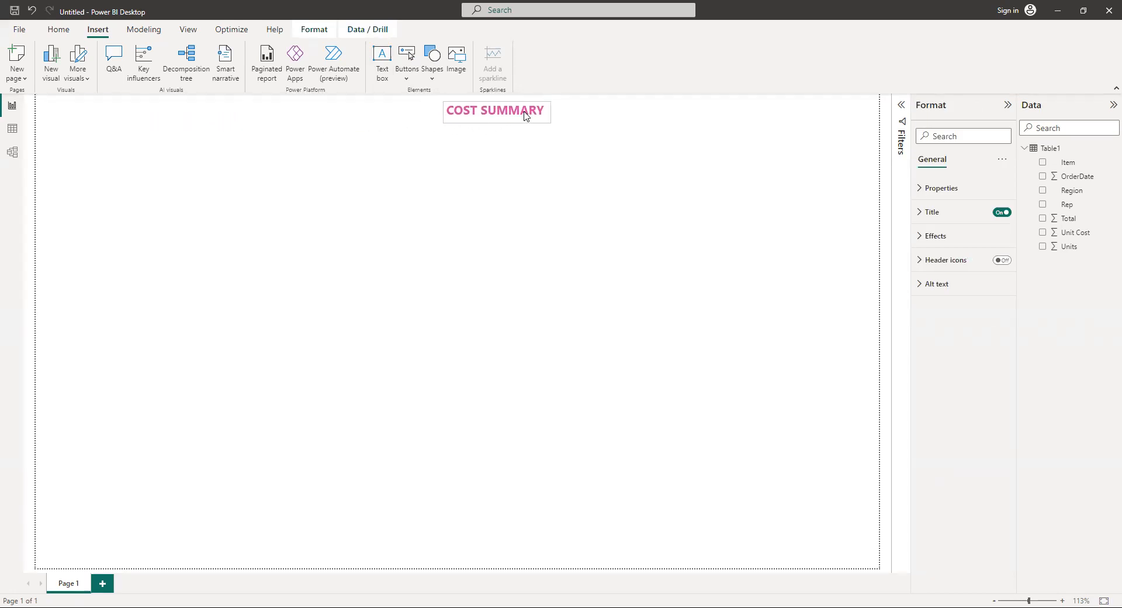
click(418, 139)
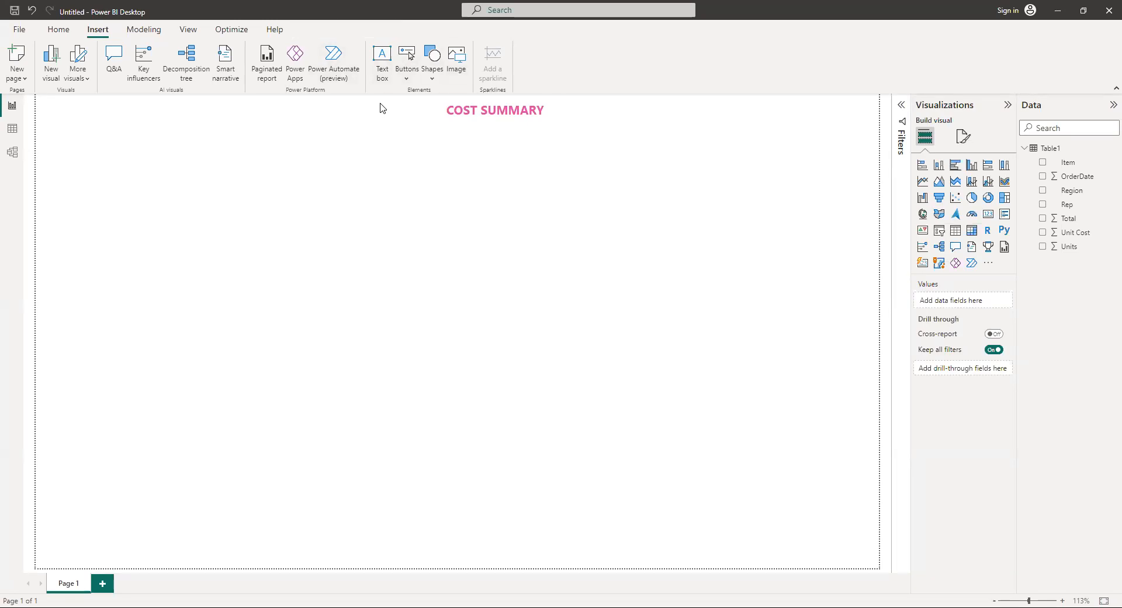
Insert a line shape beneath the COST SUMMARY heading, flatten its frame and stretch it across the page width
click(433, 66)
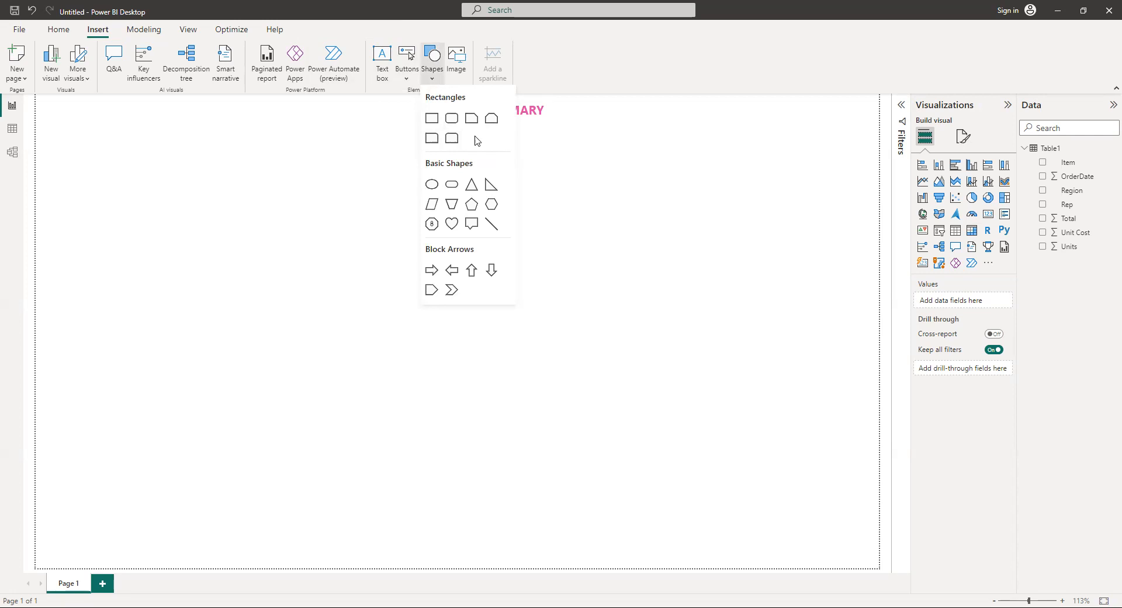
click(491, 224)
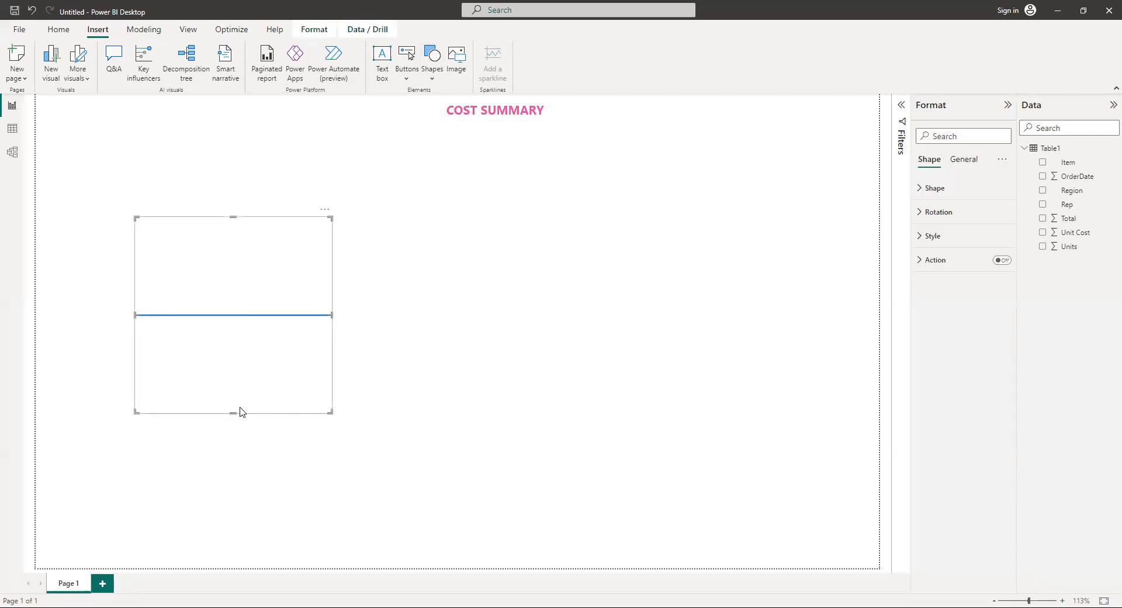
drag(232, 409, 140, 138)
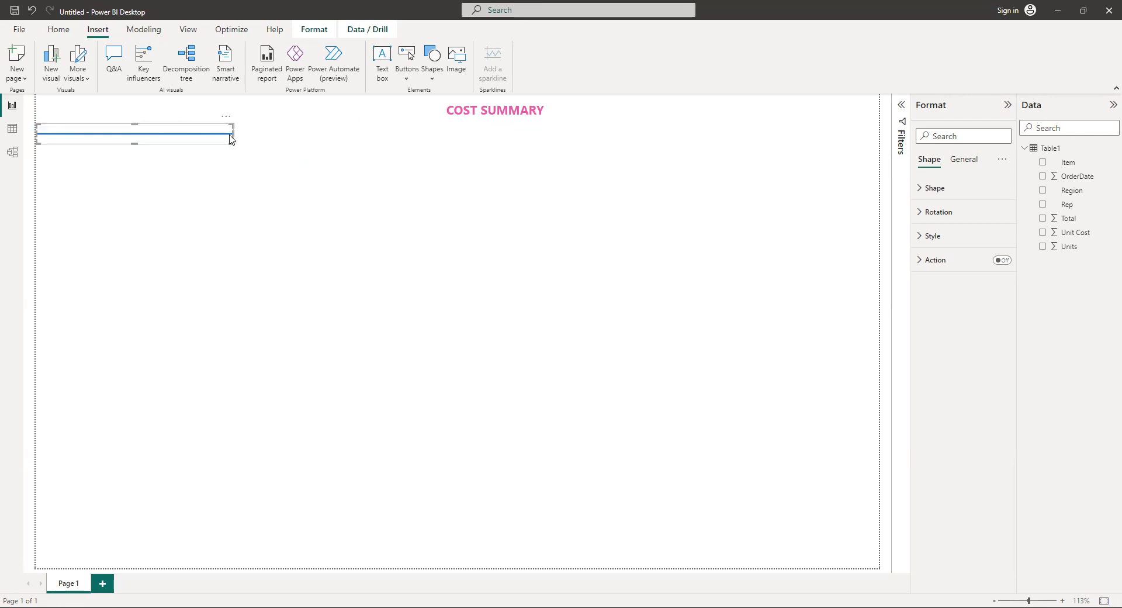
drag(232, 138, 873, 130)
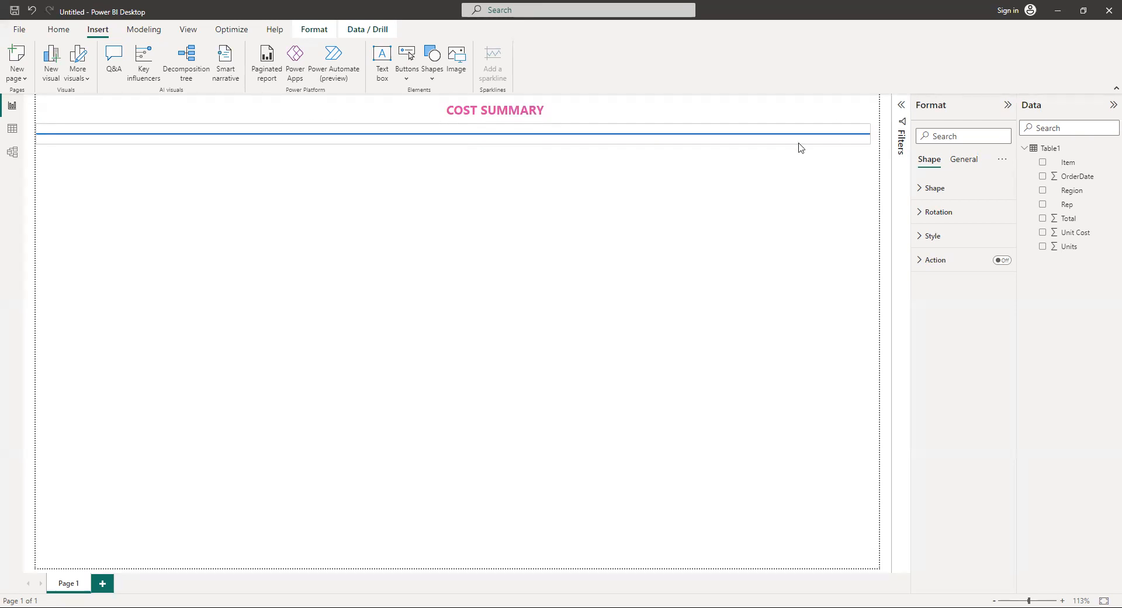
Move the line up close beneath the COST SUMMARY heading and nudge the heading slightly up and to the left
click(479, 161)
drag(475, 137, 468, 111)
click(460, 147)
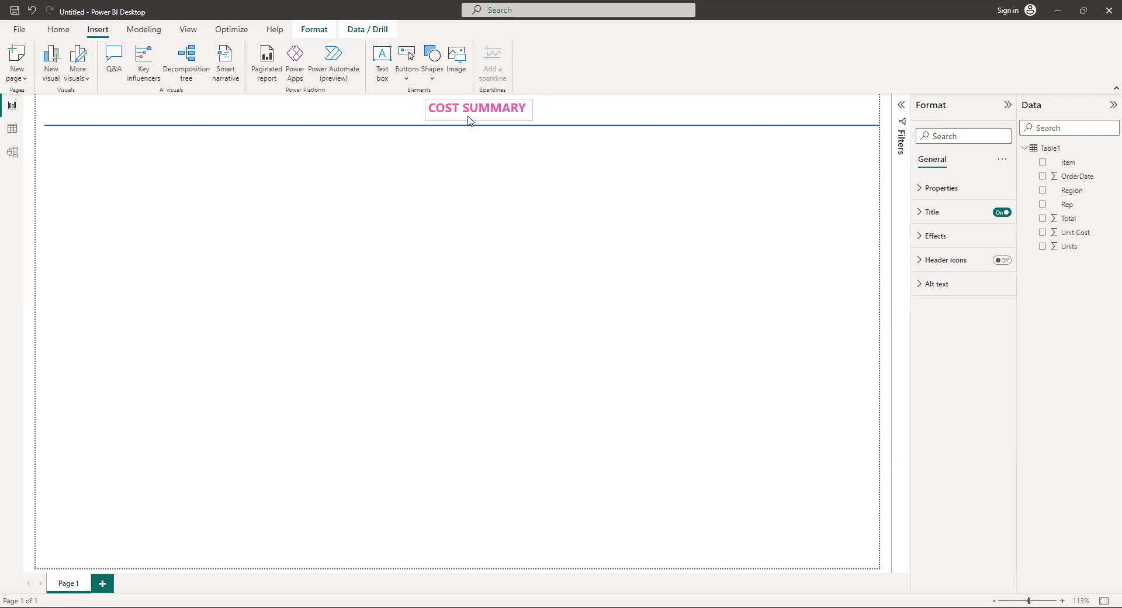
click(377, 169)
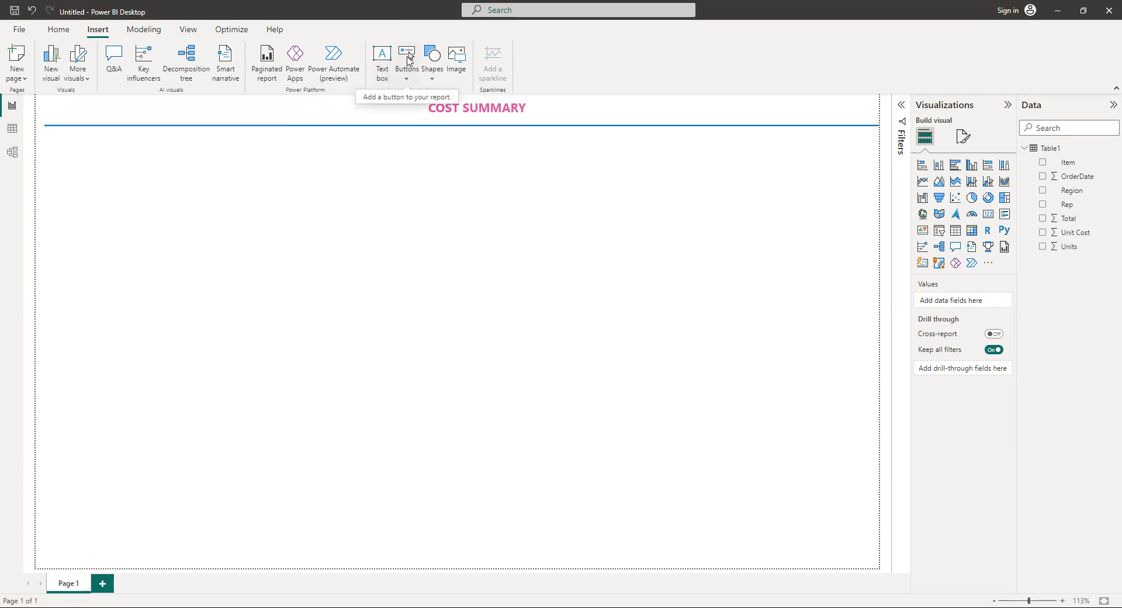
Insert a blank button and place it just below the line at the page's left edge
click(412, 74)
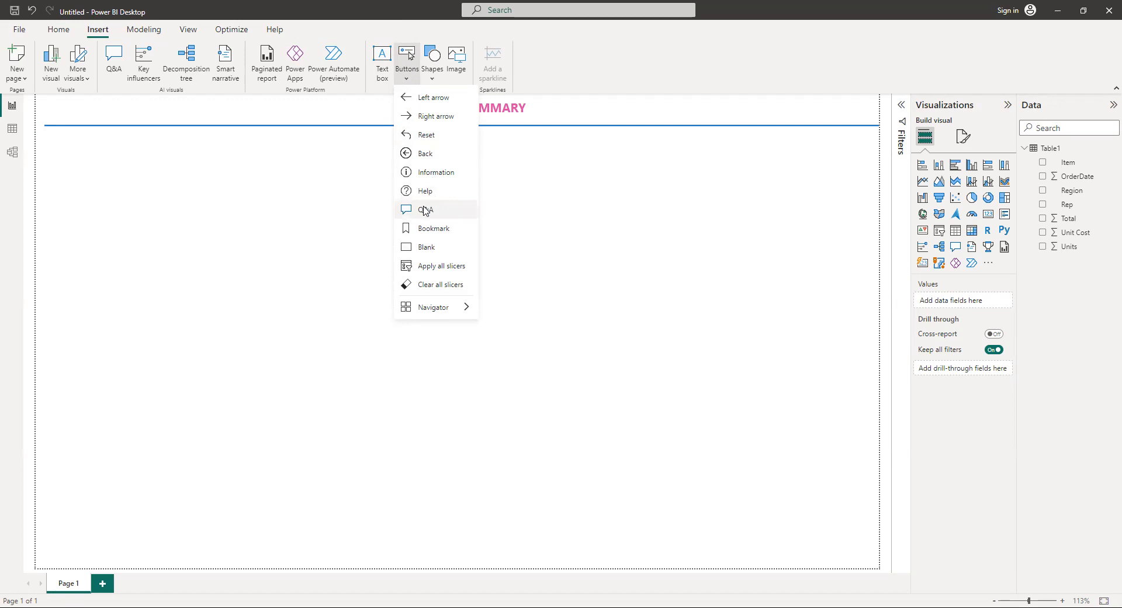
click(426, 247)
drag(65, 106, 69, 150)
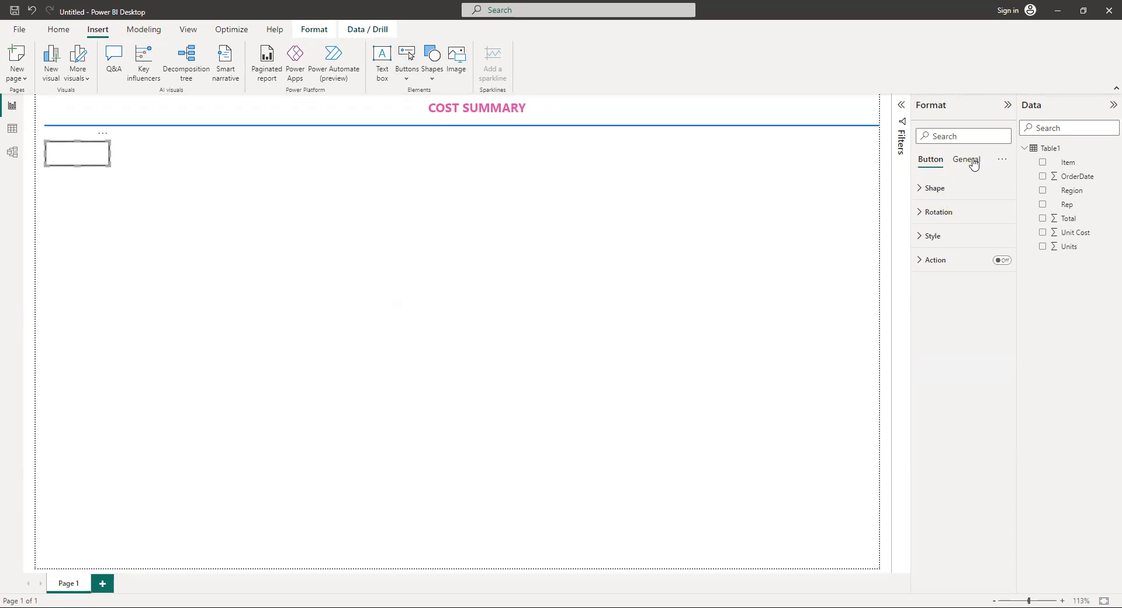
click(922, 237)
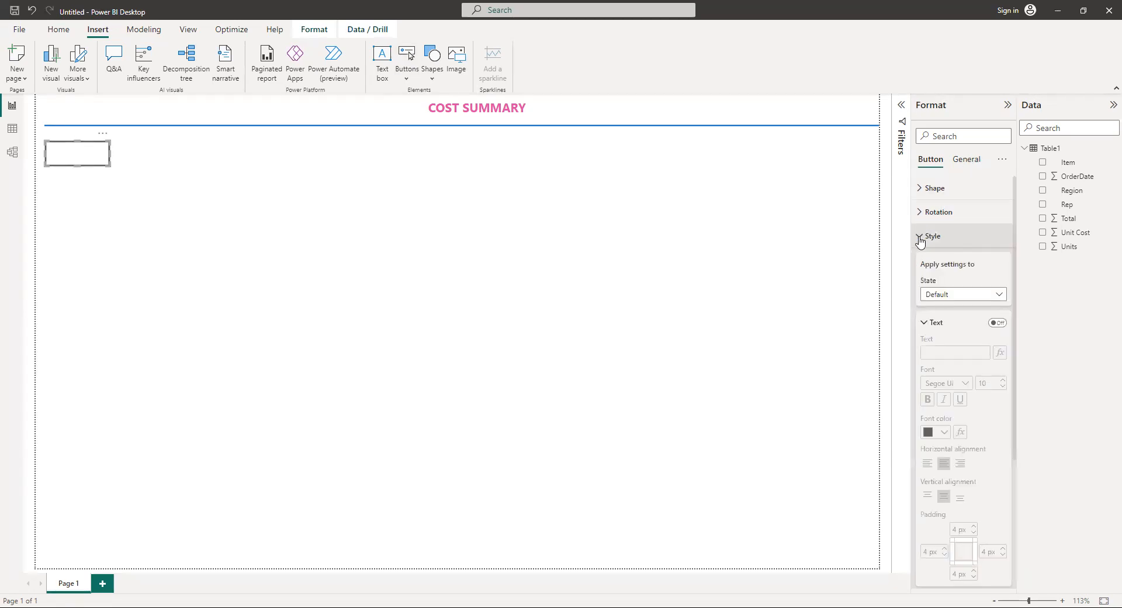
click(922, 237)
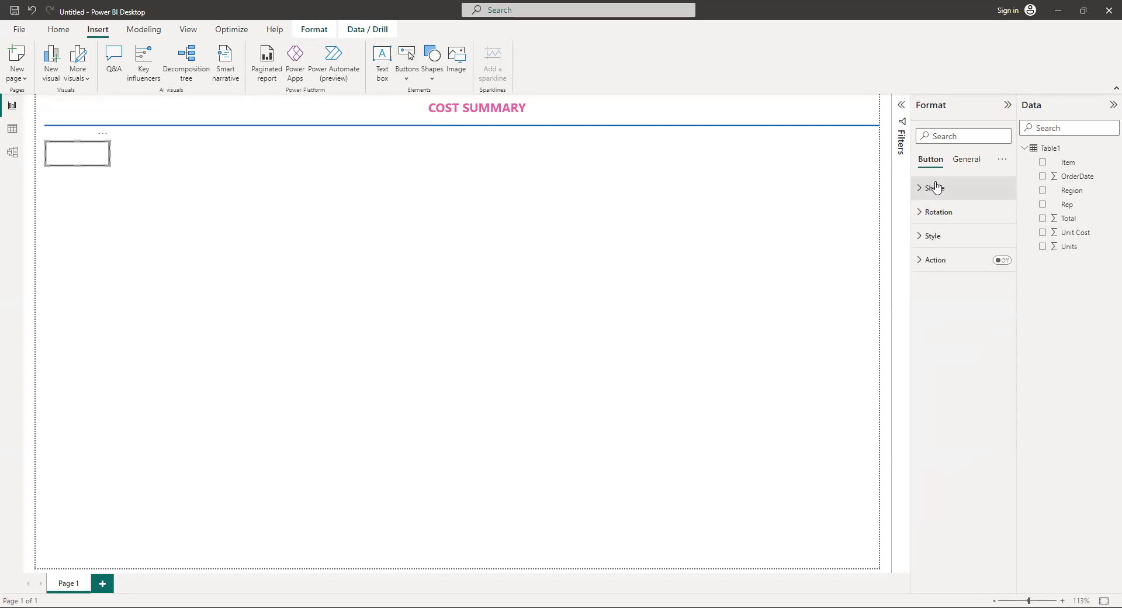
click(966, 159)
click(1001, 212)
click(920, 213)
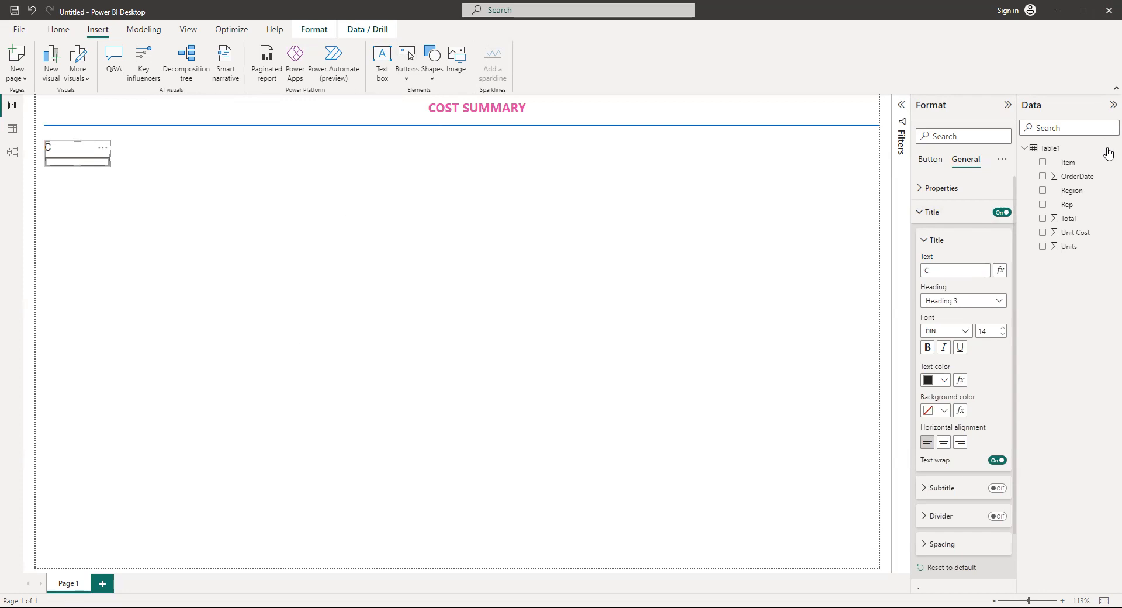
click(1003, 212)
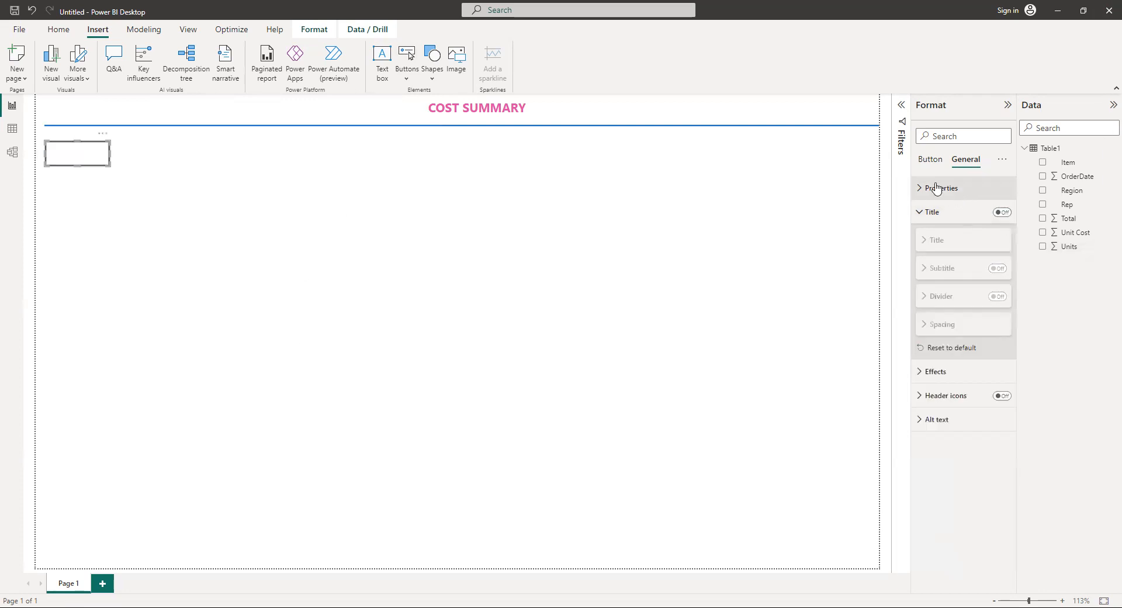
Turn on the blank button's text, set it to COST EFFECTIVENESS and widen the button to fit the full label
click(930, 164)
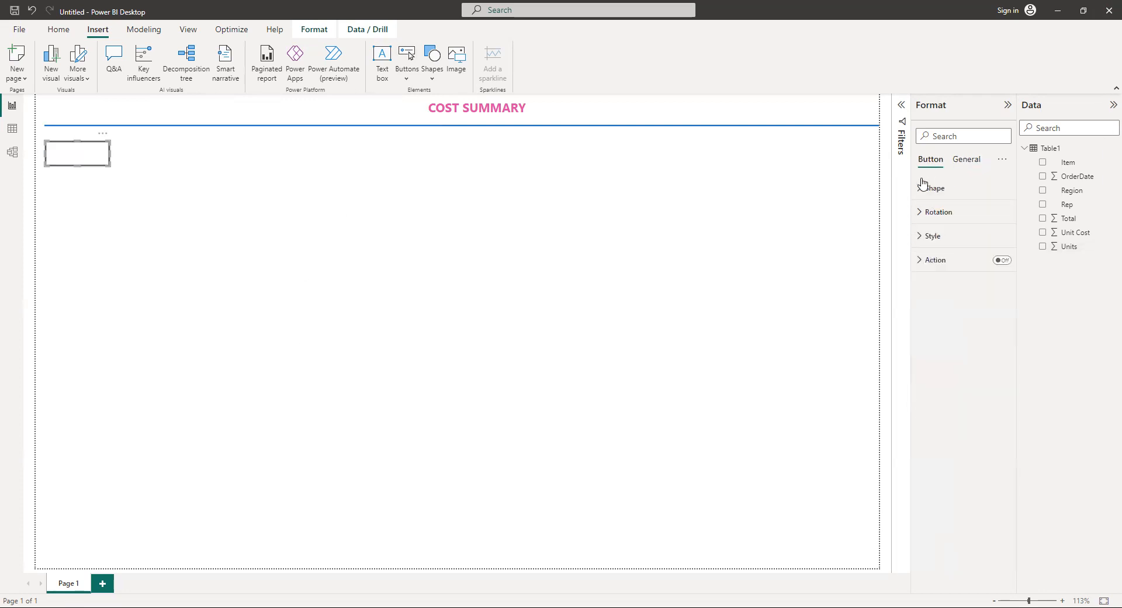
click(924, 234)
click(998, 323)
click(945, 352)
text(COS)
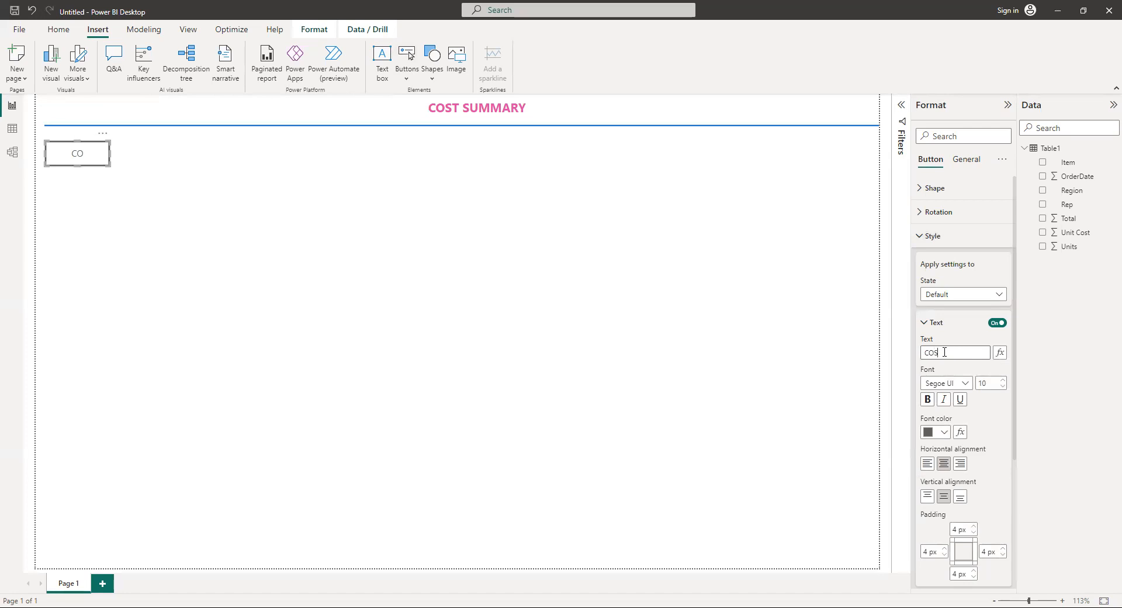
text(T EFFECTIVENESS)
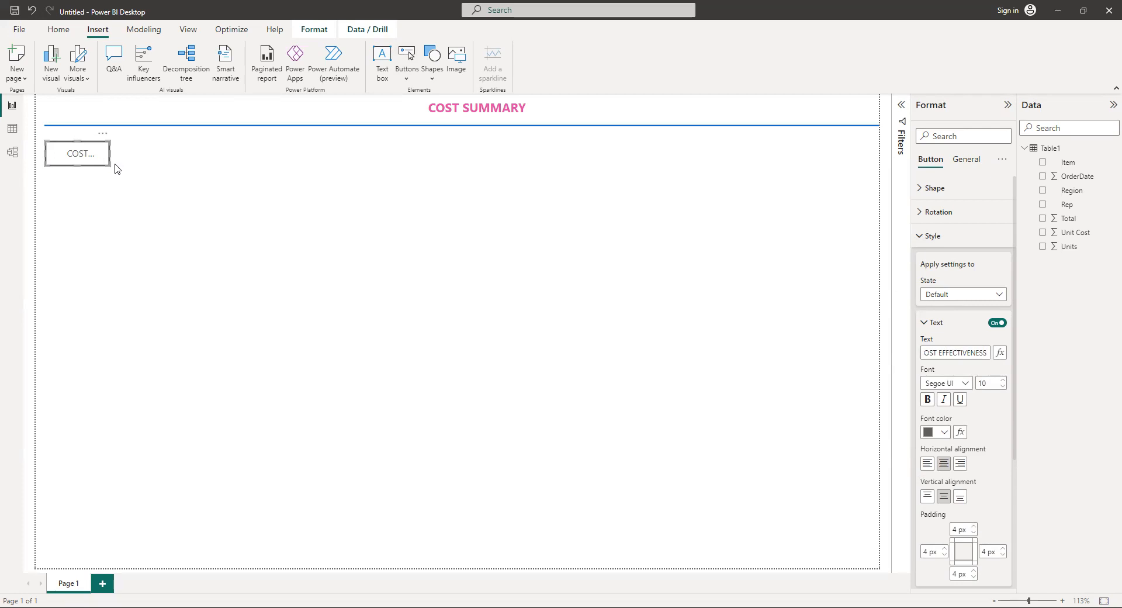
drag(107, 154, 148, 157)
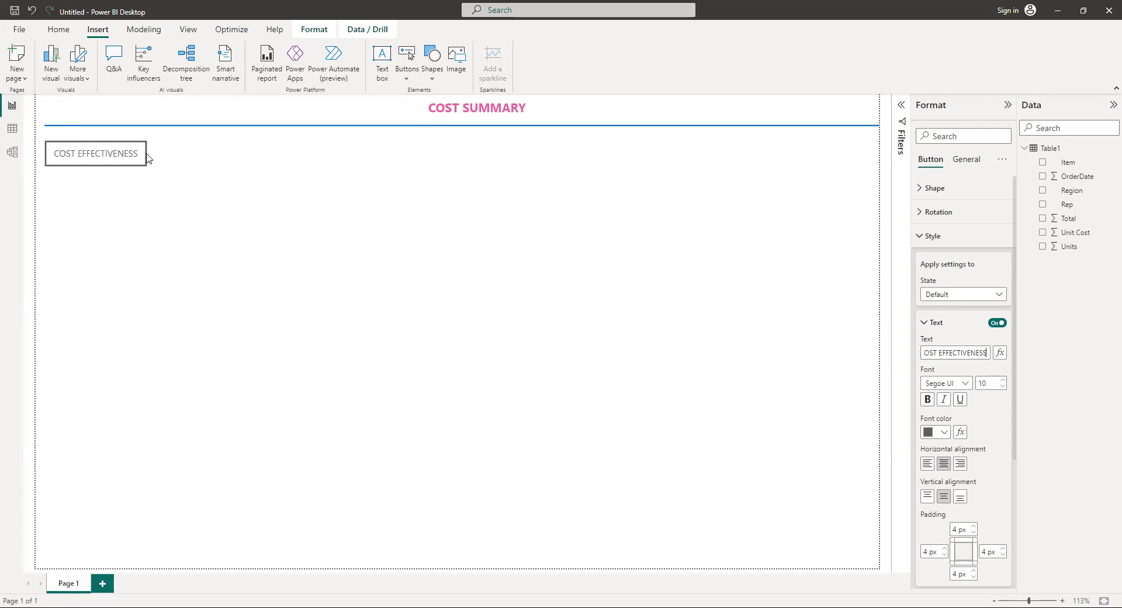
Format the COST EFFECTIVENESS button text in Segoe UI Bold with a black font color
click(960, 385)
drag(1003, 477, 1003, 499)
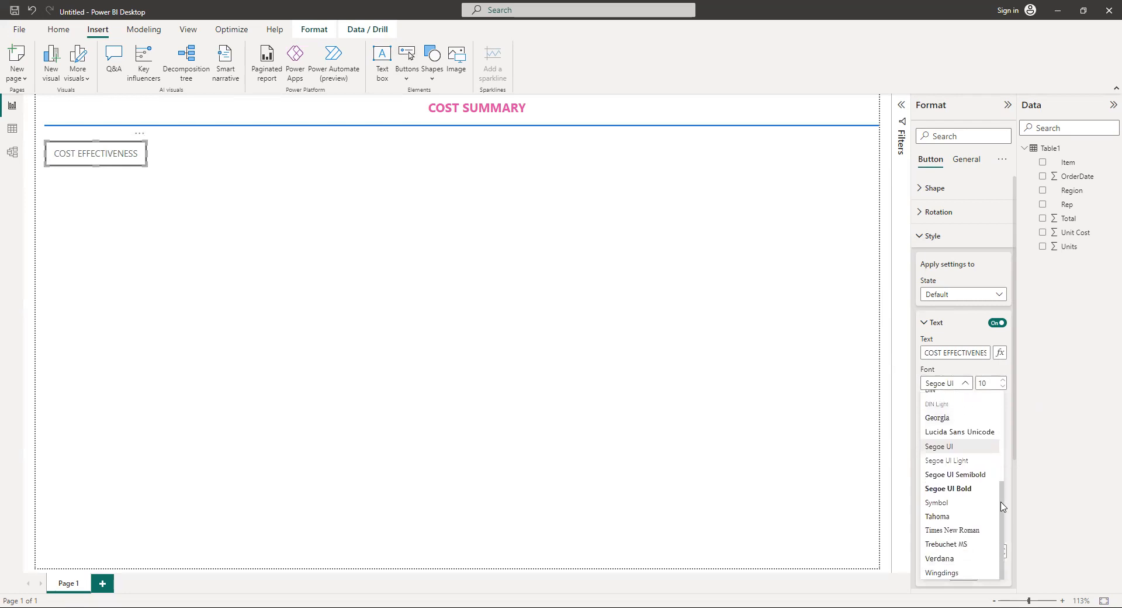
click(963, 490)
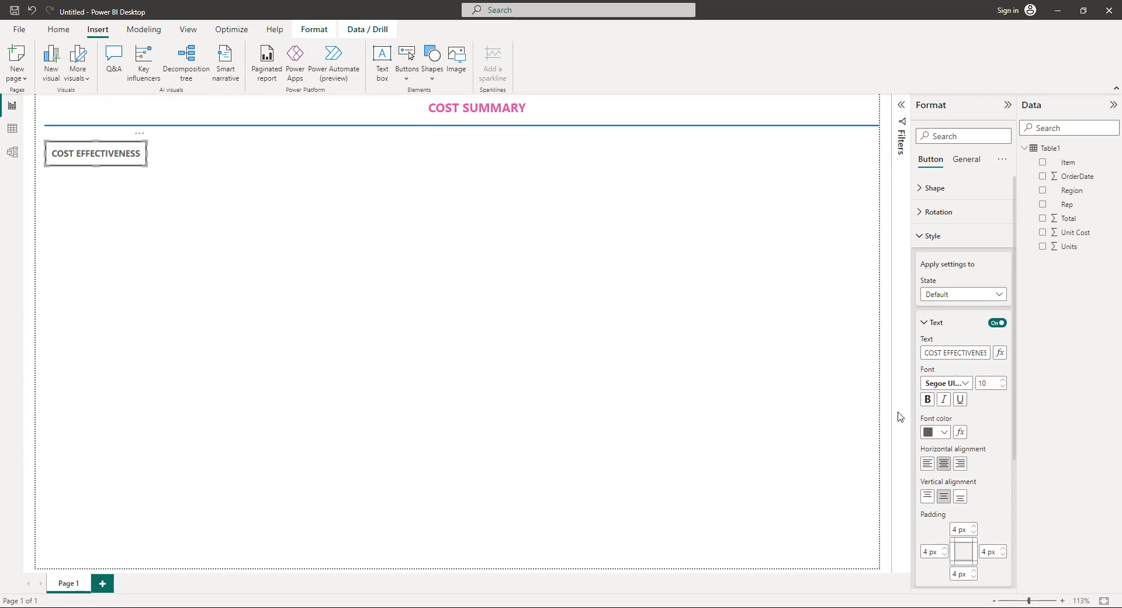
click(935, 433)
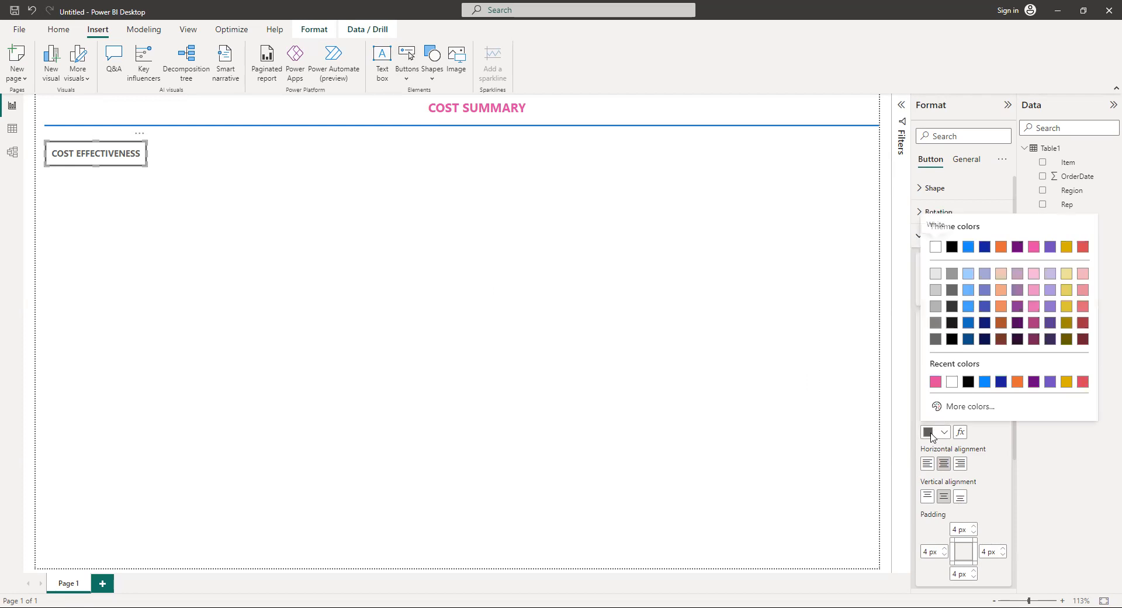
click(969, 383)
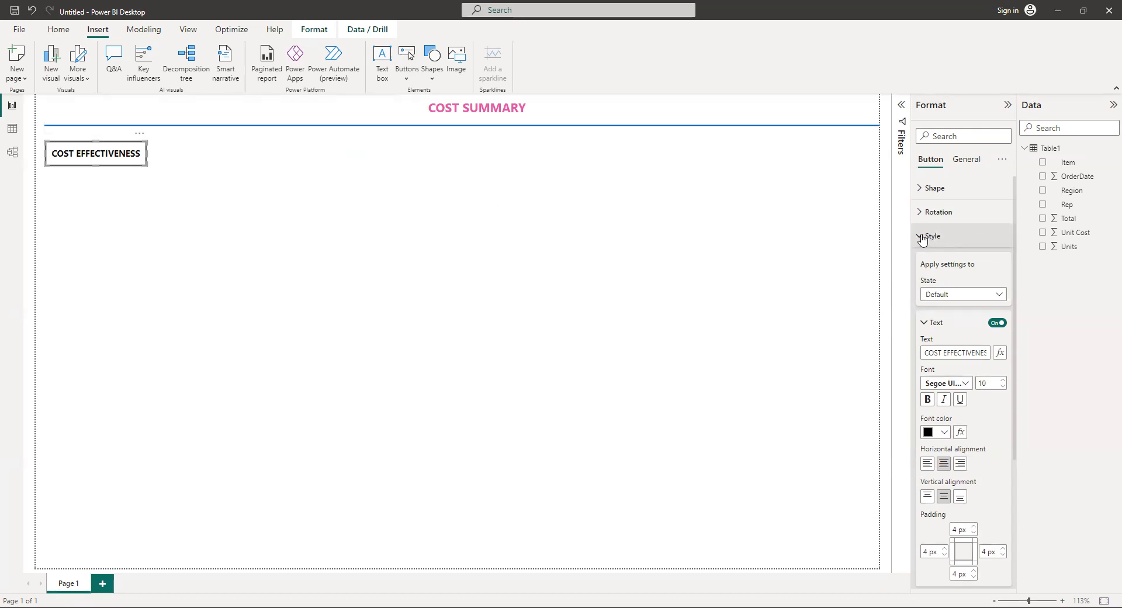
Turn off the border of the COST EFFECTIVENESS button
click(924, 324)
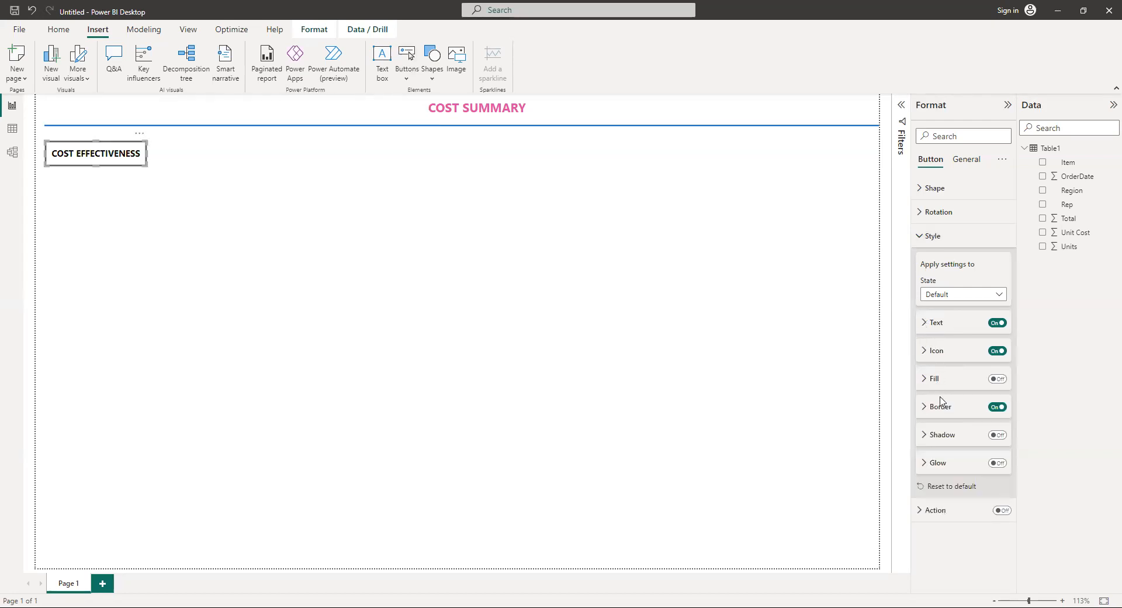
click(999, 408)
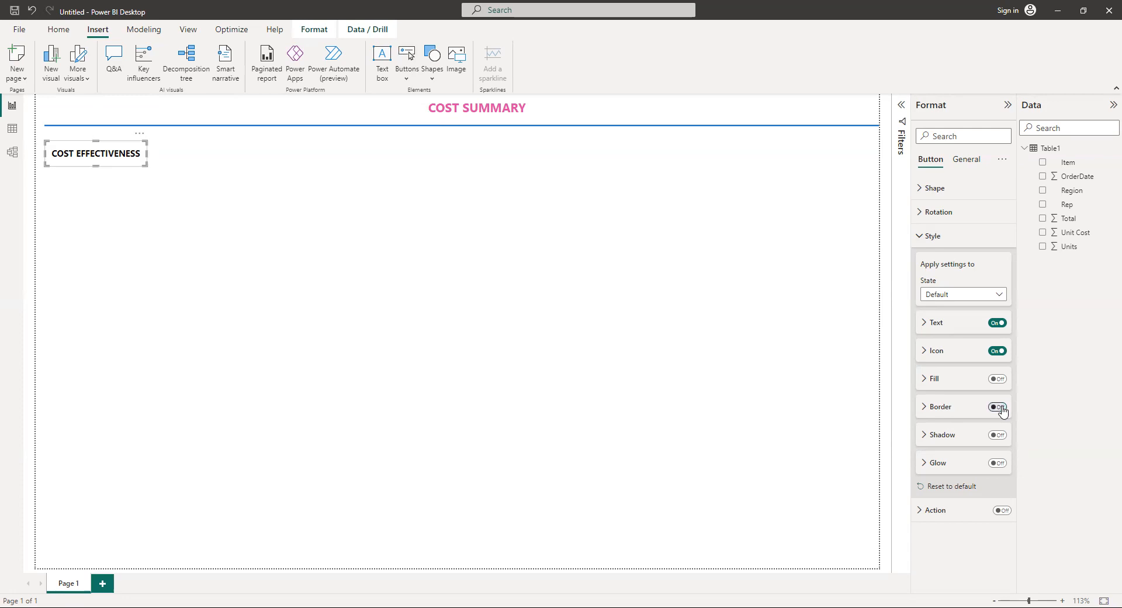
click(185, 173)
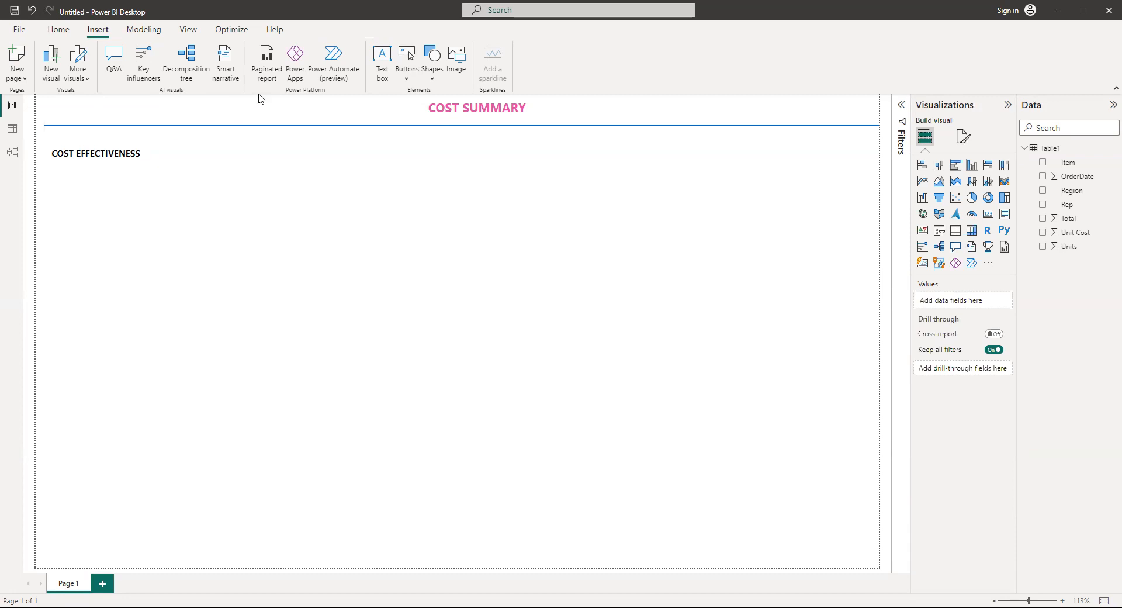
Insert a second line shape, shrink its frame and place it just to the right of the COST EFFECTIVENESS button
click(429, 76)
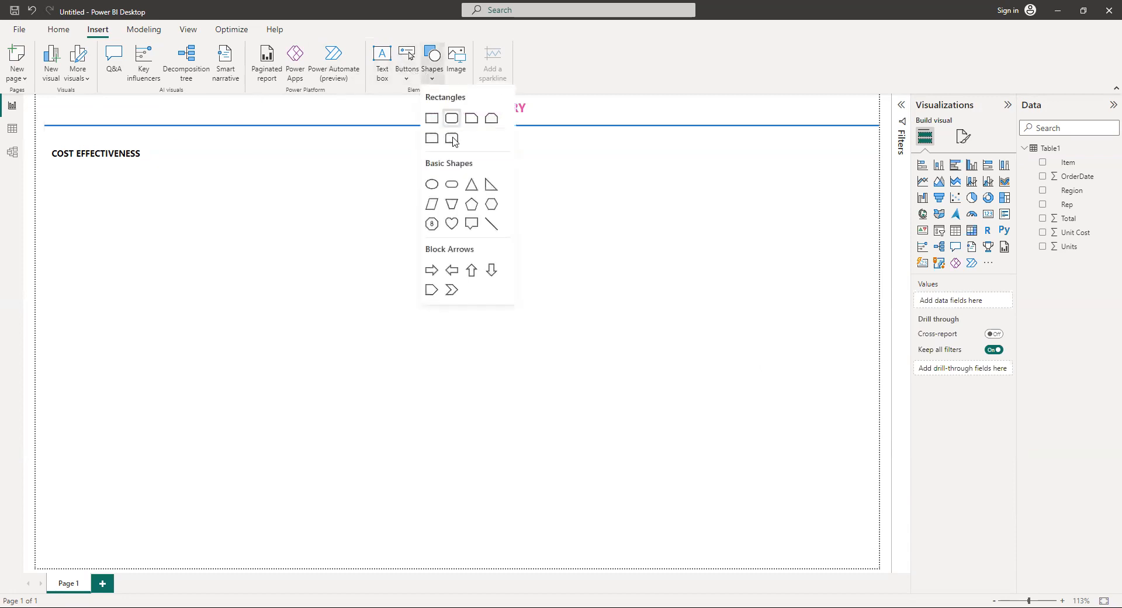
click(491, 223)
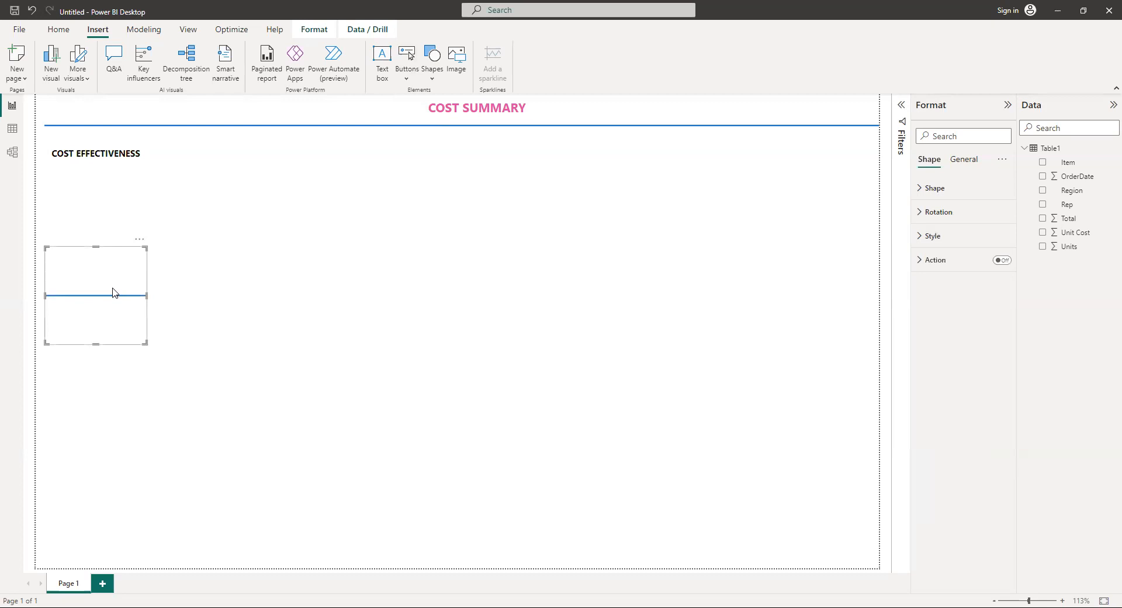
drag(99, 296, 203, 183)
drag(199, 134, 174, 158)
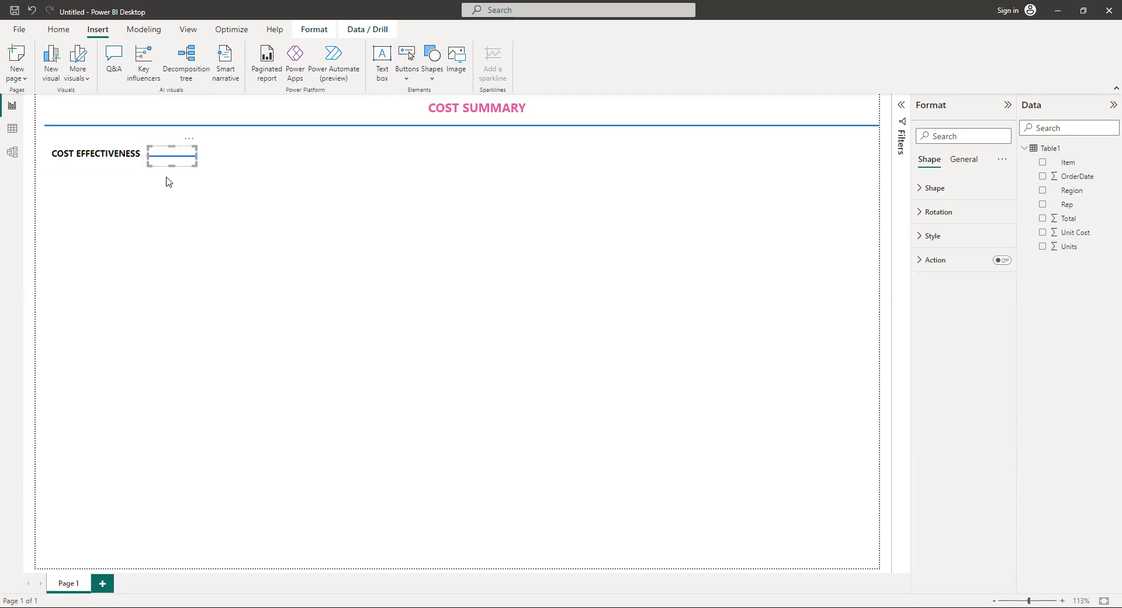
Rotate the whole short line shape beside the button until it stands vertical
click(921, 218)
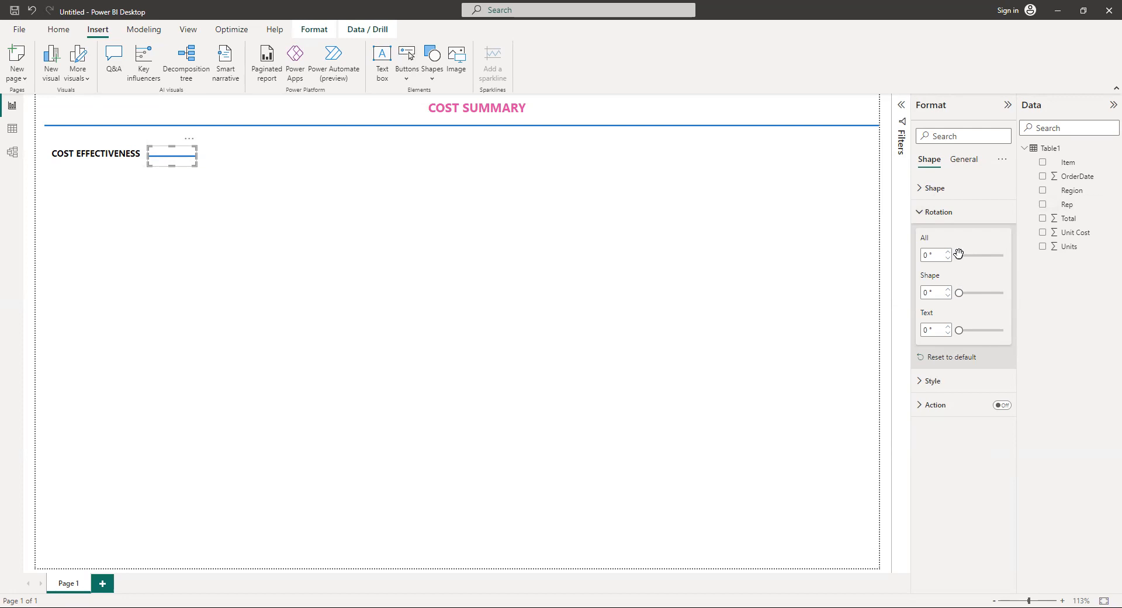
drag(960, 255, 966, 256)
click(948, 253)
click(200, 183)
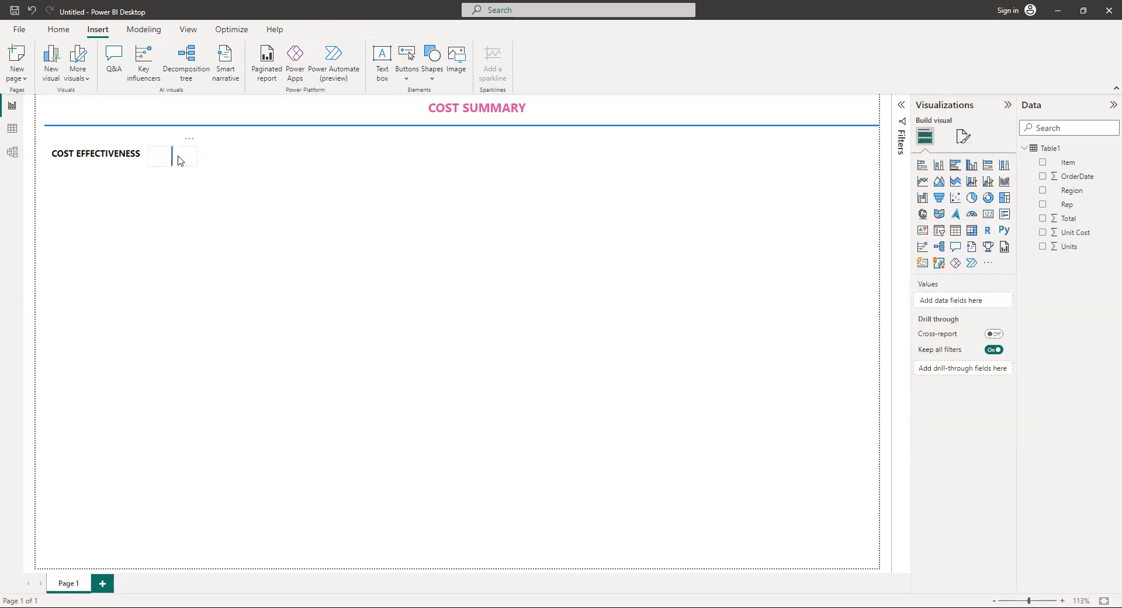
Narrow the vertical line's frame and move it close against the right side of the COST EFFECTIVENESS button
click(193, 161)
click(195, 160)
click(194, 161)
drag(193, 159, 155, 156)
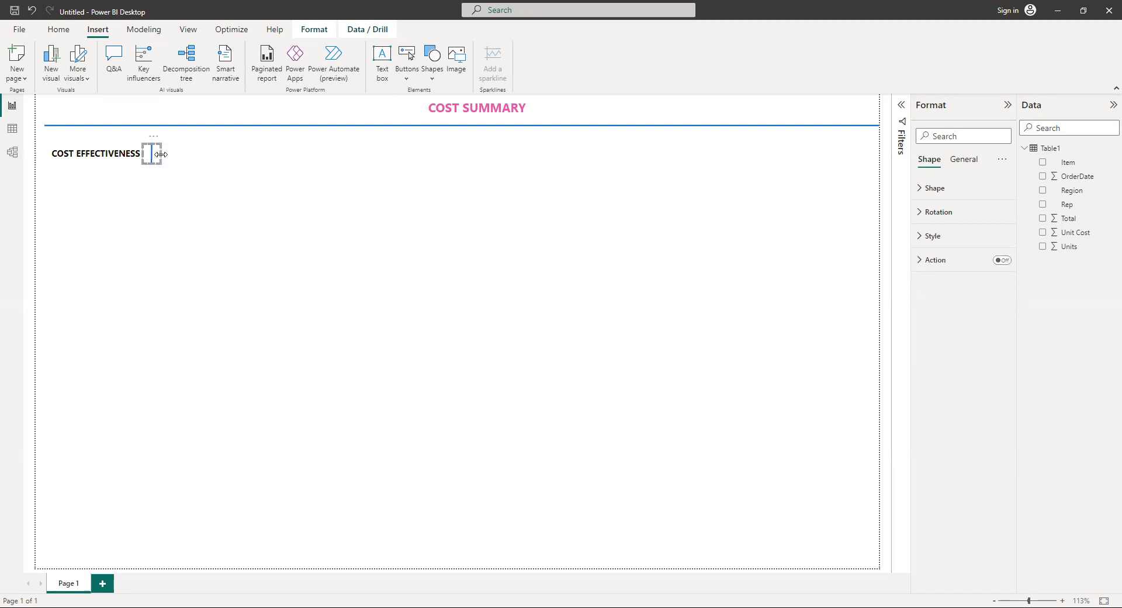
click(185, 175)
Duplicate the COST EFFECTIVENESS button and place the copy to the right of the vertical line, level with the original
click(122, 156)
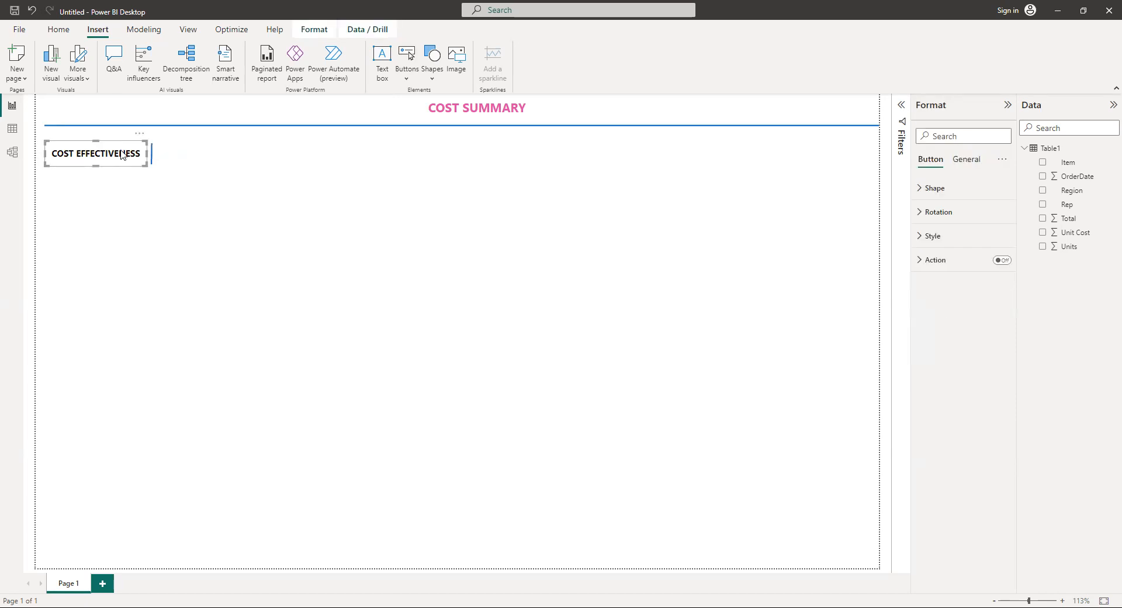
key(ctrl+v)
drag(95, 163, 205, 156)
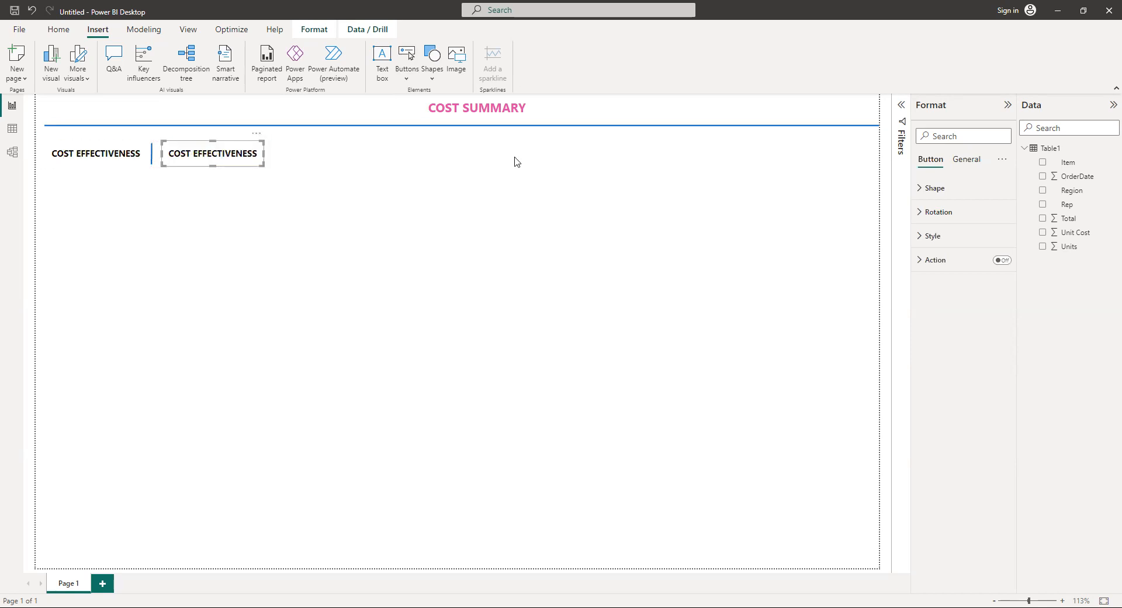
Change the copied button's text to REP SUMMARY
click(924, 236)
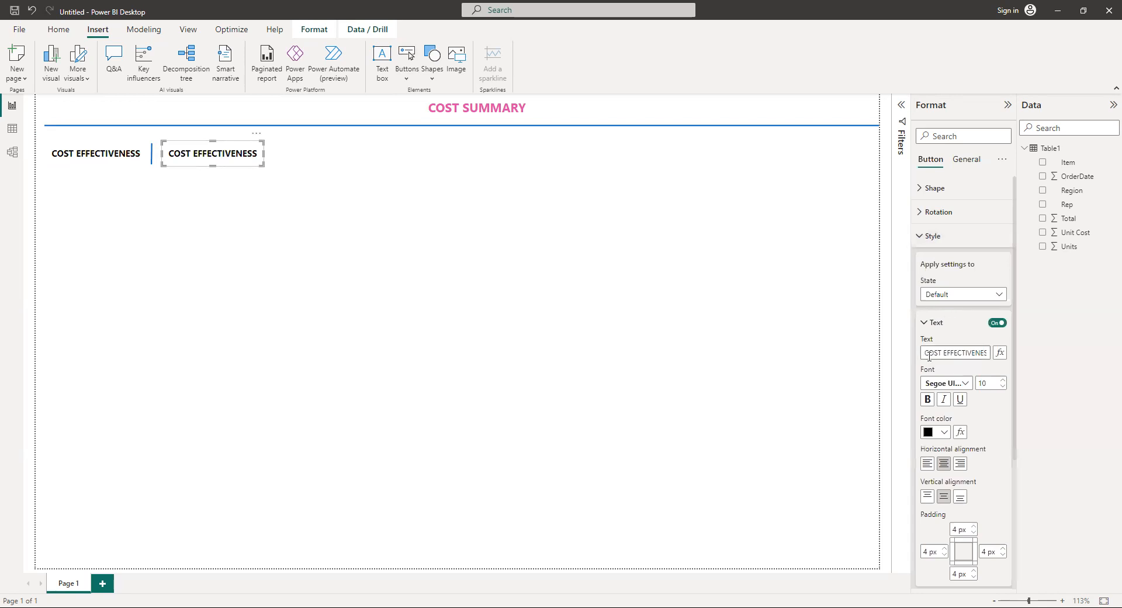
drag(925, 352, 1023, 357)
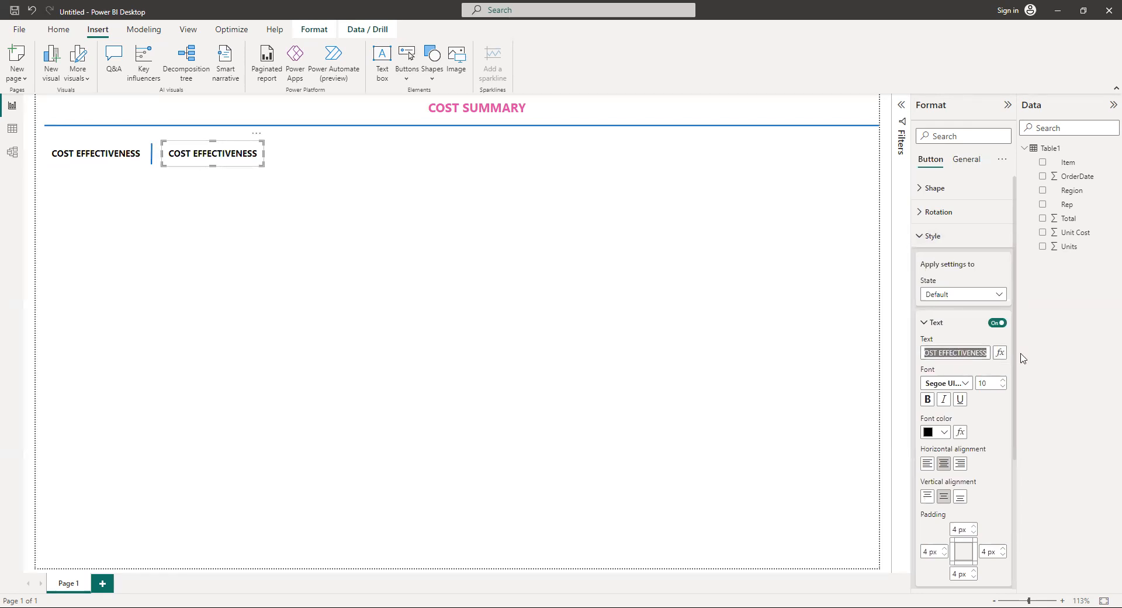
text(REP S)
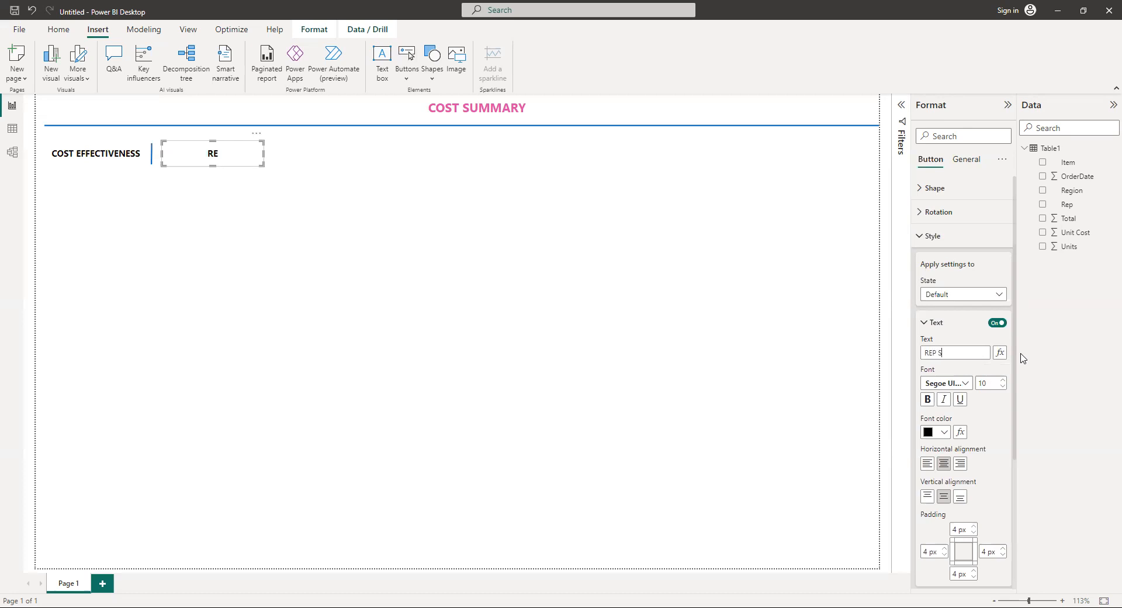
text(UMMARY)
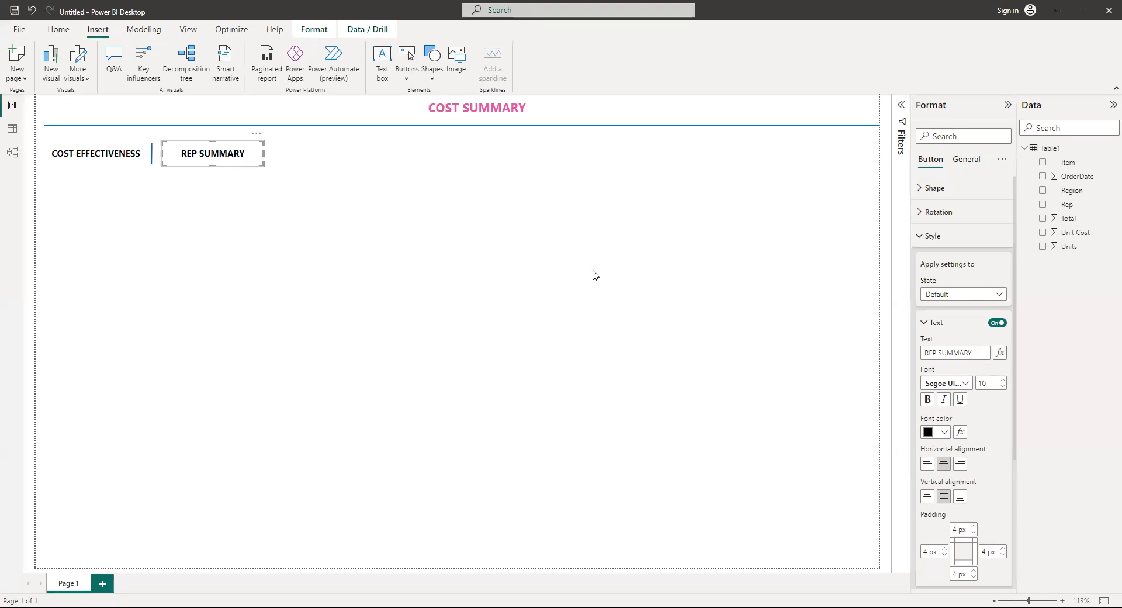
click(195, 194)
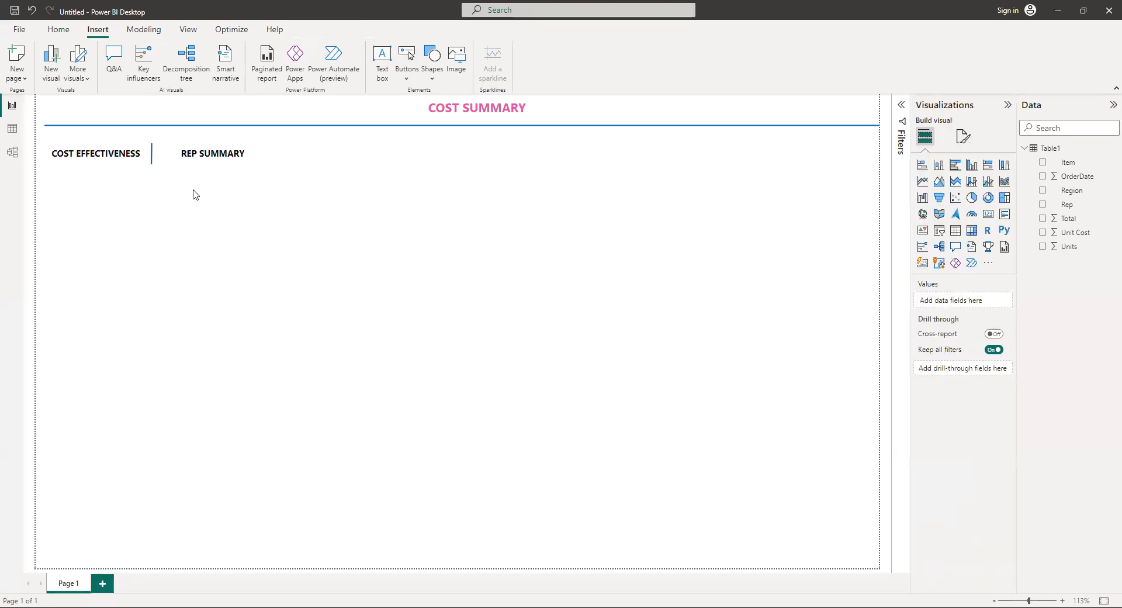
Narrow the REP SUMMARY button to fit its text and set it close to the vertical line
click(178, 159)
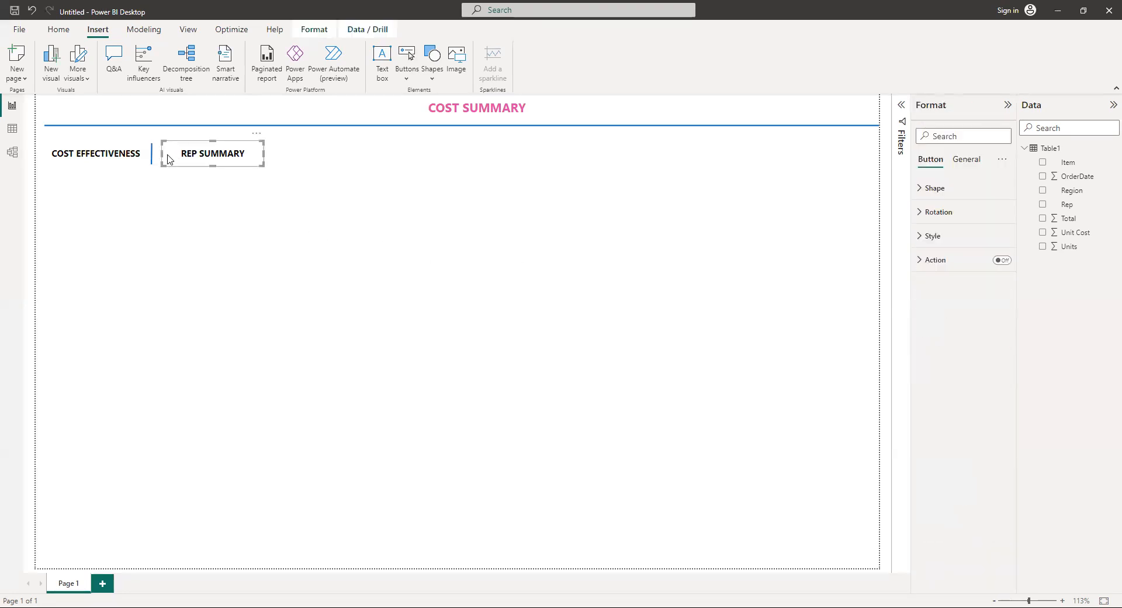
drag(161, 156, 173, 162)
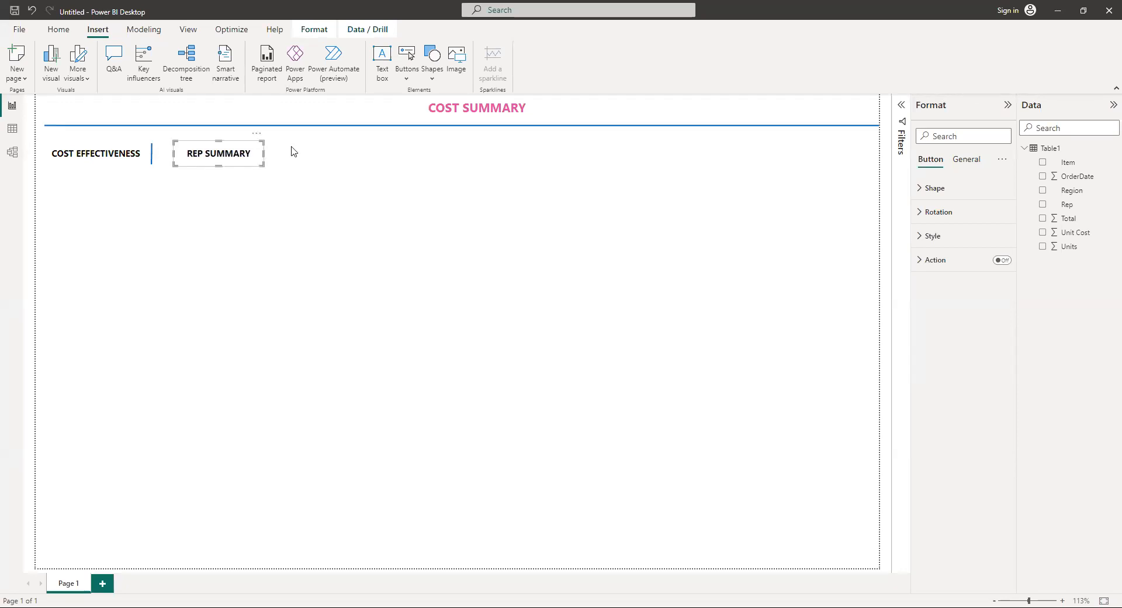
drag(264, 158, 225, 160)
click(281, 162)
click(262, 168)
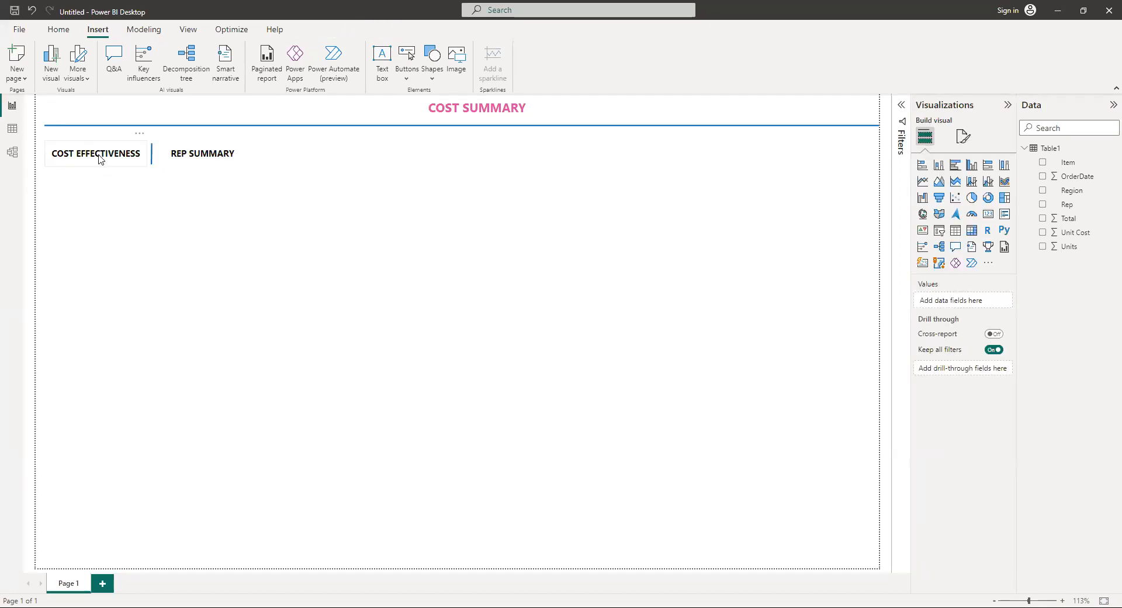
Rename the report page Page 1 as COST EFFECTIVENESS
double_click(69, 583)
key(BackSpace)
text(COST EFFECTIVENESS)
key(Return)
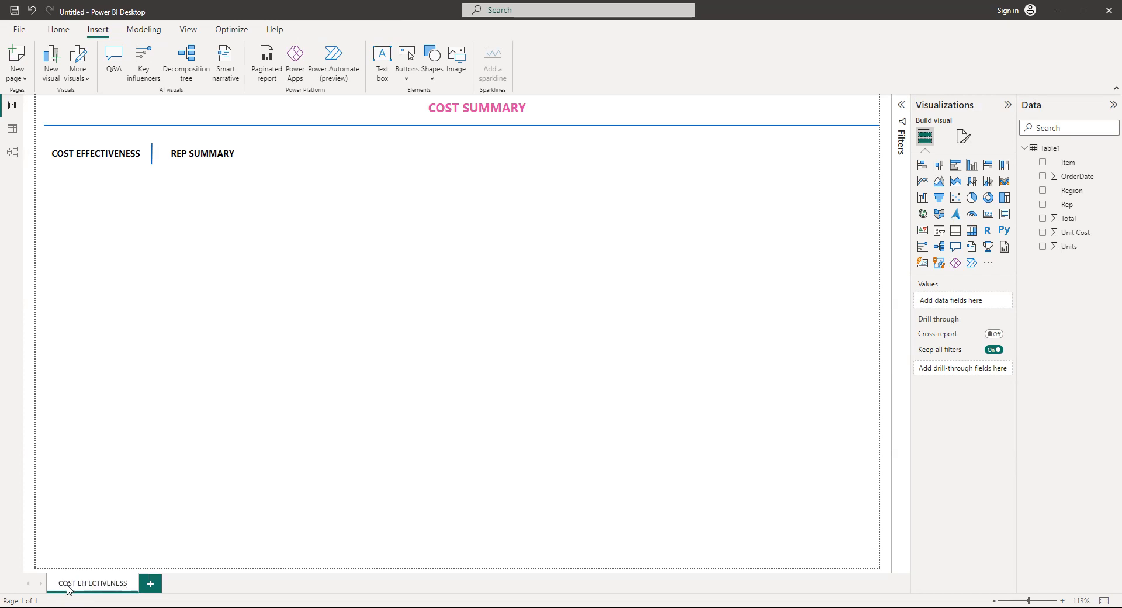
Duplicate the COST EFFECTIVENESS page and rename the copy as REP SUMMARY
right_click(92, 588)
click(116, 560)
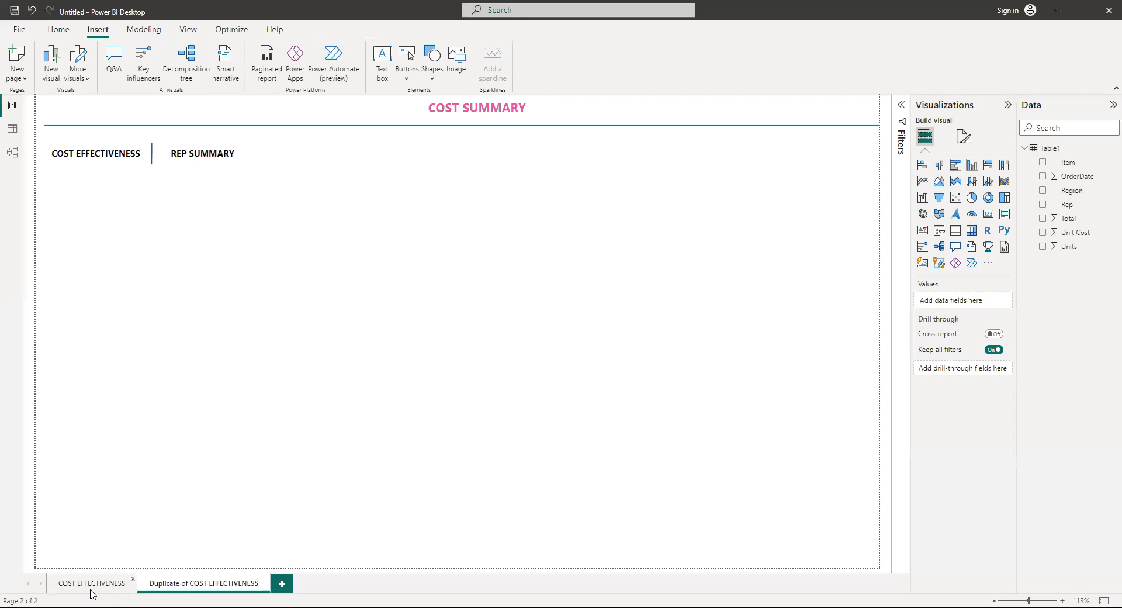
double_click(184, 584)
text(REP SUMM)
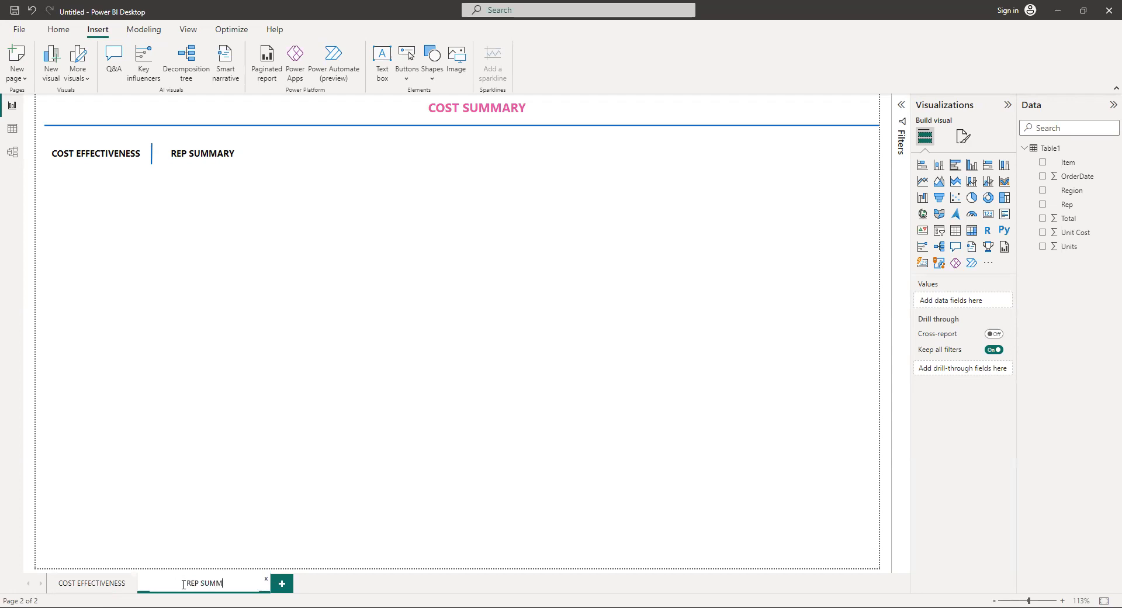
text(ARY)
key(Return)
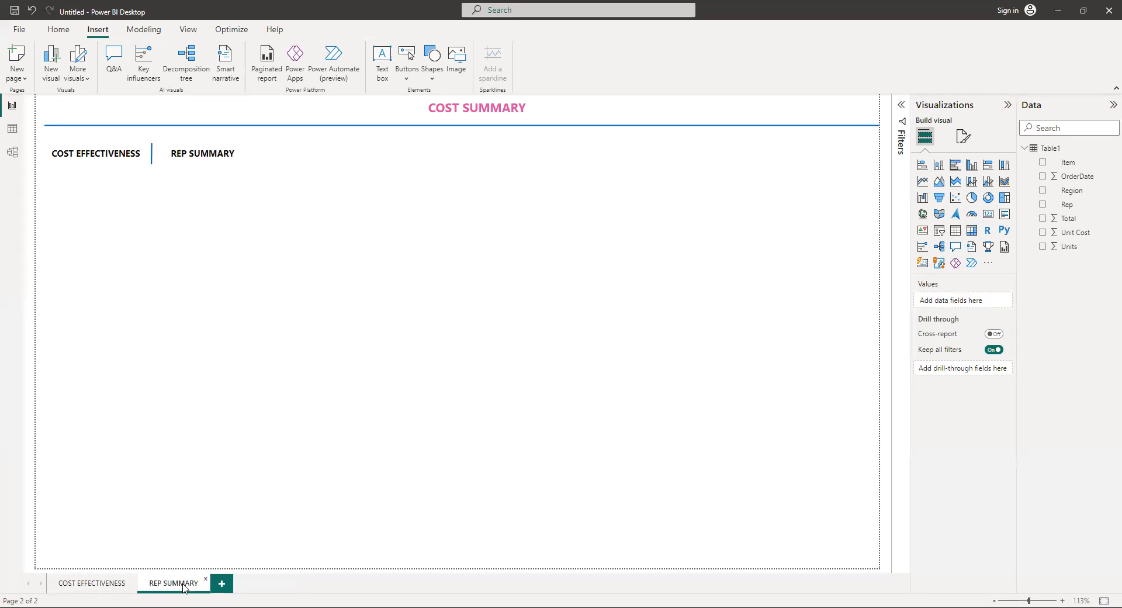
Enable the action of the COST EFFECTIVENESS button on the COST EFFECTIVENESS page
click(107, 583)
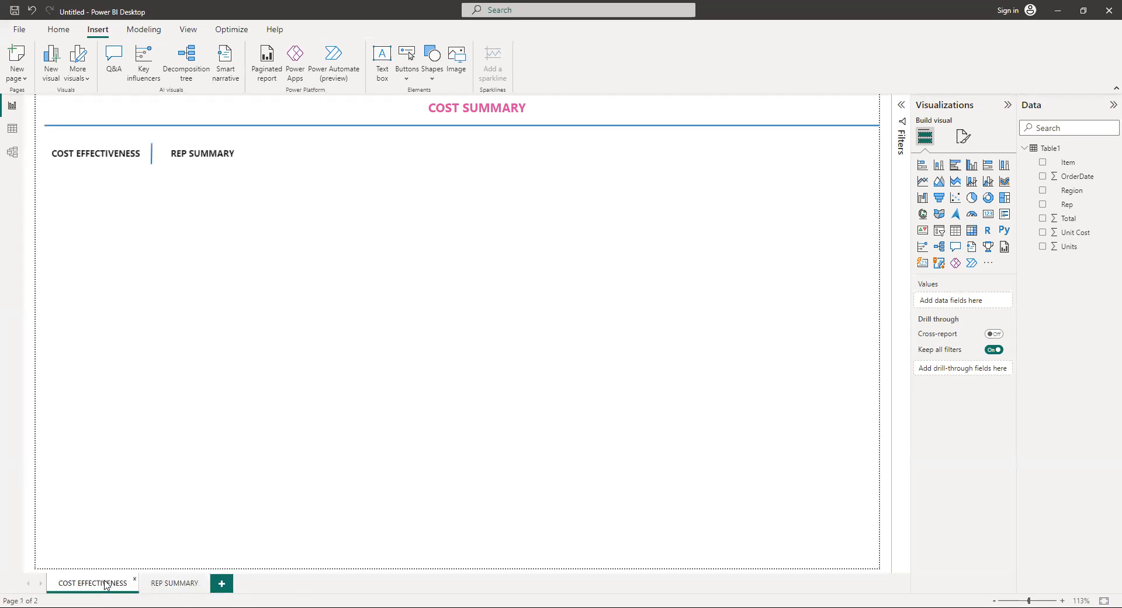
click(86, 156)
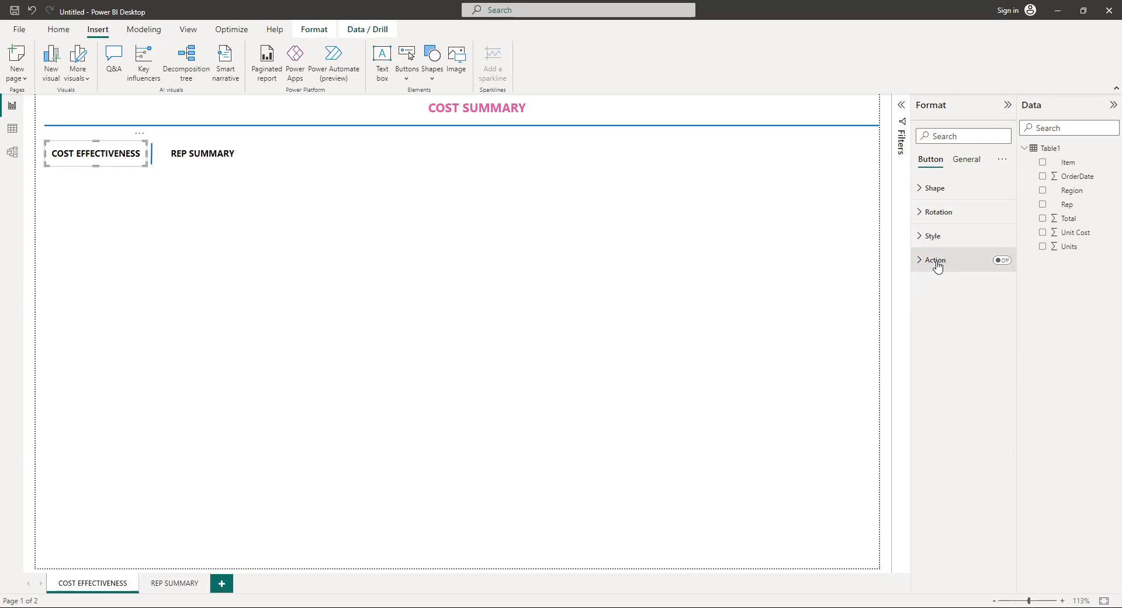
click(1003, 261)
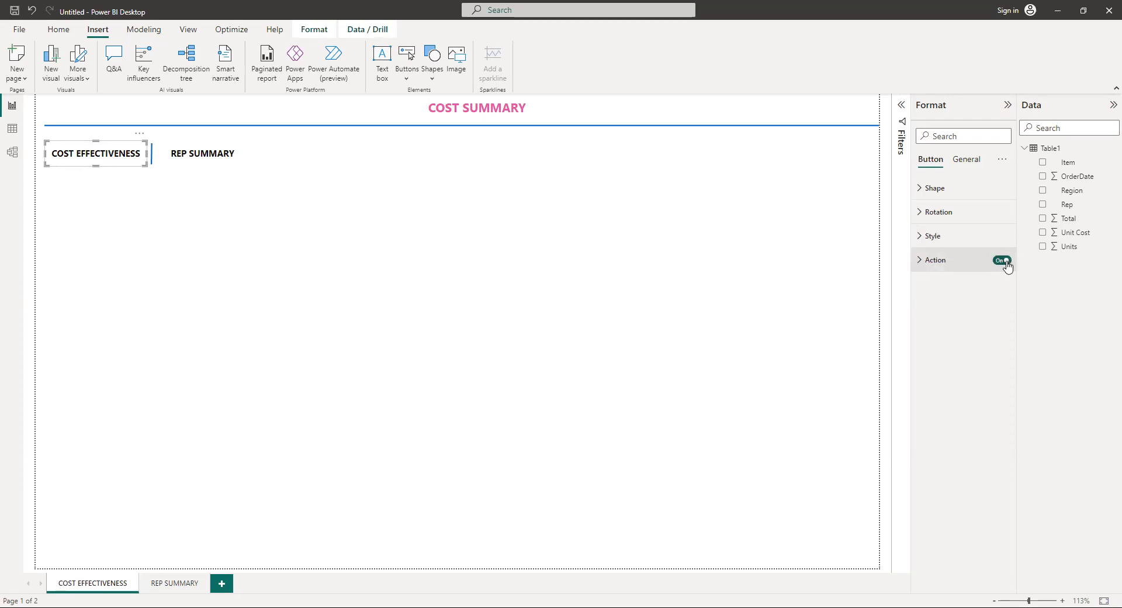
Narrow the REP SUMMARY button on the REP SUMMARY page slightly and enable its action
click(162, 585)
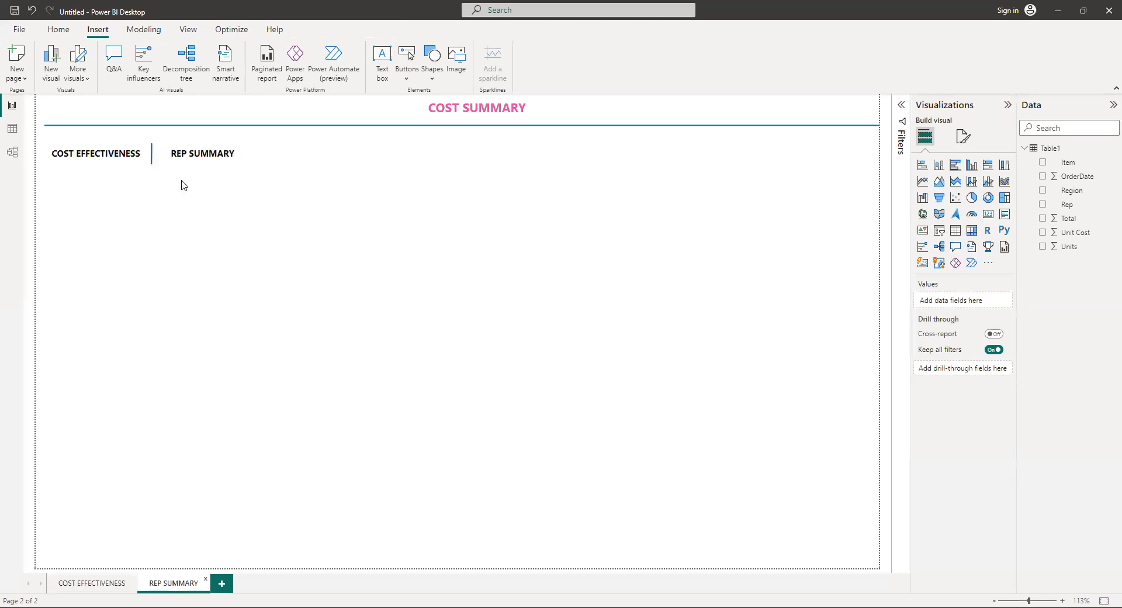
click(198, 155)
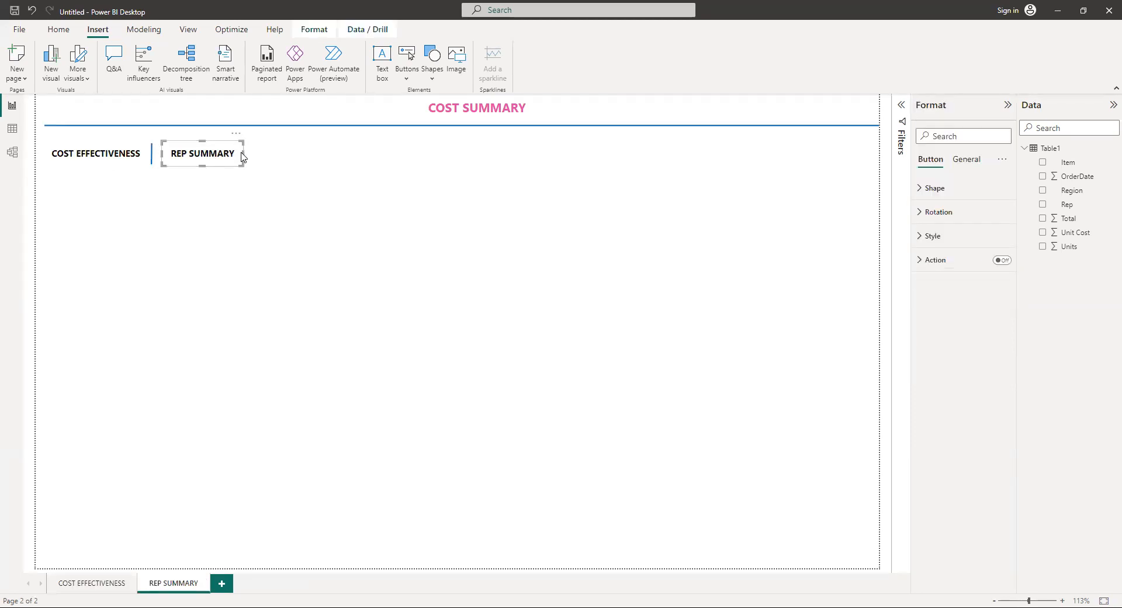
drag(242, 157, 234, 160)
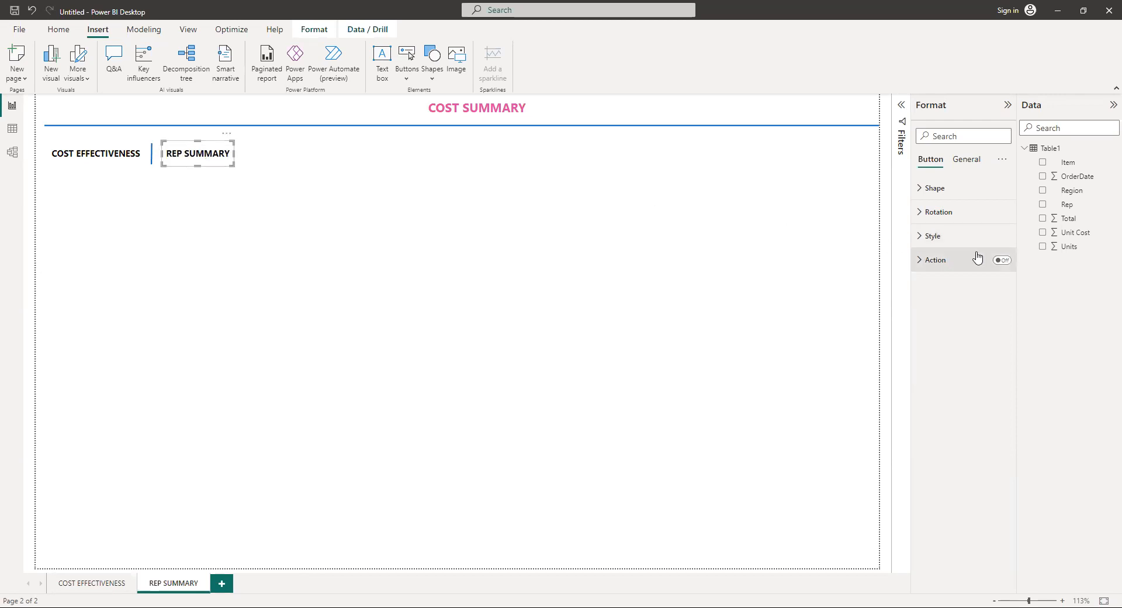
click(1002, 260)
click(75, 163)
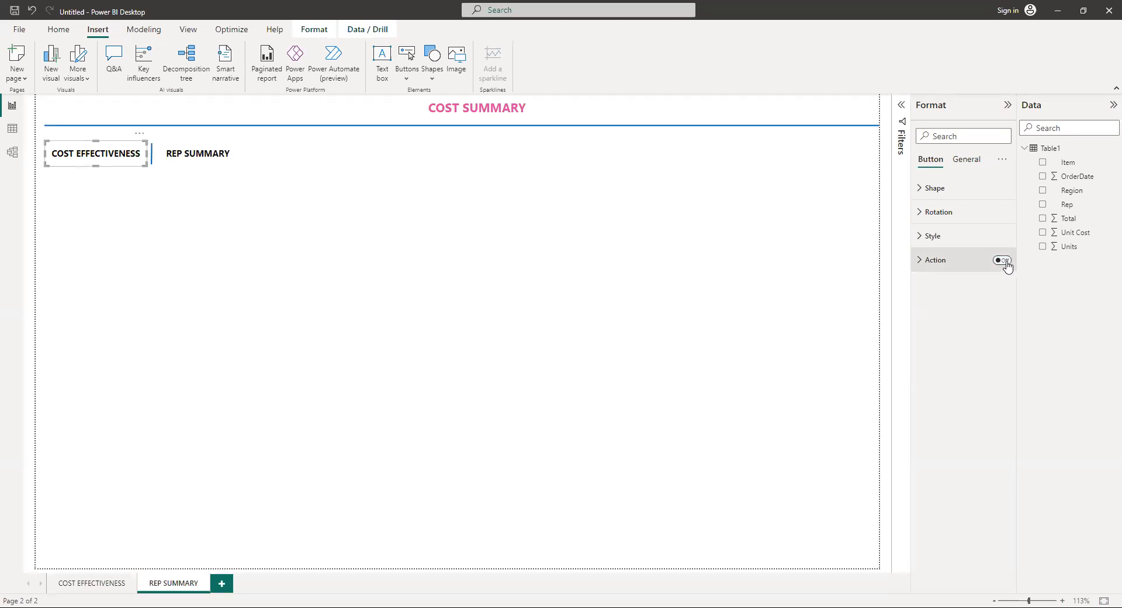
On the COST EFFECTIVENESS page, set the COST EFFECTIVENESS button's action to Page navigation with destination None
click(71, 589)
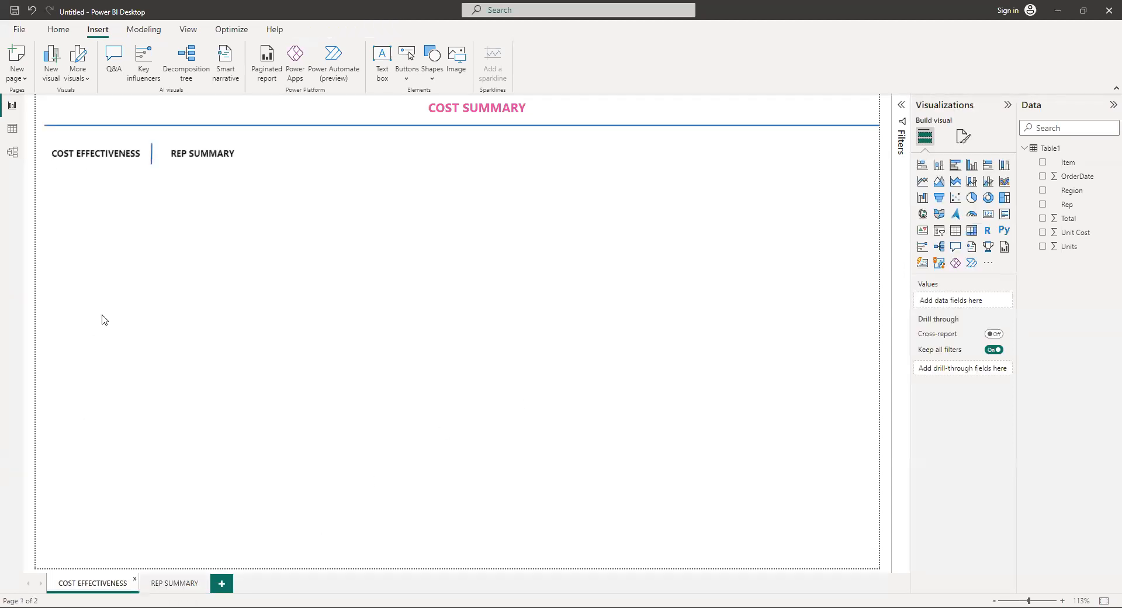
click(103, 160)
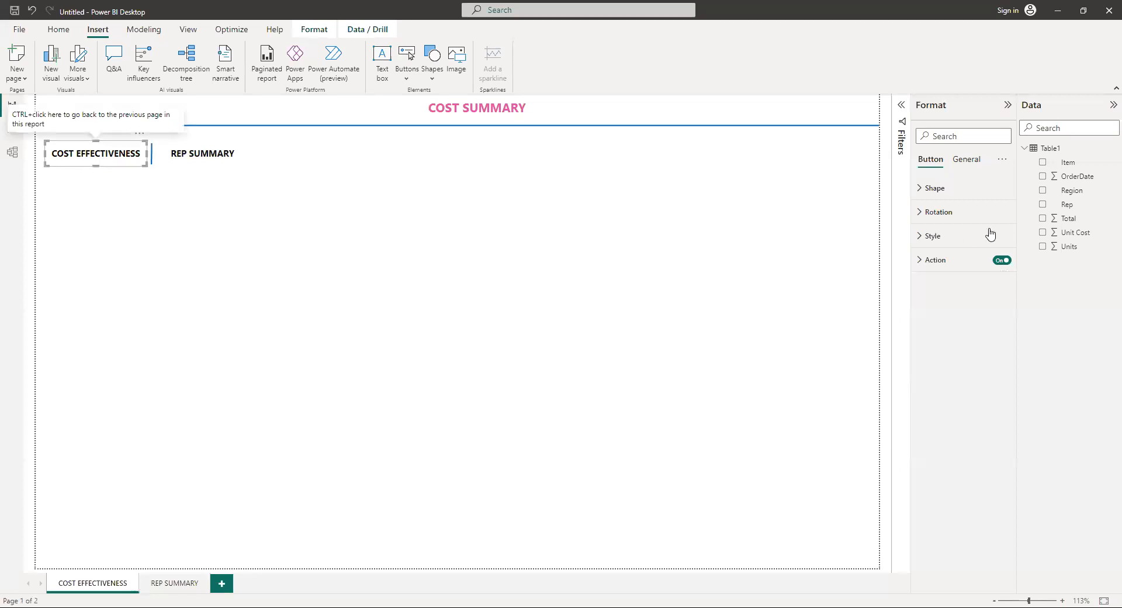
click(922, 265)
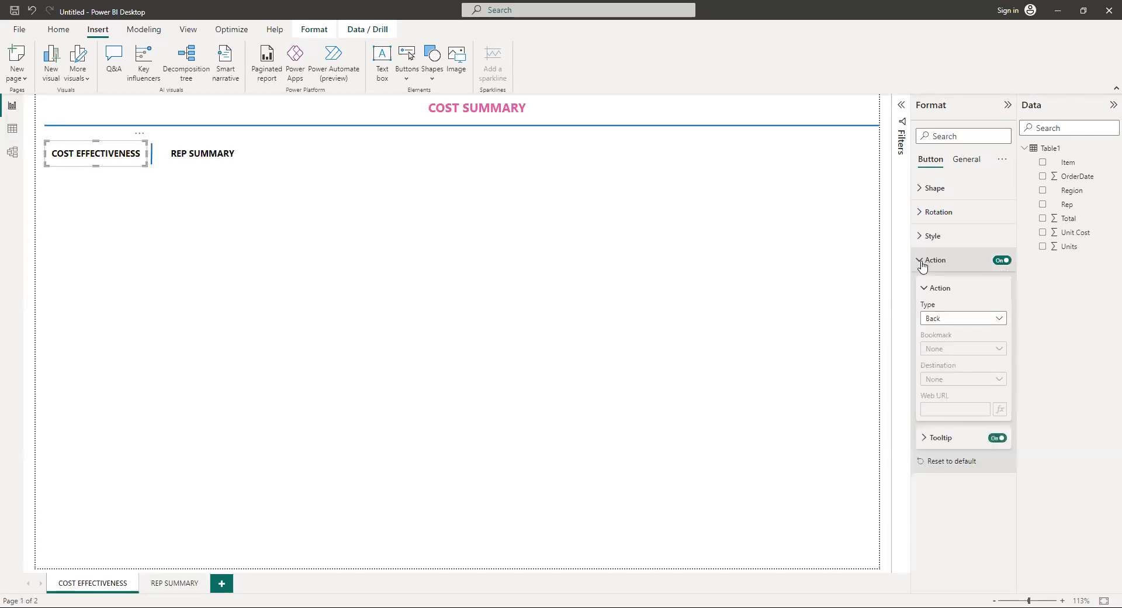
click(938, 319)
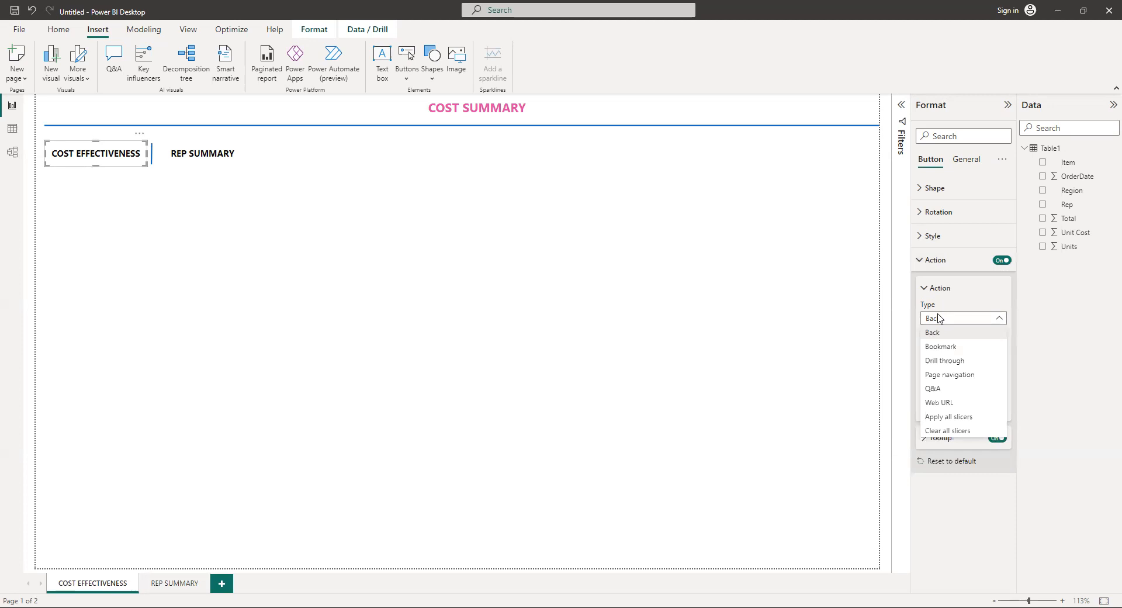
click(936, 377)
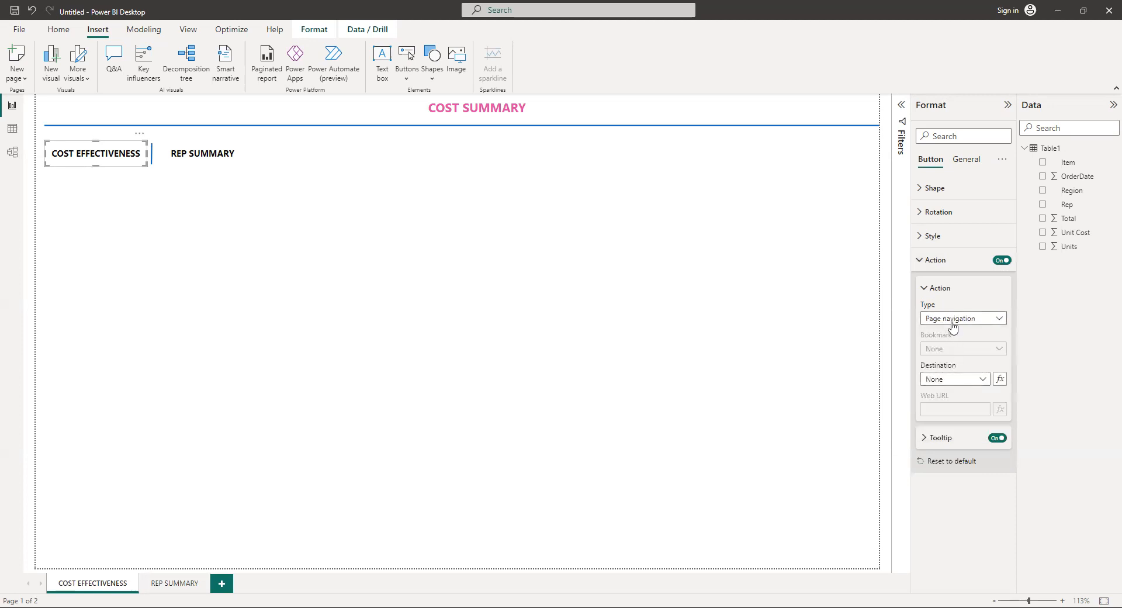
click(950, 380)
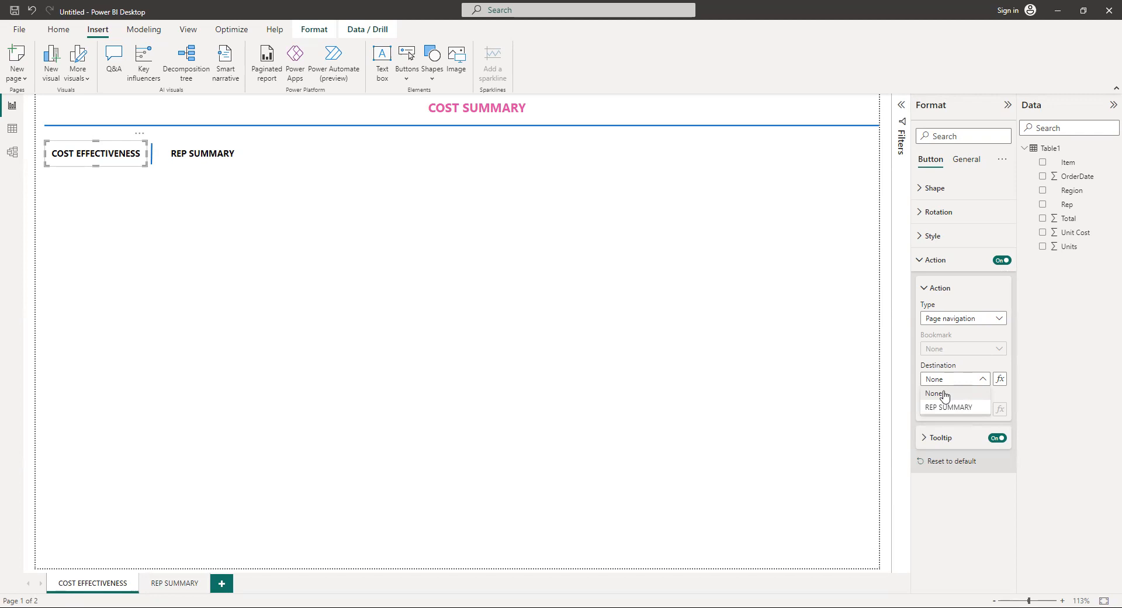
click(945, 394)
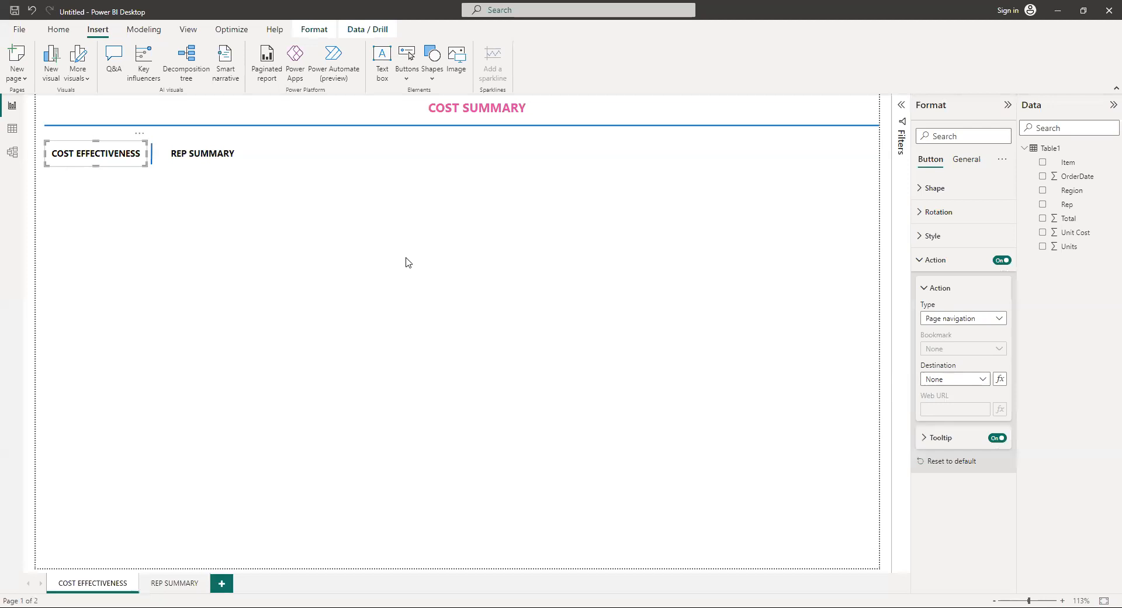
Enable the REP SUMMARY button's action on the same page and set it to Page navigation with destination REP SUMMARY
click(198, 153)
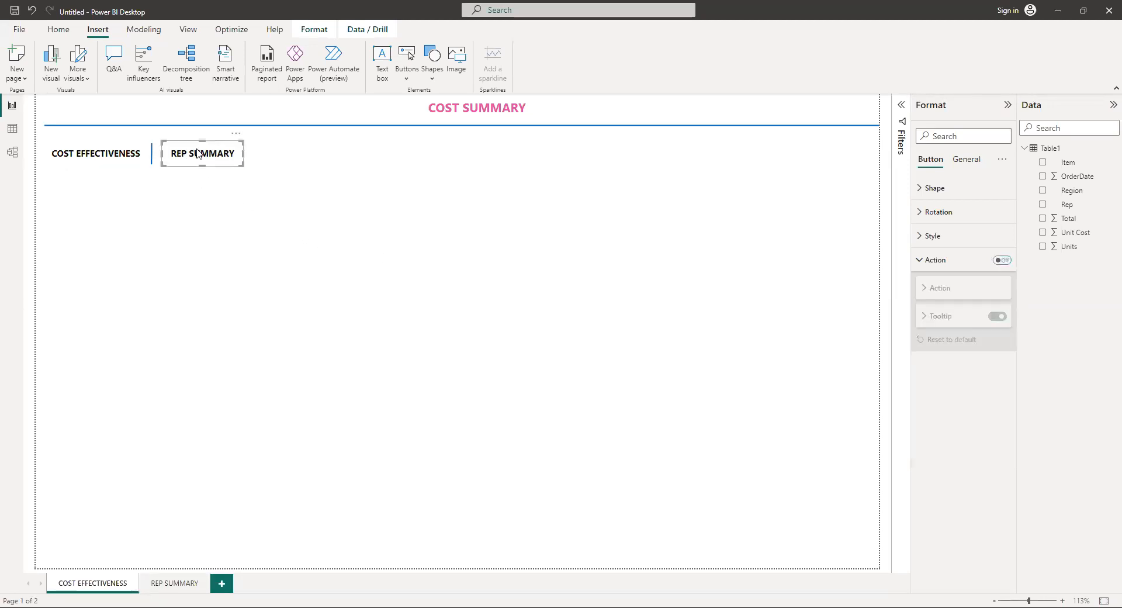
click(1010, 264)
click(948, 319)
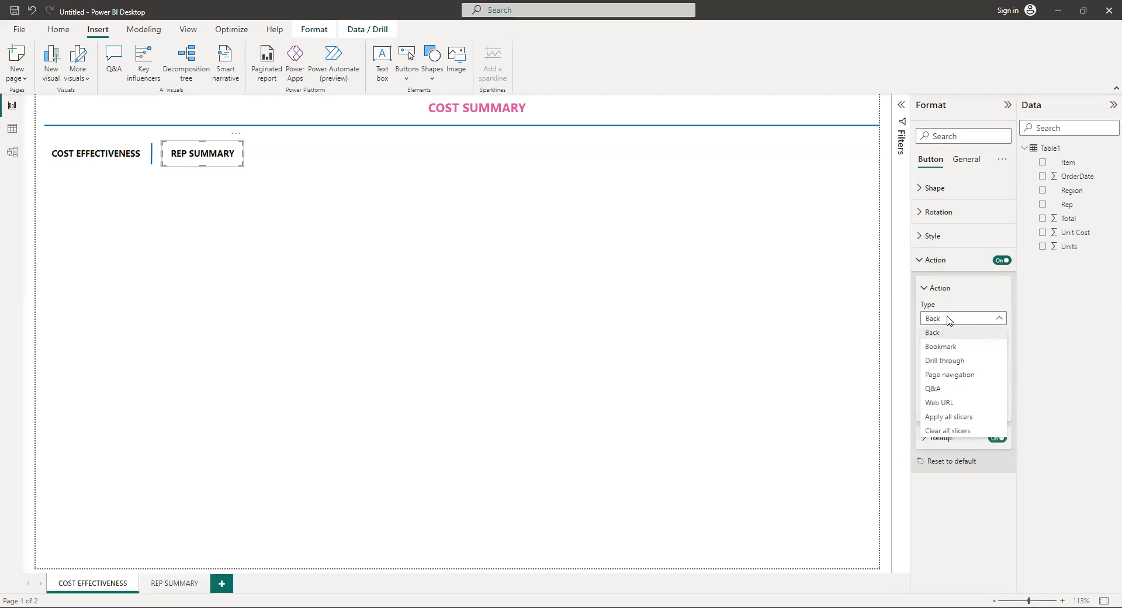
click(943, 374)
click(943, 380)
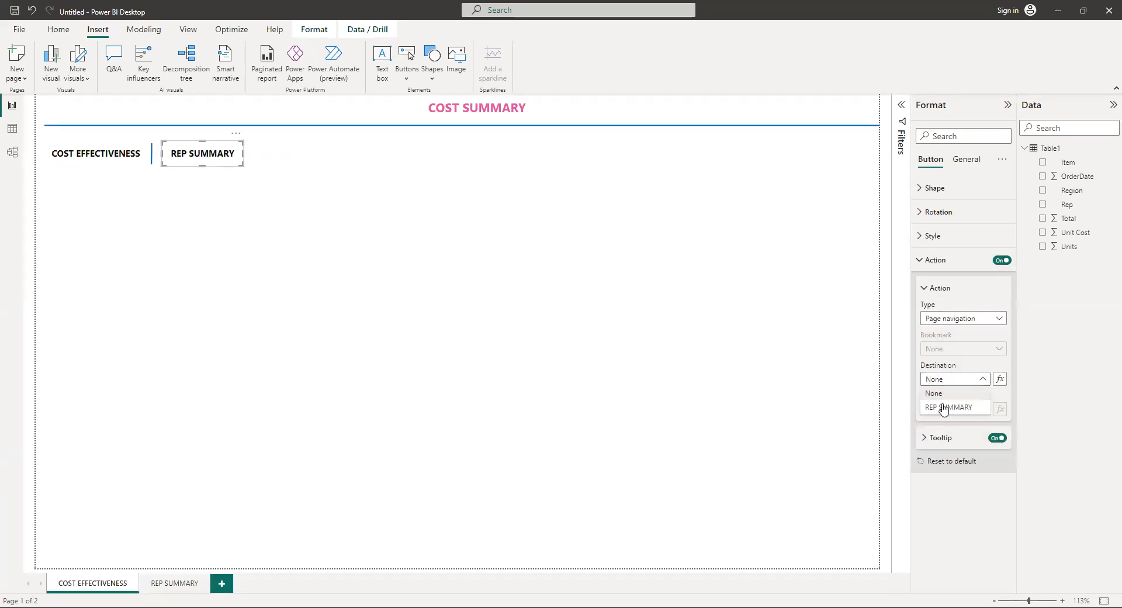
click(944, 408)
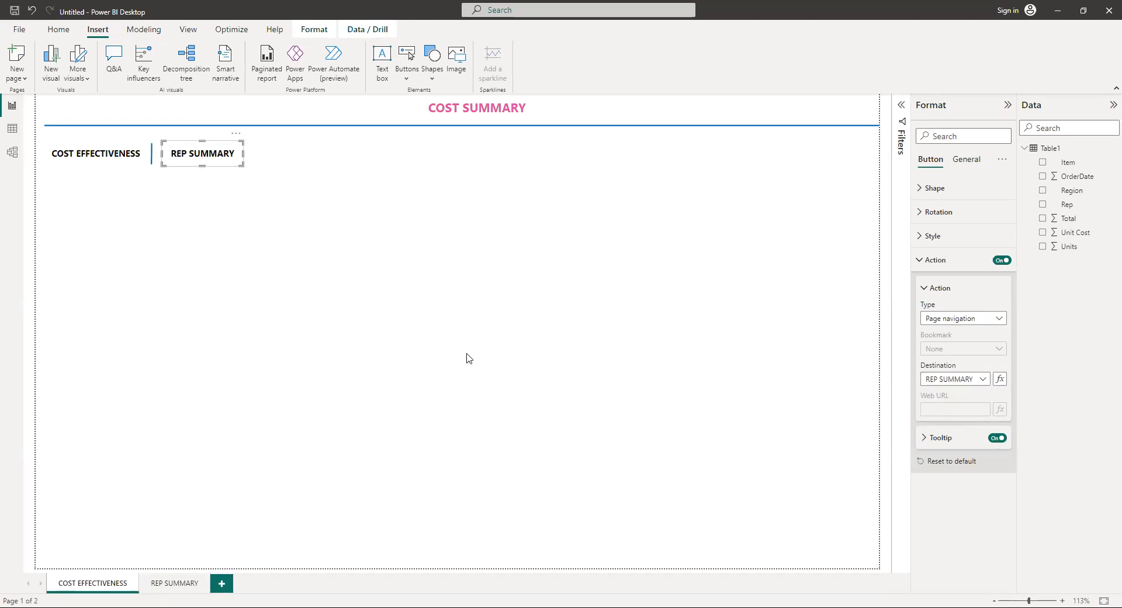
On the REP SUMMARY page, set the REP SUMMARY button's action type to Page navigation
click(164, 584)
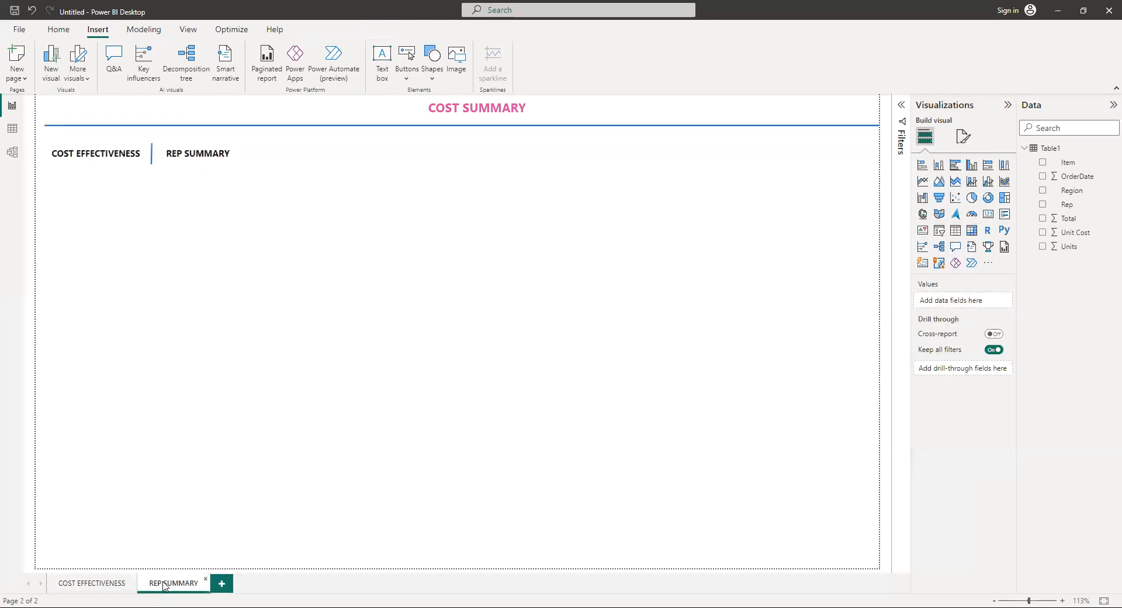
click(185, 162)
click(927, 262)
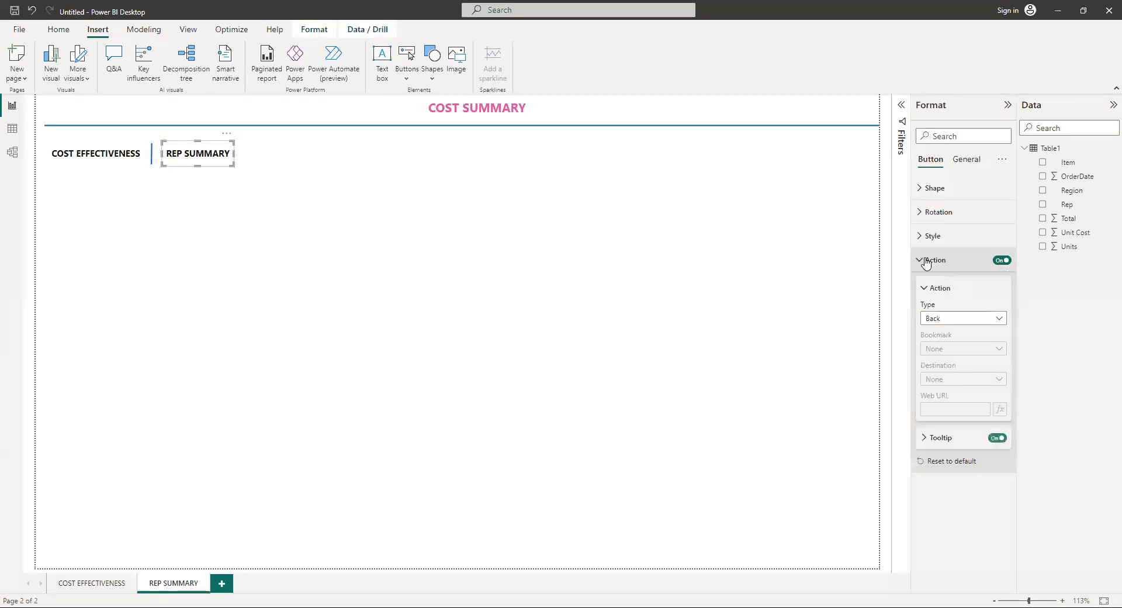
click(947, 318)
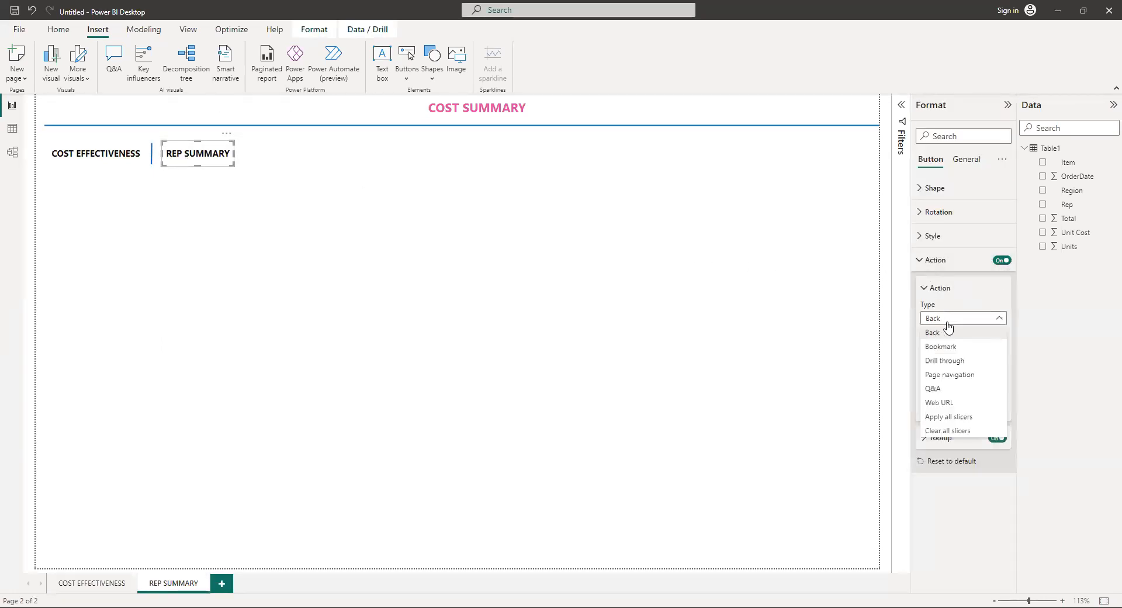
click(942, 377)
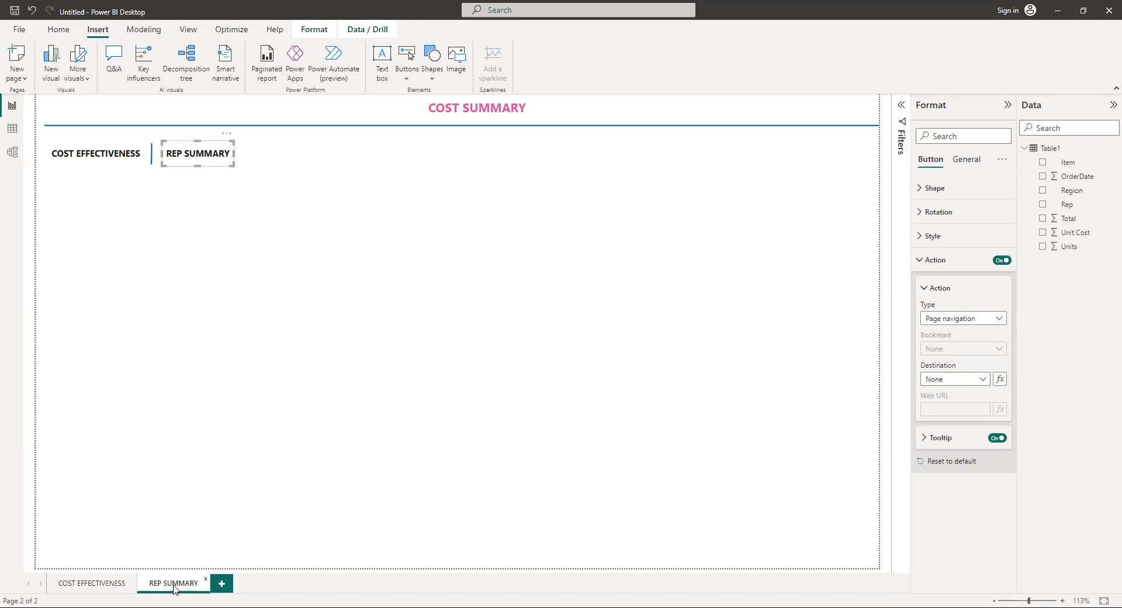
Enable the COST EFFECTIVENESS button's action on the REP SUMMARY page and set it to Page navigation with destination COST EFFECTIVENESS
click(107, 159)
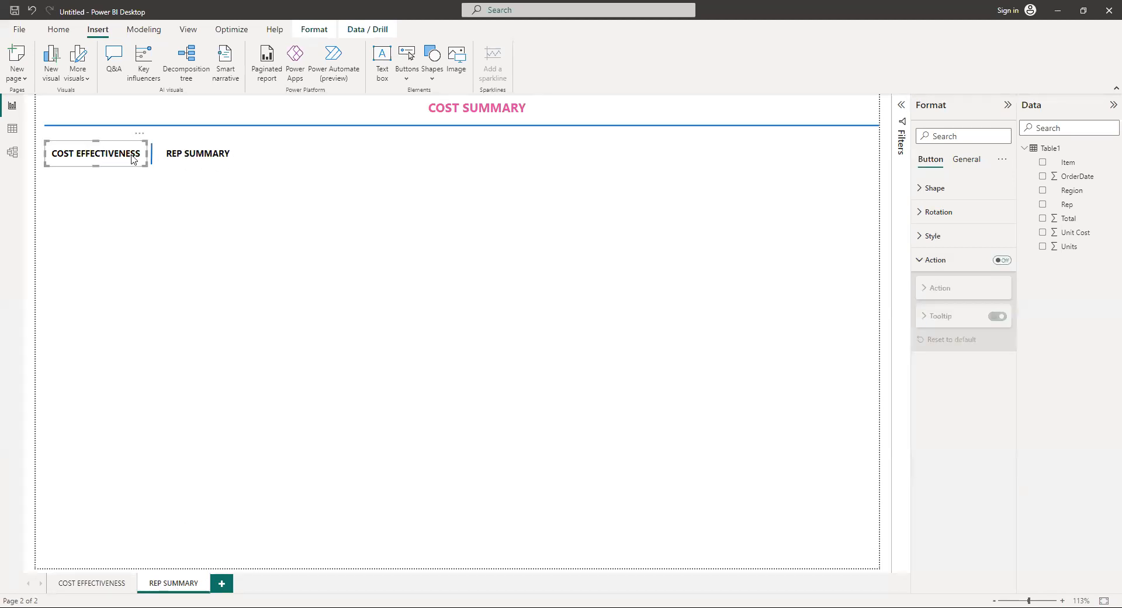
click(1002, 260)
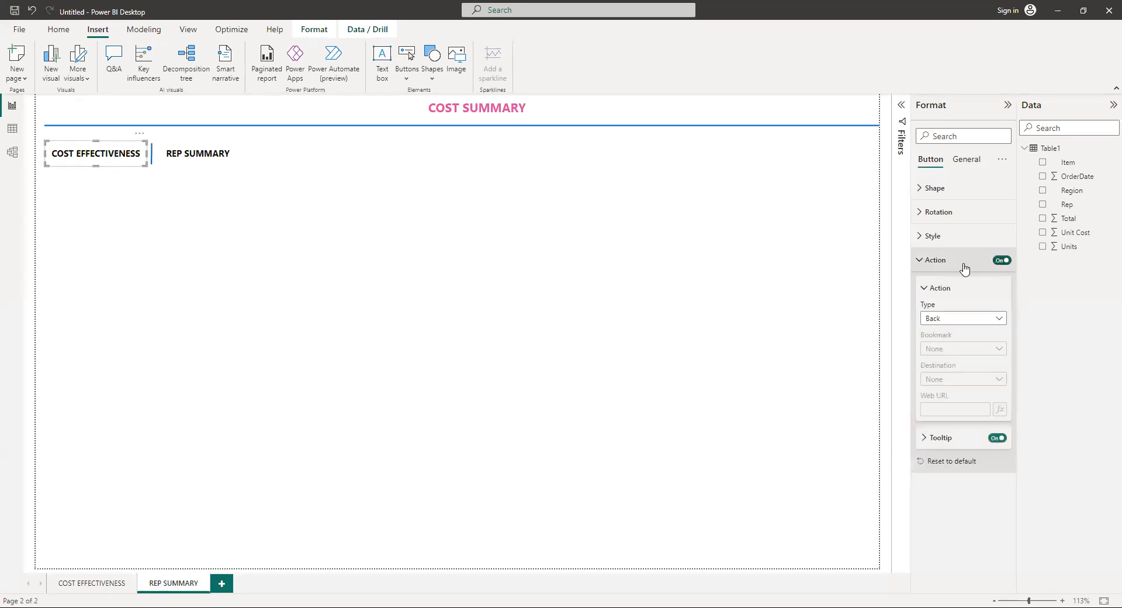
click(934, 319)
click(942, 377)
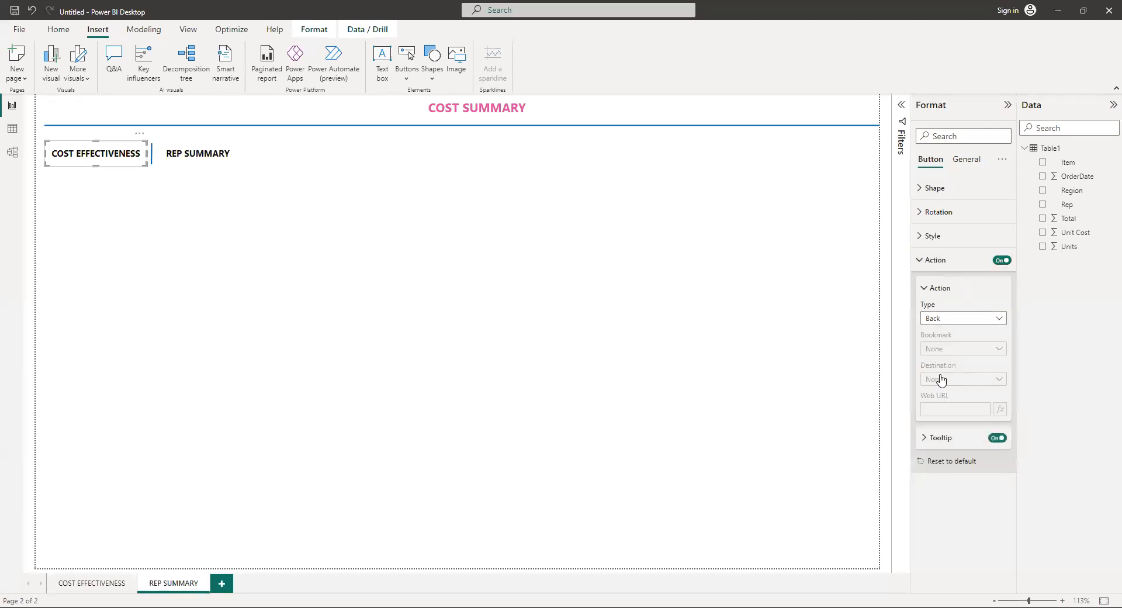
click(947, 381)
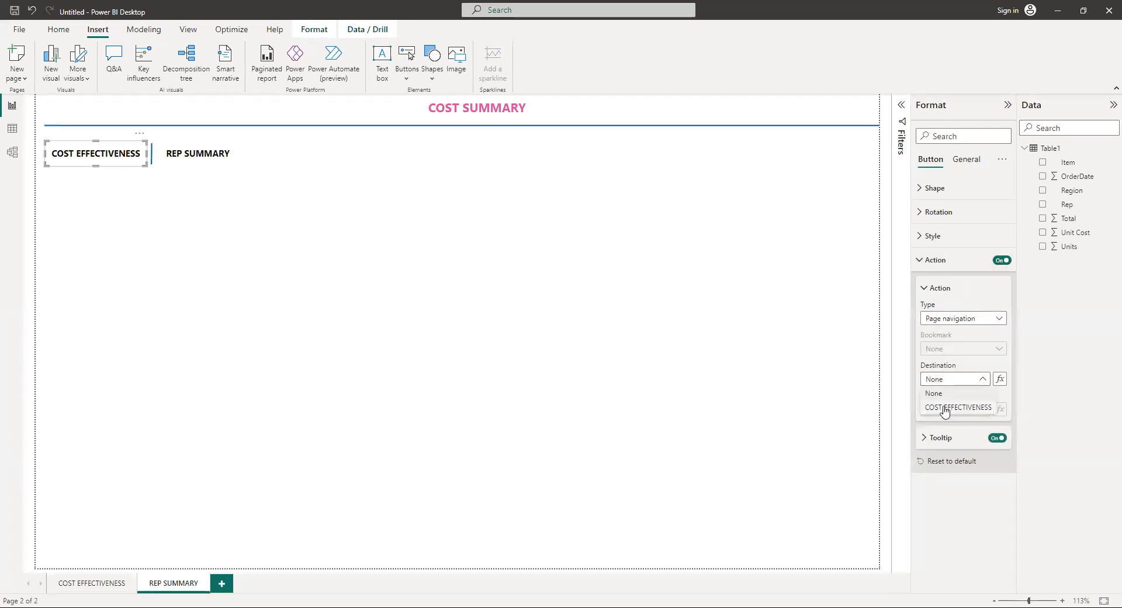
click(945, 410)
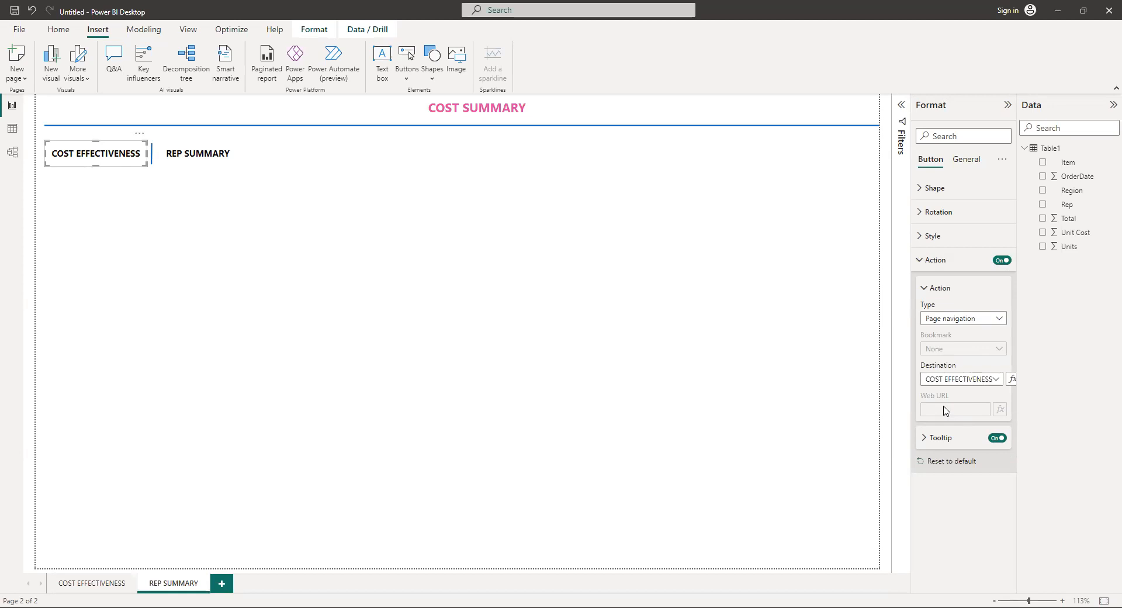
Add a stacked column chart below the divider on the COST EFFECTIVENESS page, with Region on its X-axis
click(87, 585)
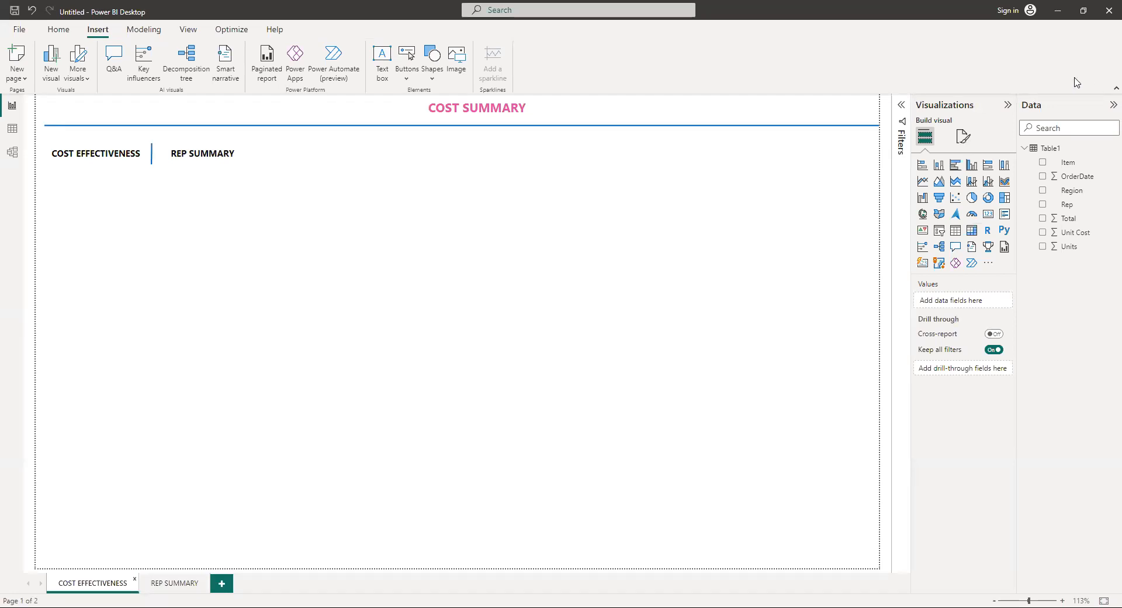
click(940, 167)
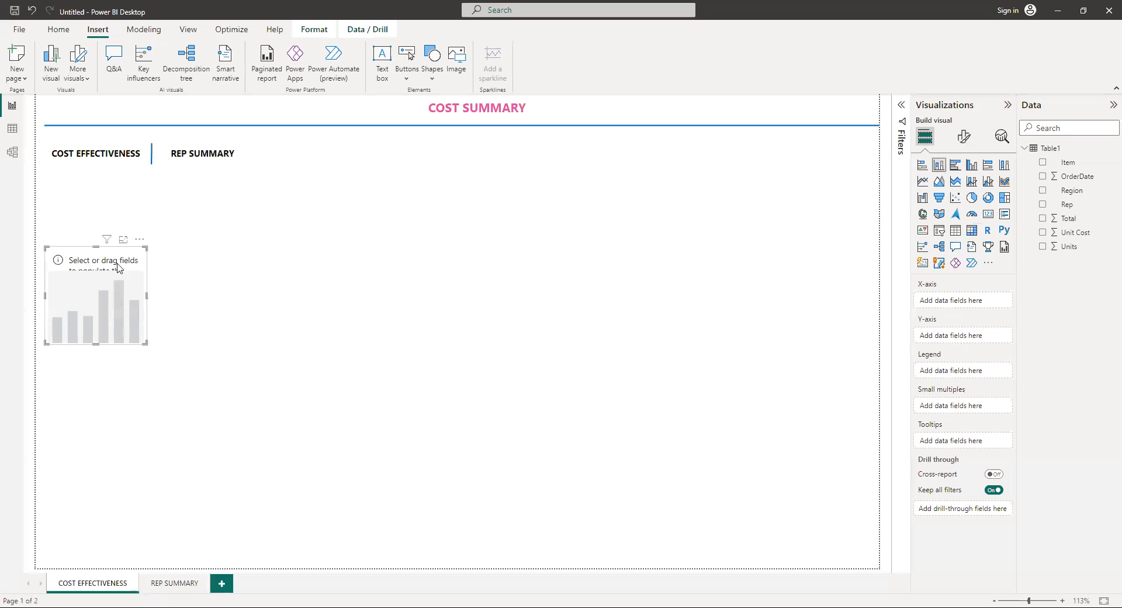
drag(134, 285, 391, 221)
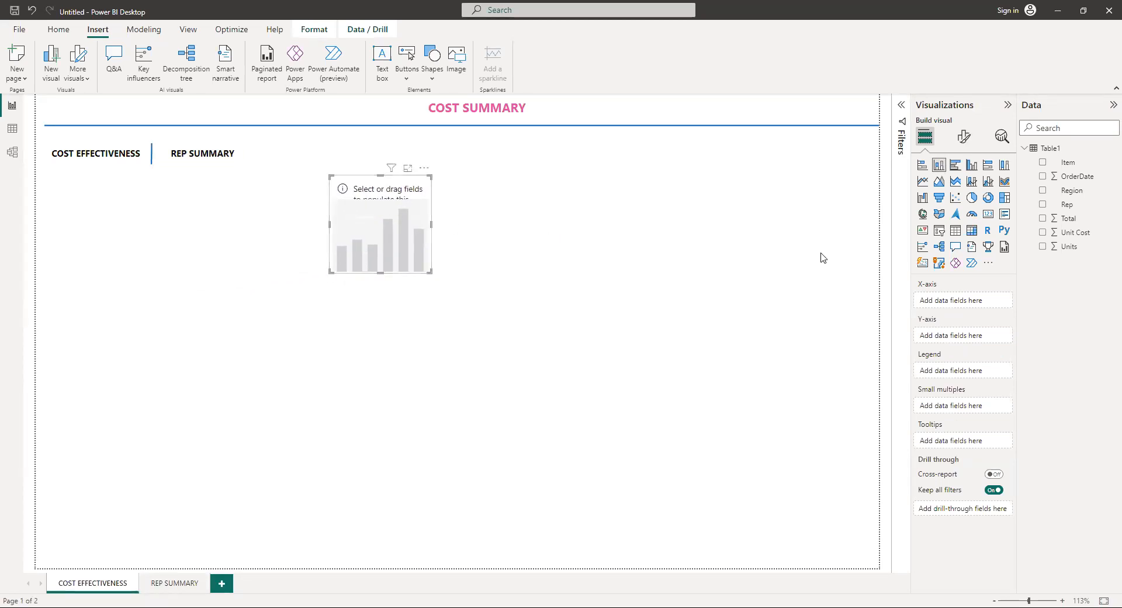
drag(1066, 193, 955, 303)
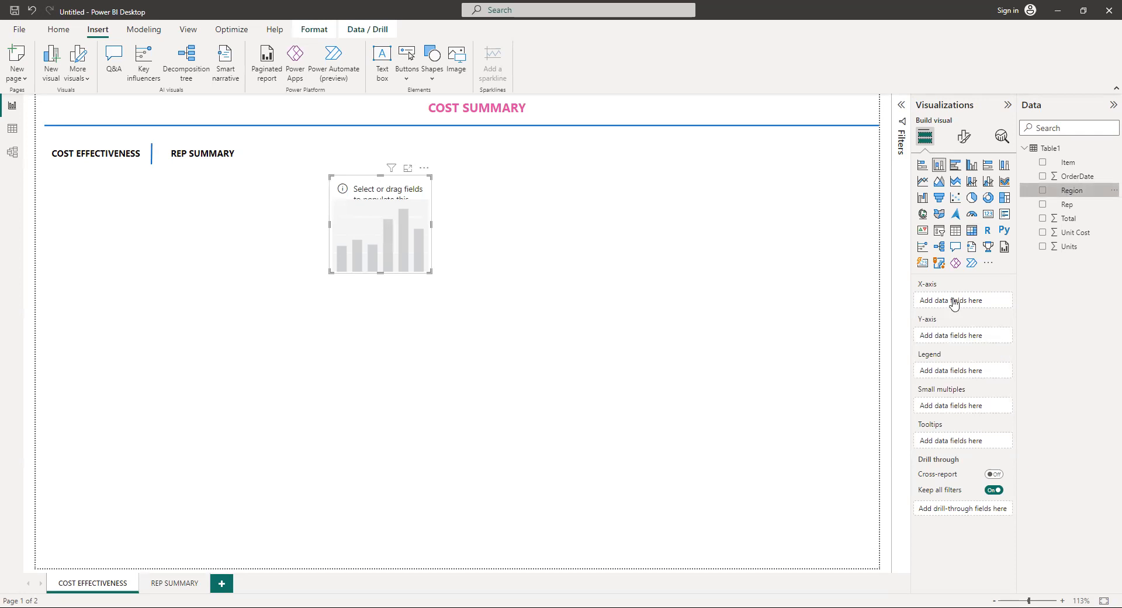
Widen the column chart on both sides, make it slightly taller, and plot the count of Item on its Y-axis
drag(432, 223, 582, 242)
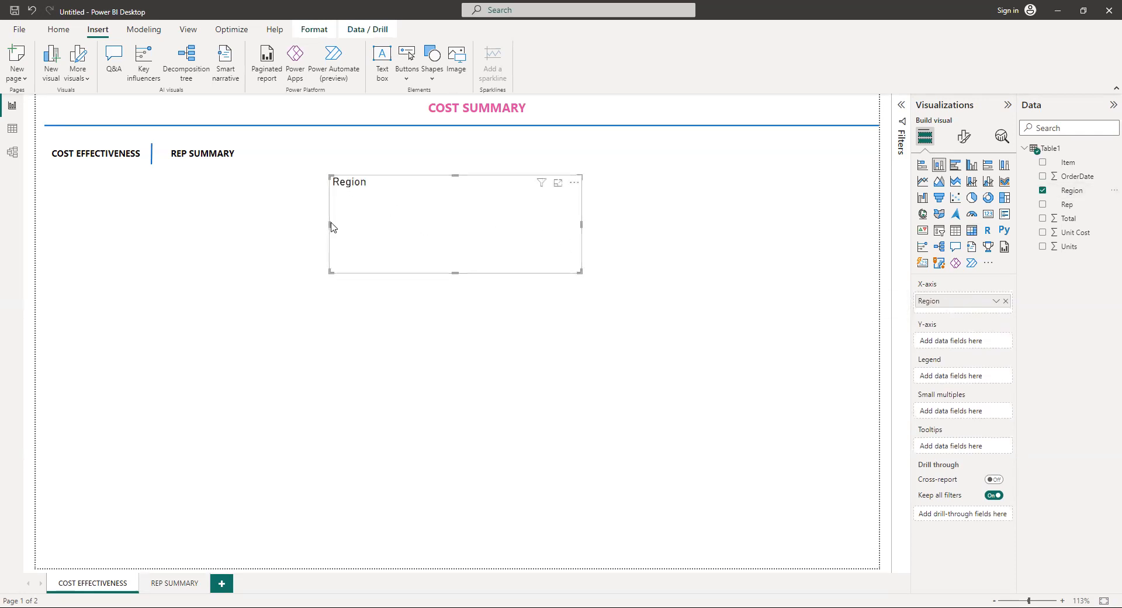
drag(329, 224, 293, 229)
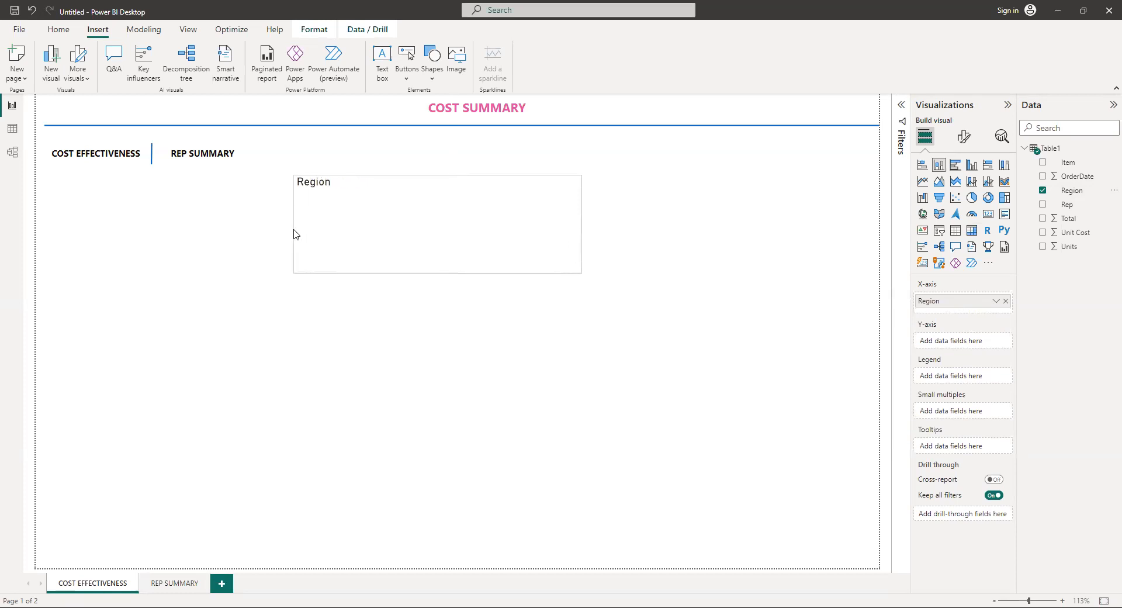
drag(438, 270, 440, 303)
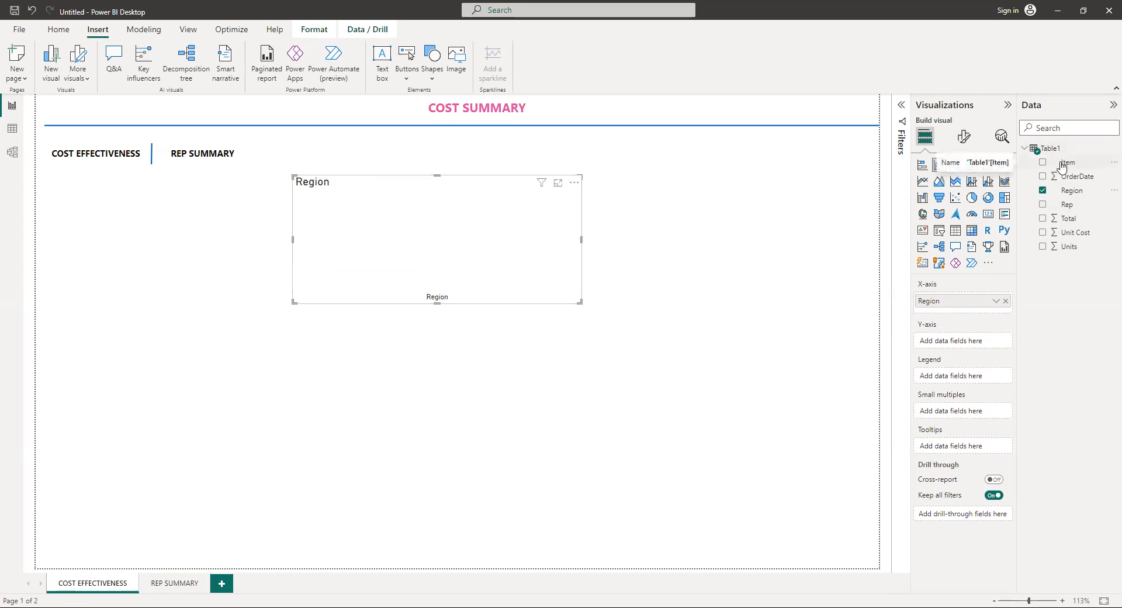
drag(1062, 167, 971, 341)
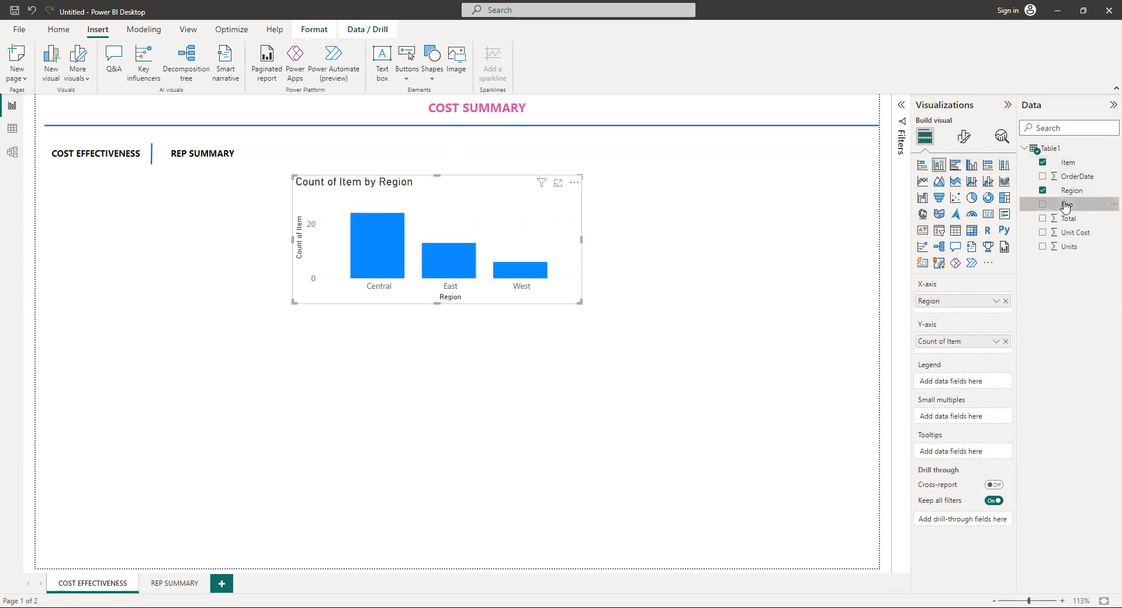
Add the sums of Units and Total to the column chart's Y-axis alongside the count of Item, without keeping Rep
drag(1067, 206, 960, 344)
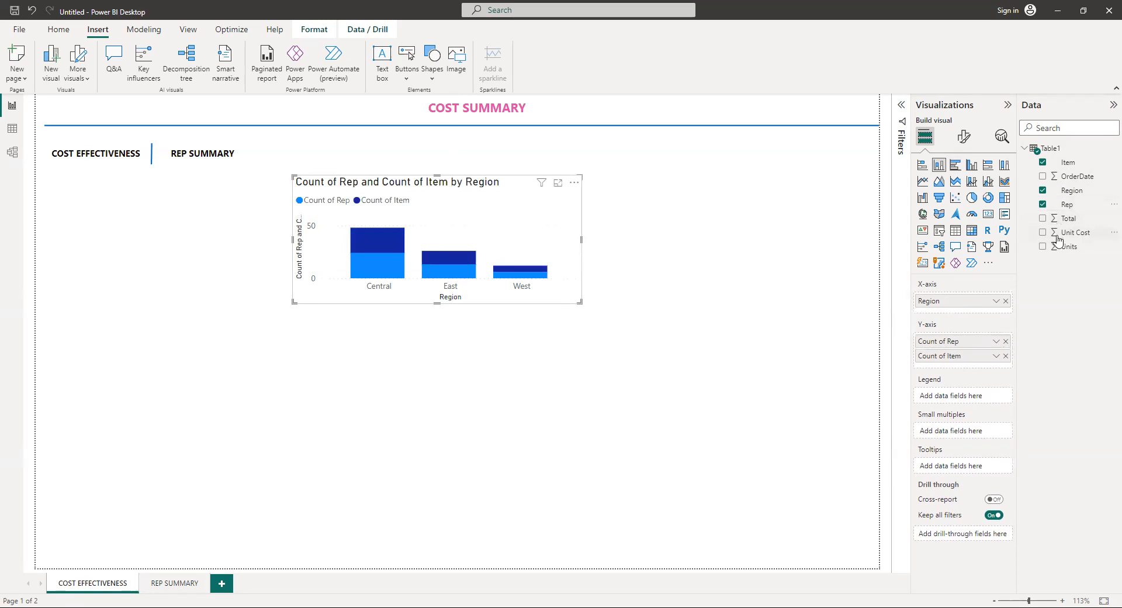
drag(1063, 249, 963, 354)
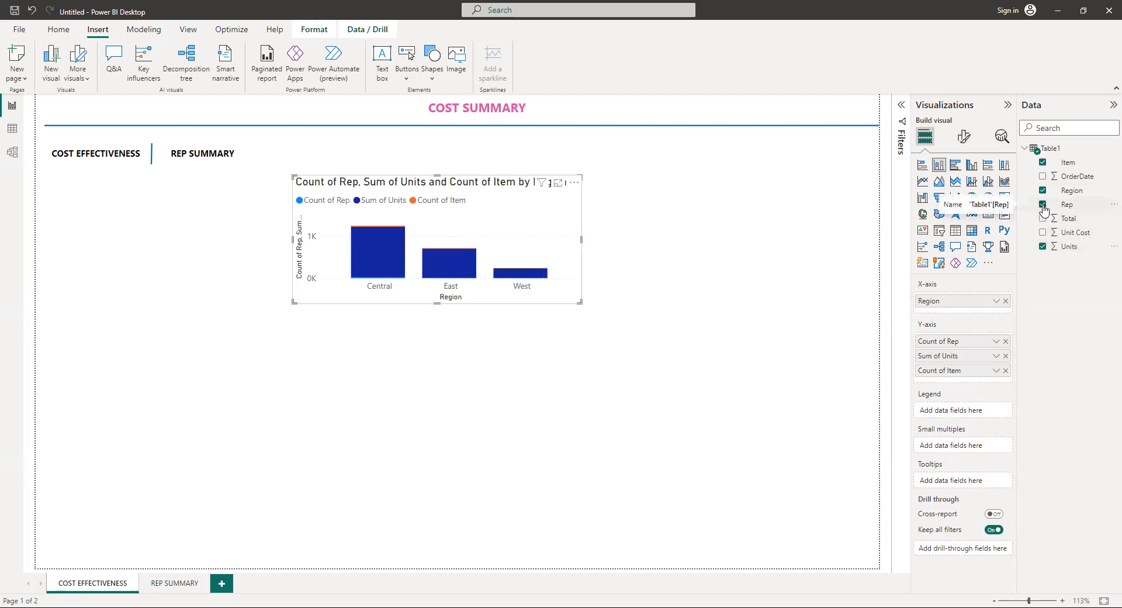
click(1043, 205)
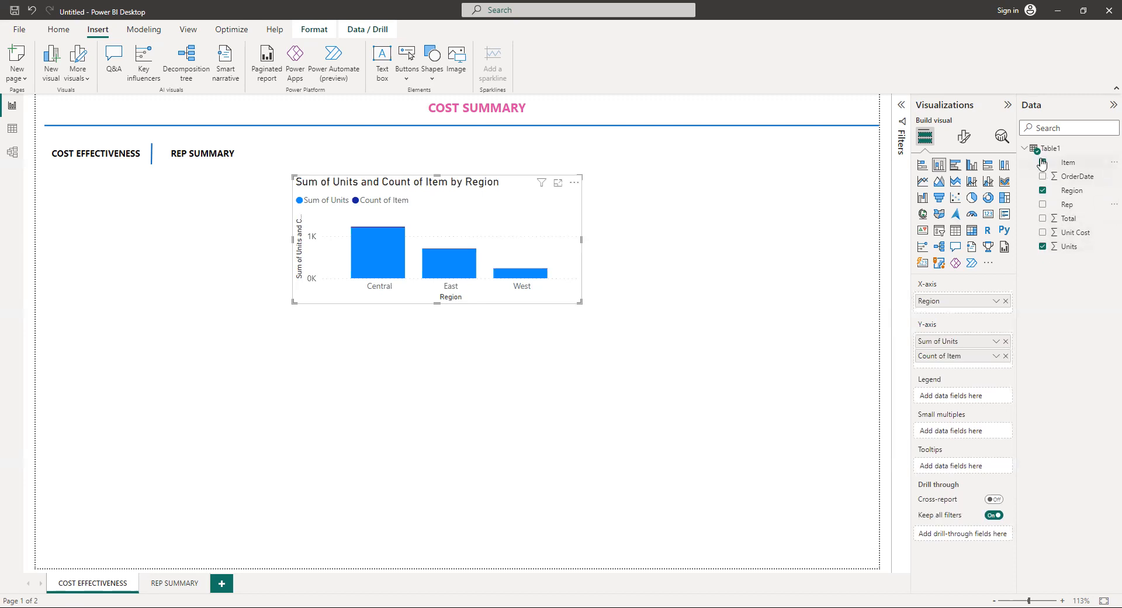
click(1043, 218)
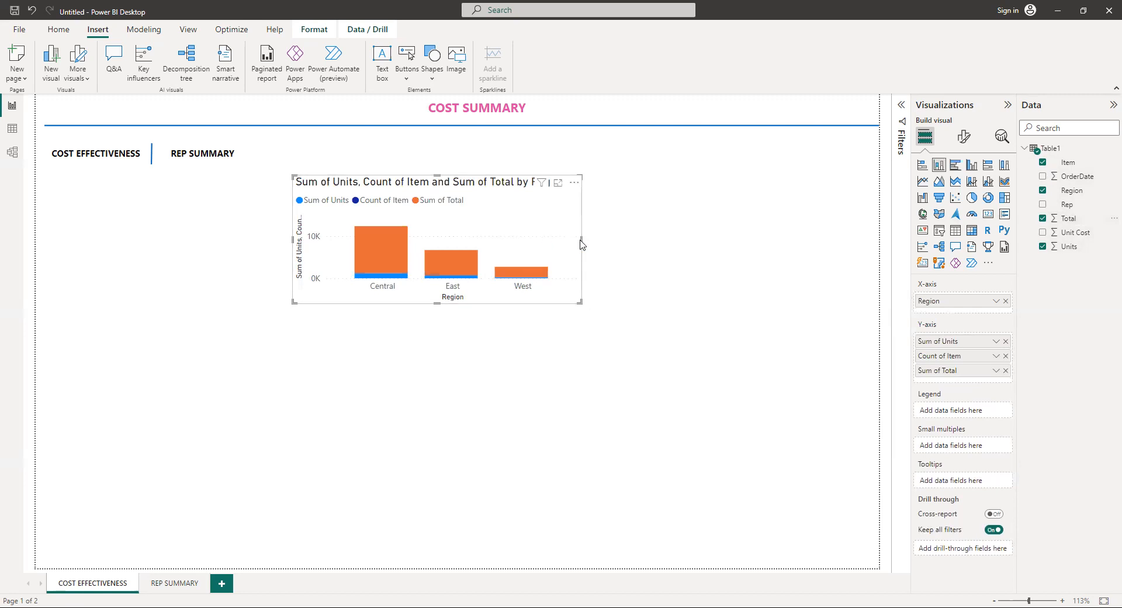
Widen the column chart slightly on its right side and extend its lower edge a little
drag(582, 241, 599, 247)
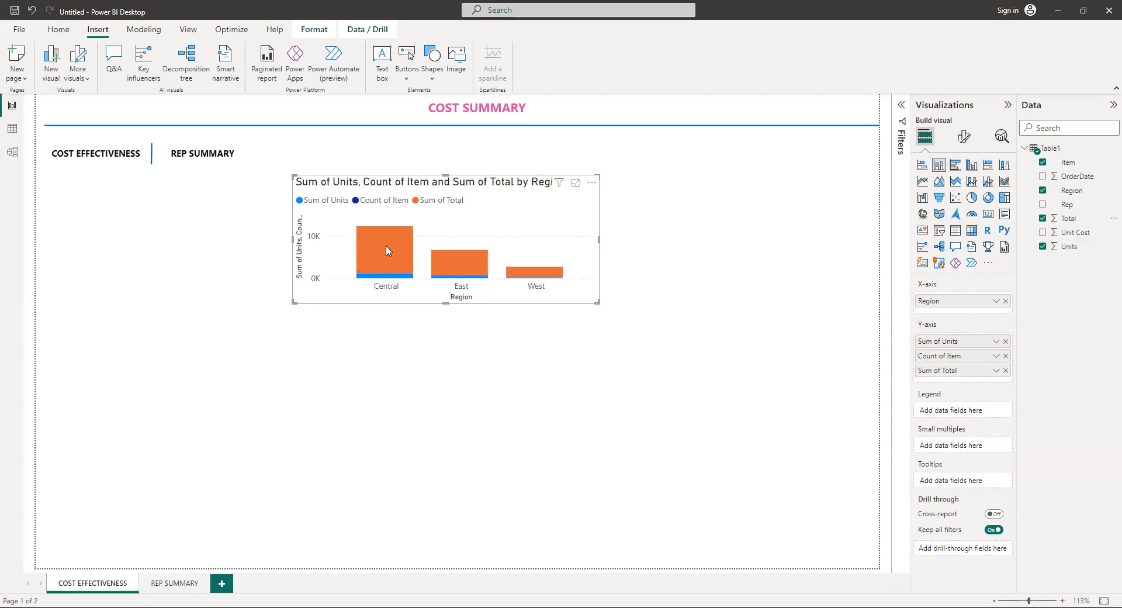
mouse_move(384, 250)
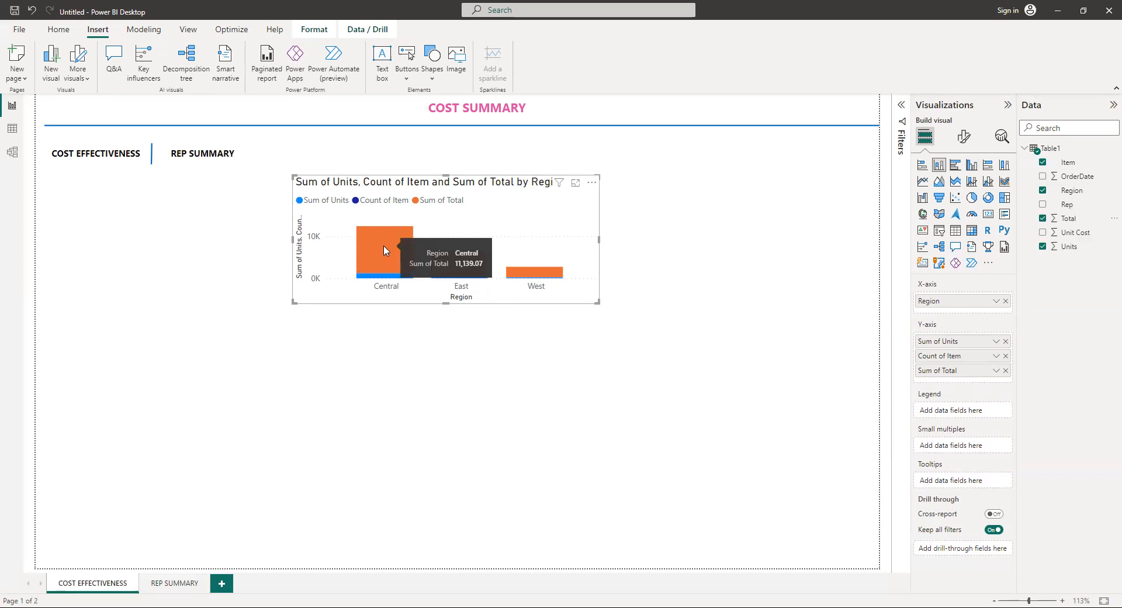
mouse_move(456, 265)
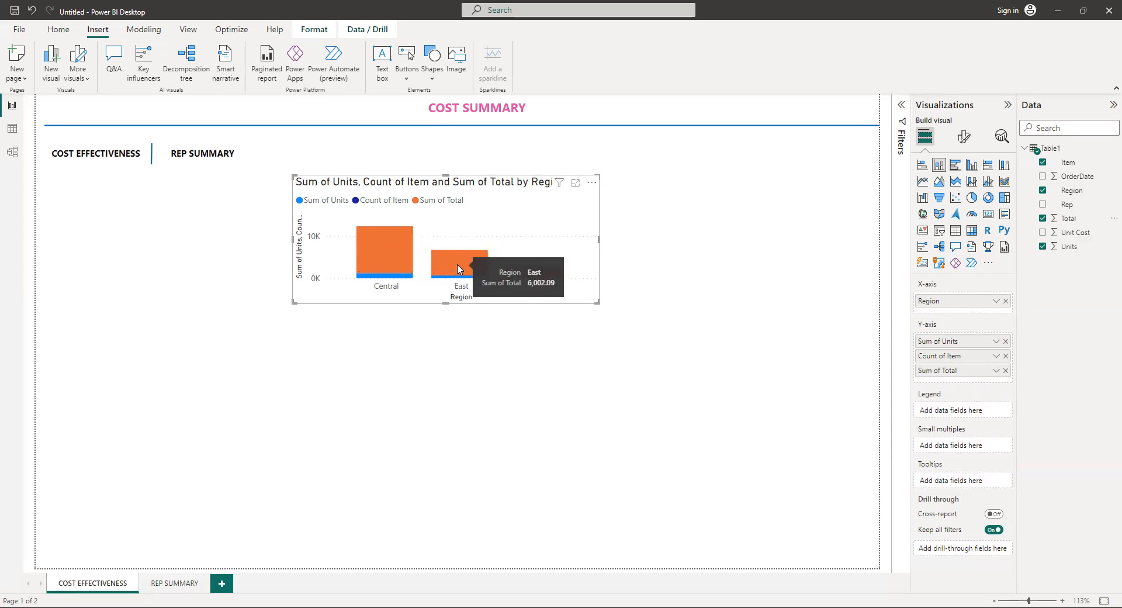
mouse_move(515, 273)
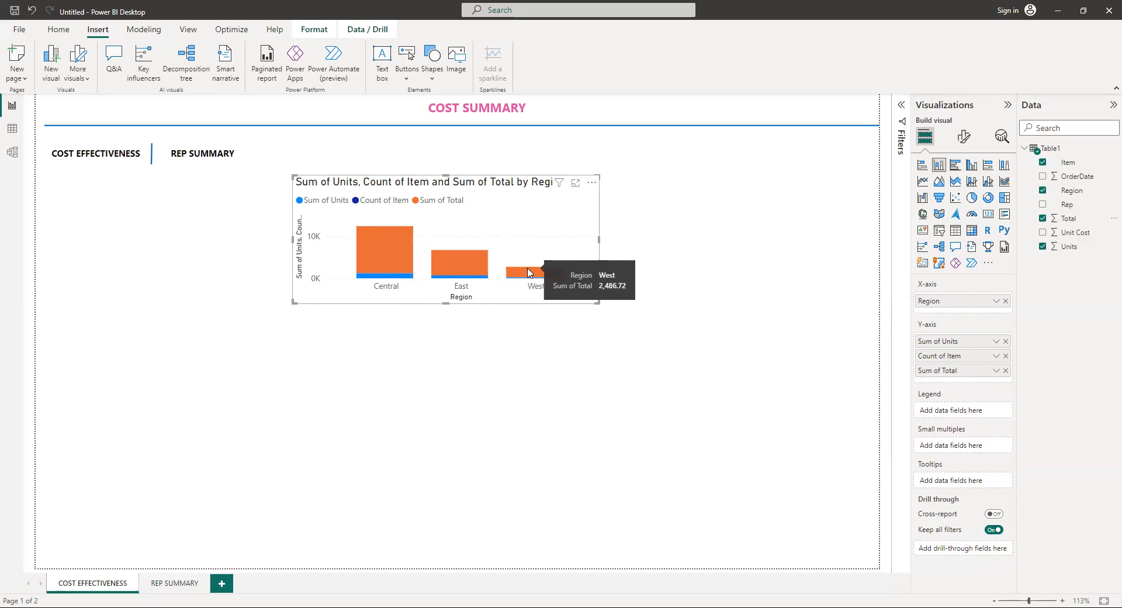
drag(448, 301, 448, 306)
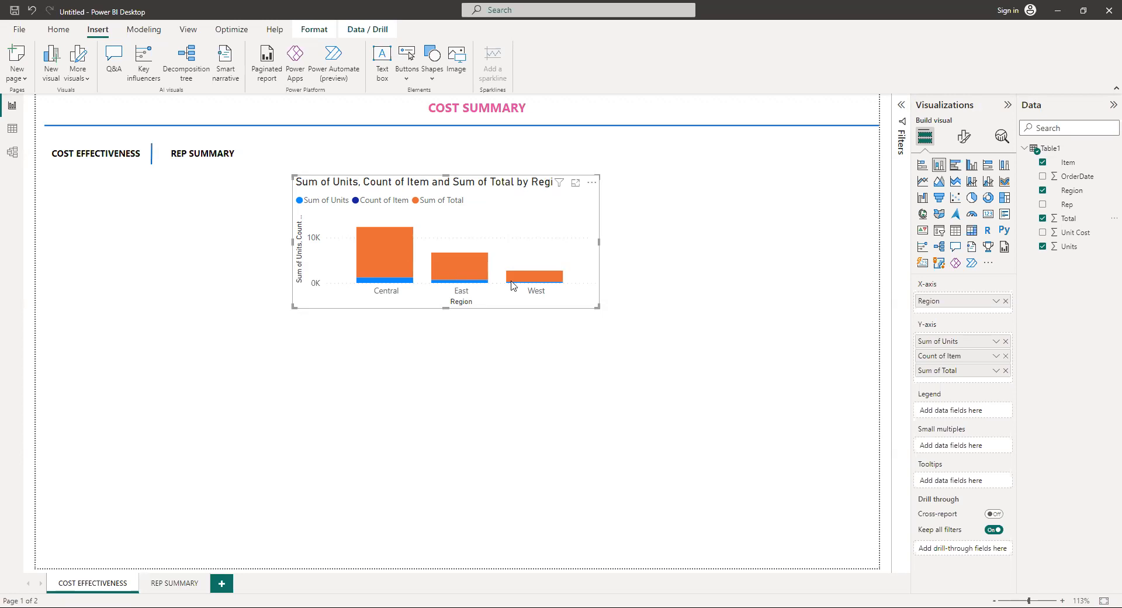
mouse_move(525, 285)
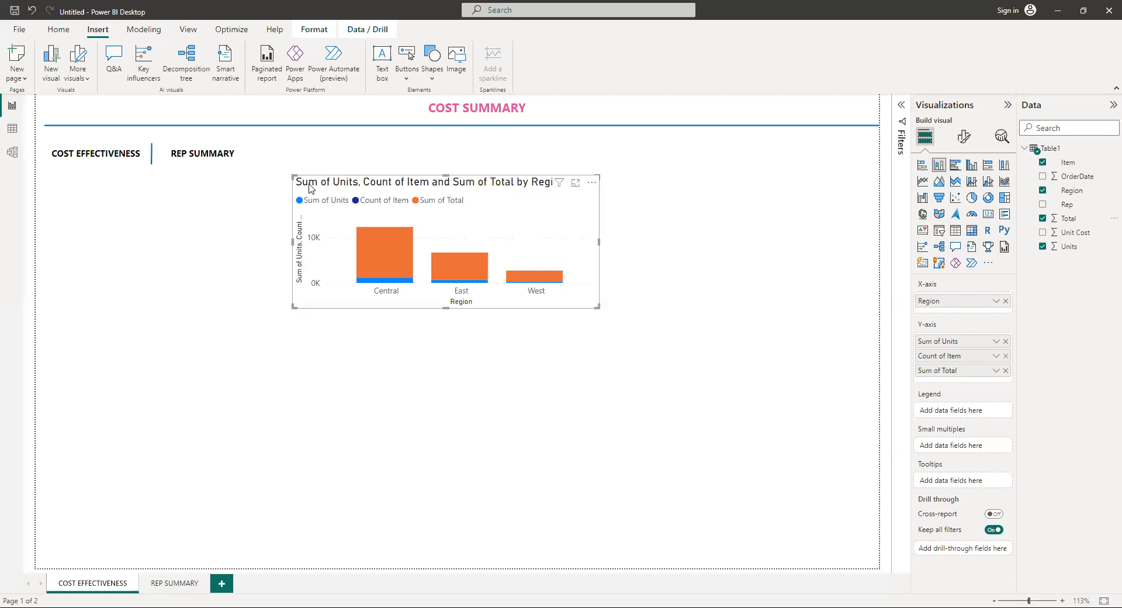
Format the column chart's X-axis values in black with the Segoe UI Bold font
click(966, 136)
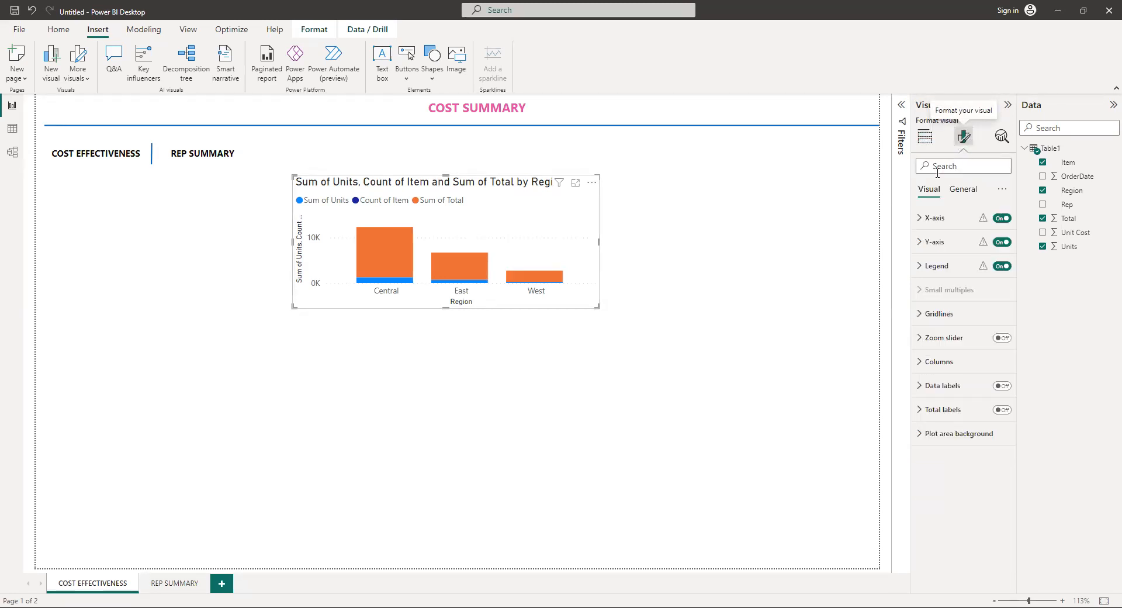
click(920, 220)
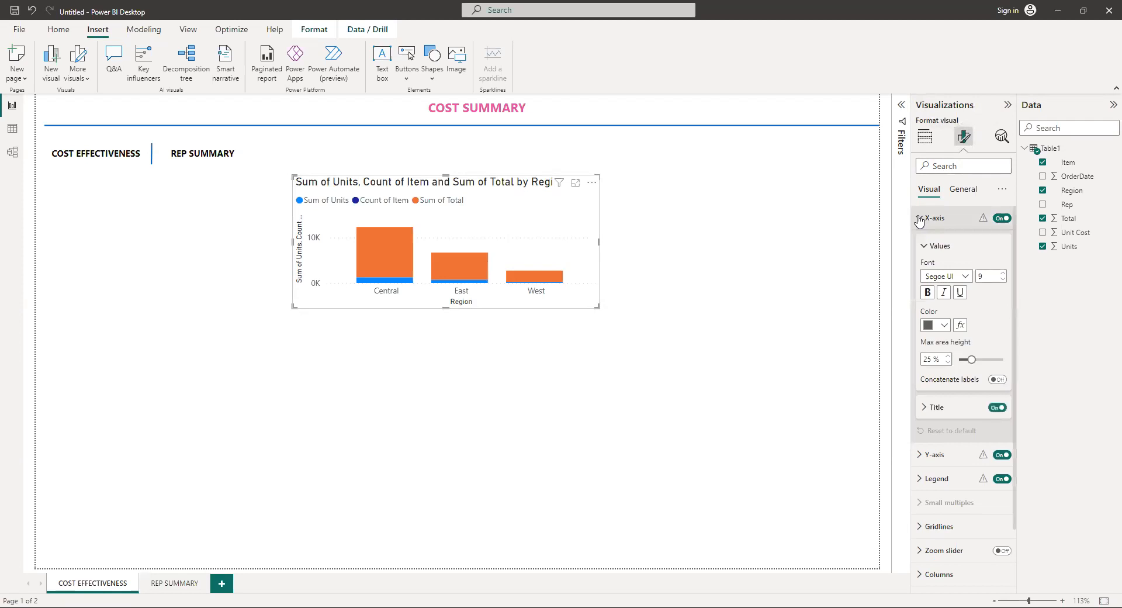
click(942, 325)
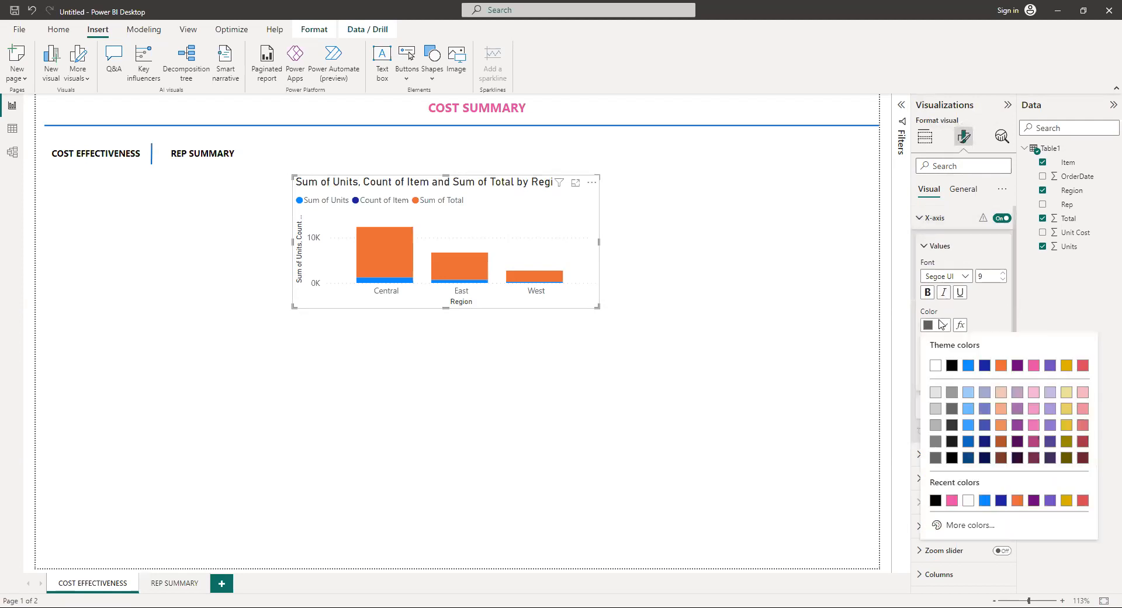
click(952, 365)
mouse_move(947, 341)
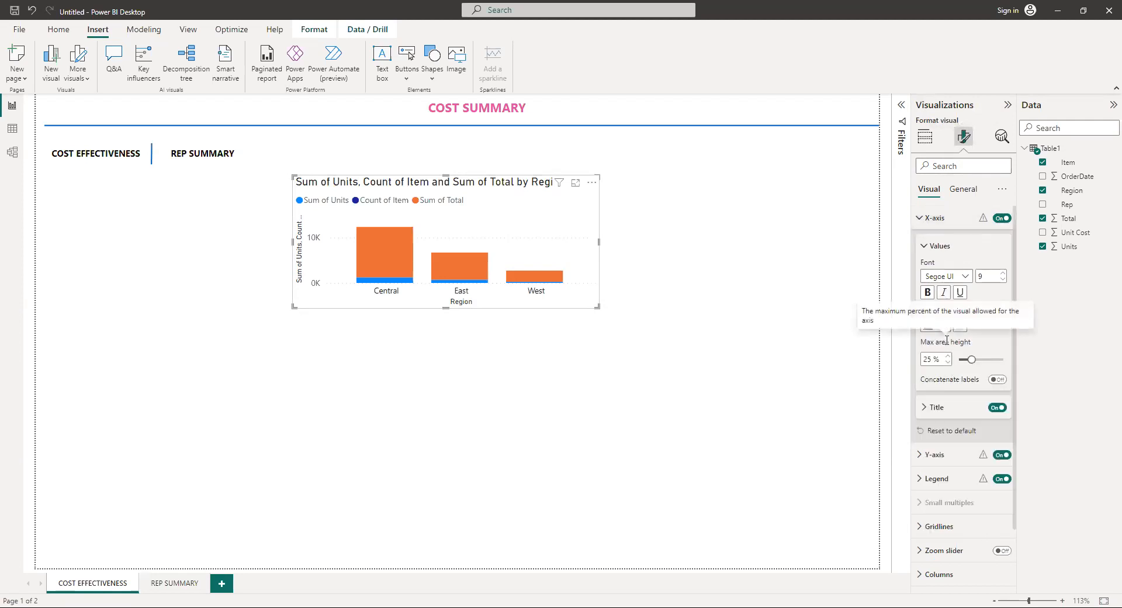
click(955, 276)
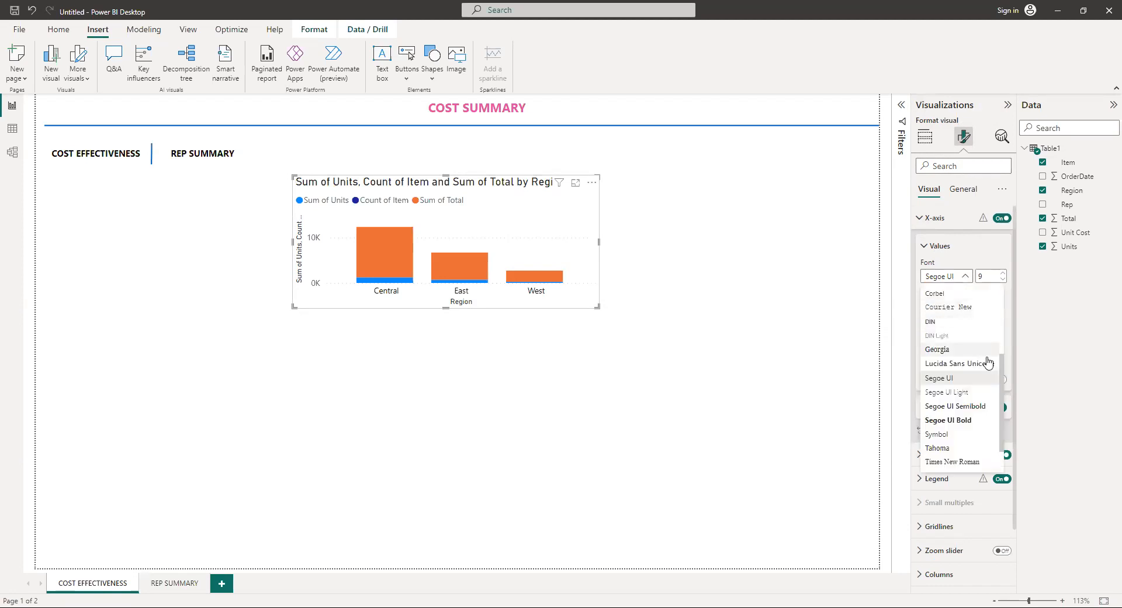
click(969, 420)
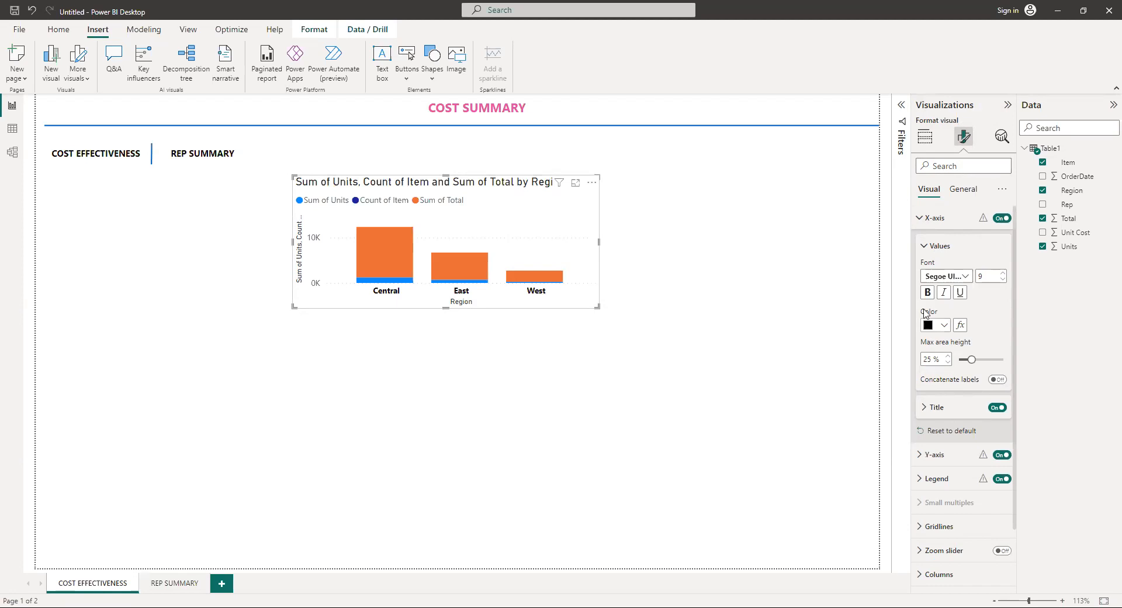
click(919, 221)
Set the font of the column chart's Y-axis title to Segoe UI Bold
click(920, 242)
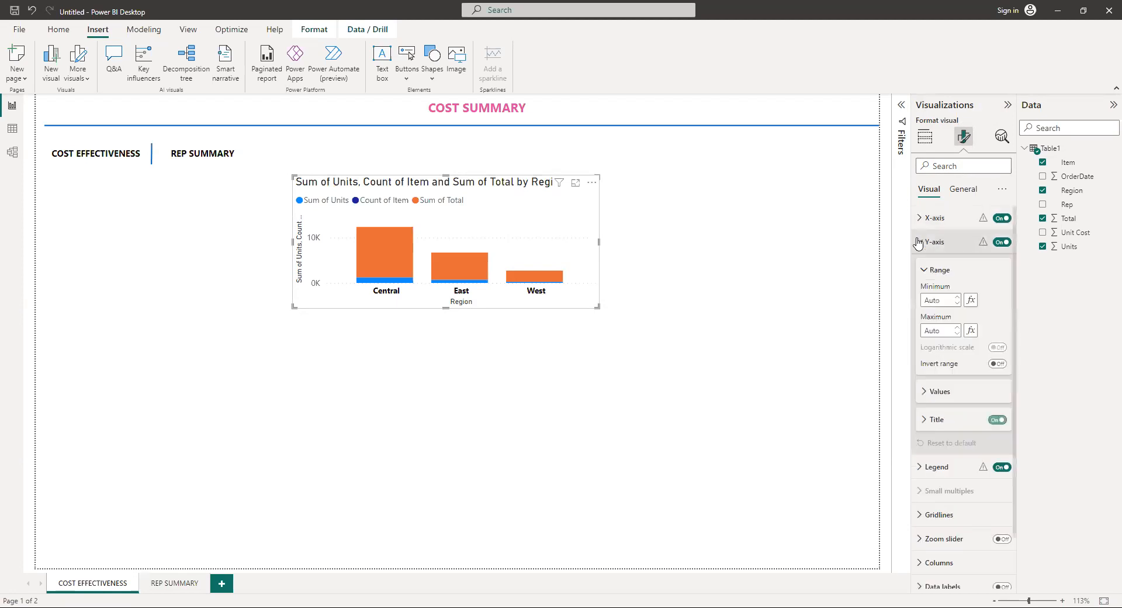
click(933, 420)
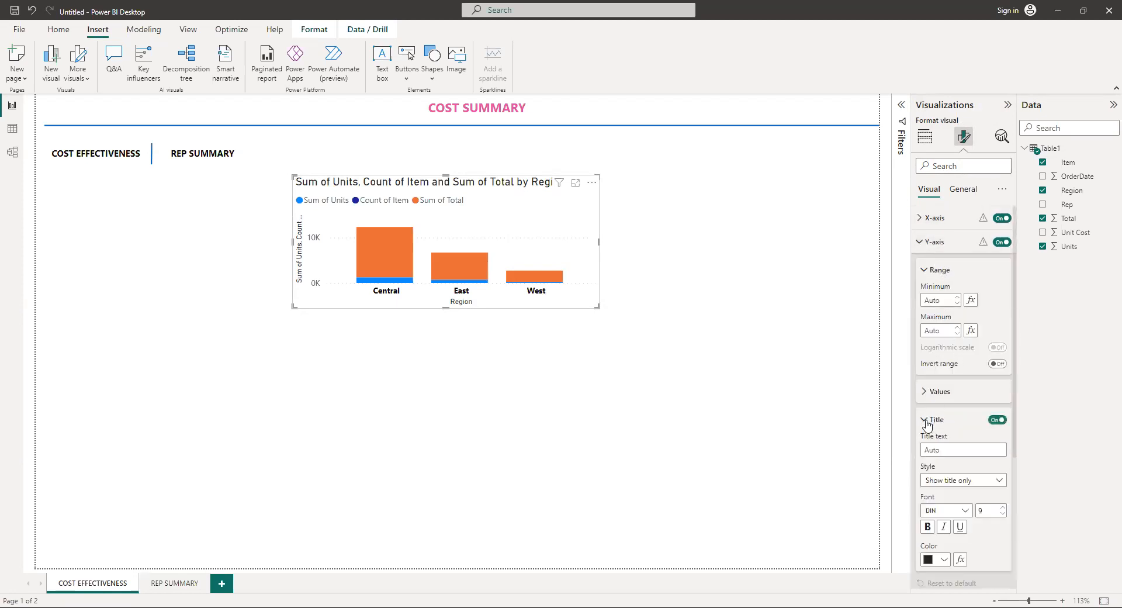
click(938, 512)
scroll(1002, 386, down, 5)
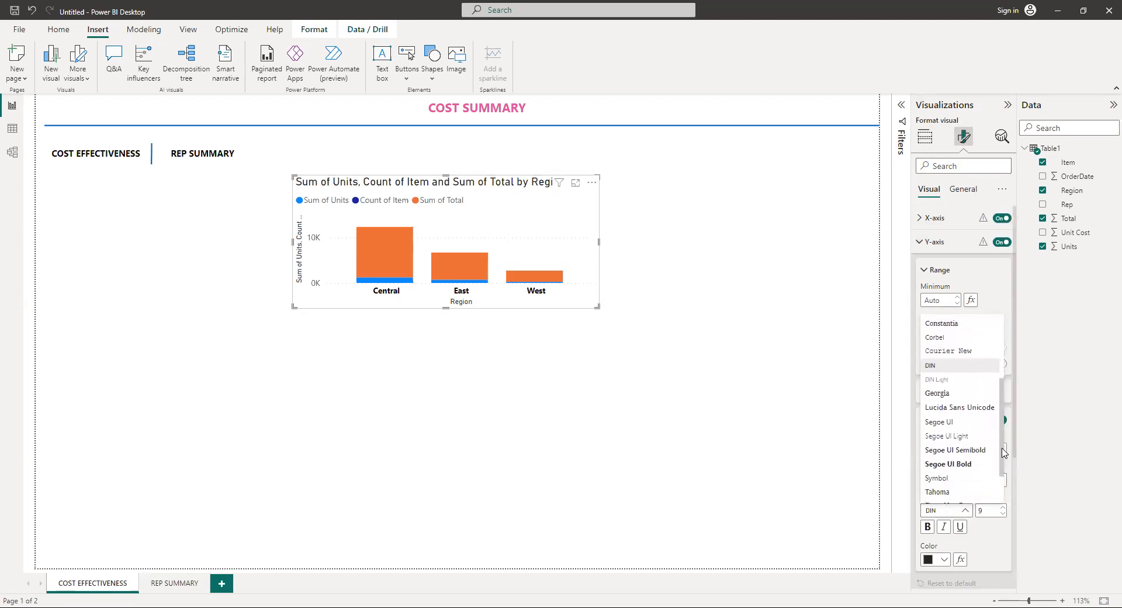
click(968, 456)
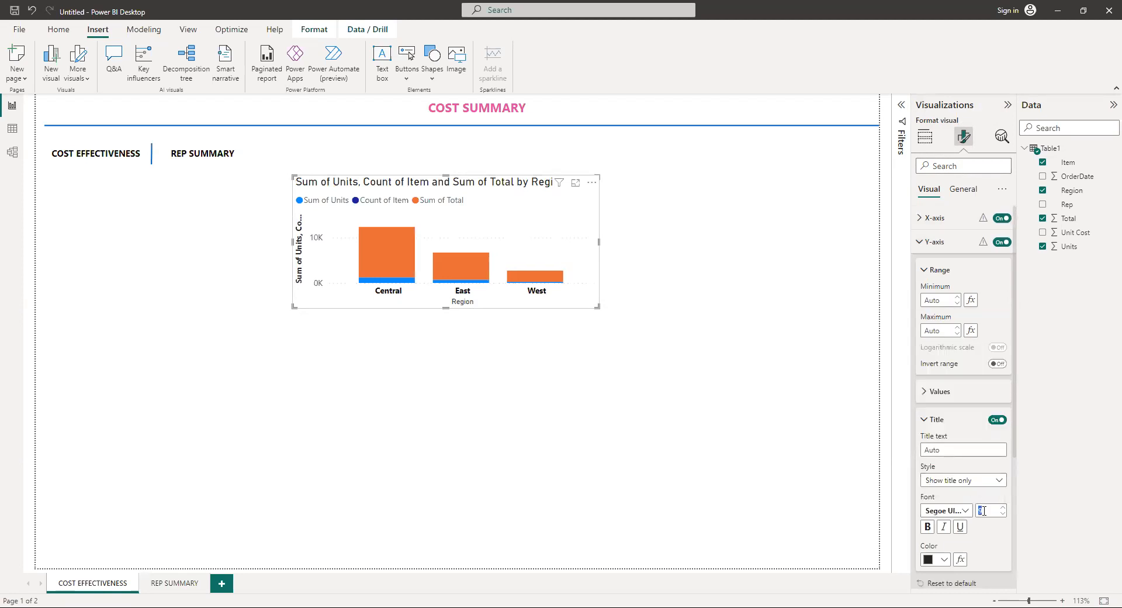
text(12)
click(928, 419)
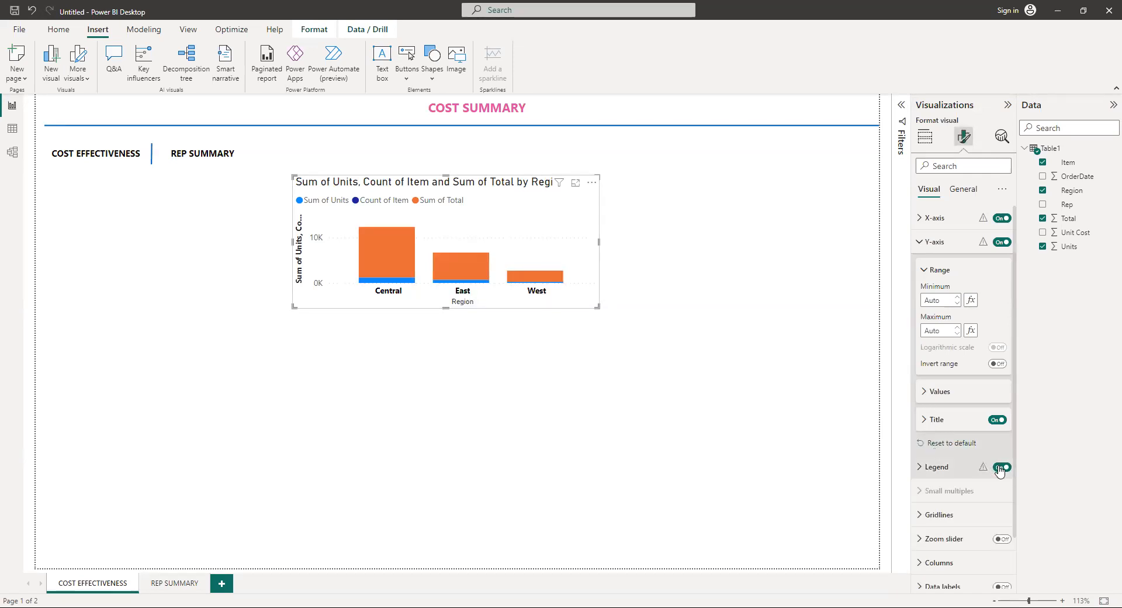
Turn off the legend title and the Y-axis title of the column chart
click(923, 473)
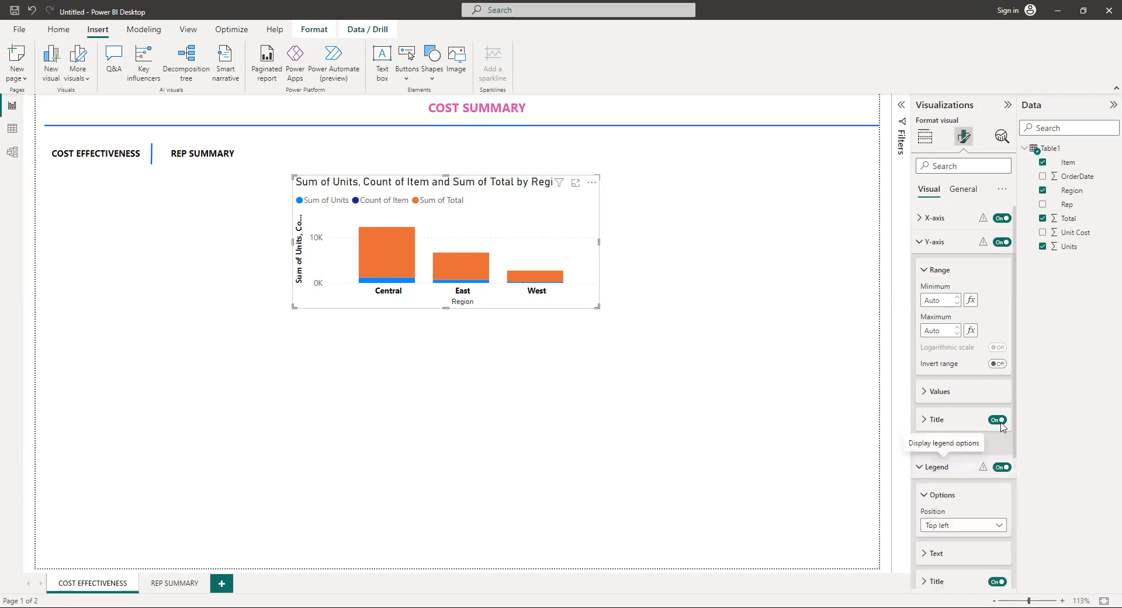
scroll(1016, 411, down, 3)
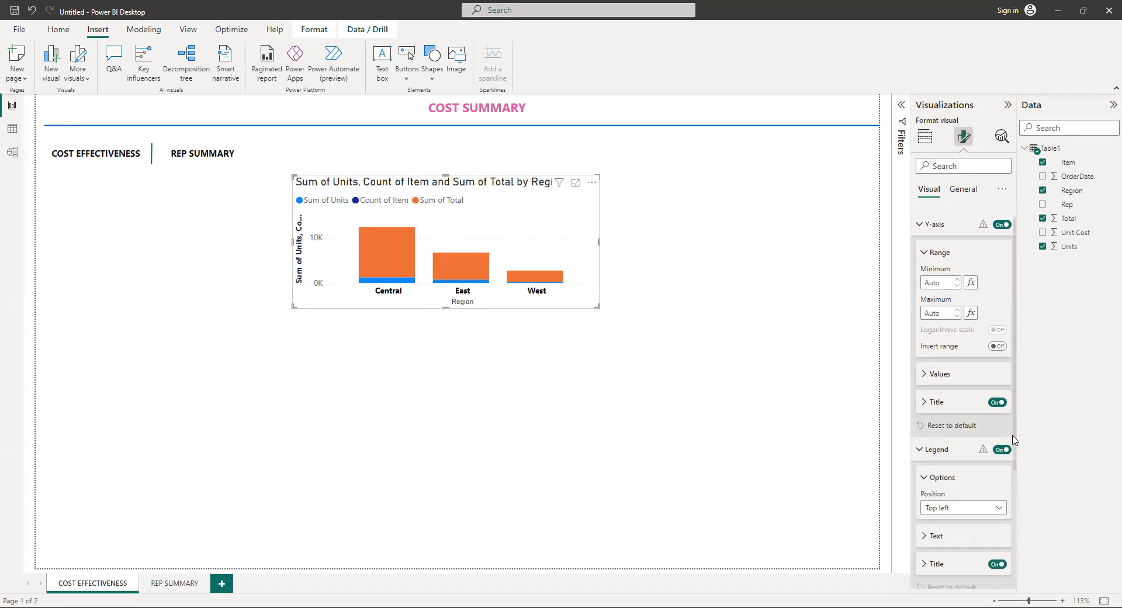
click(923, 457)
click(936, 484)
click(1001, 456)
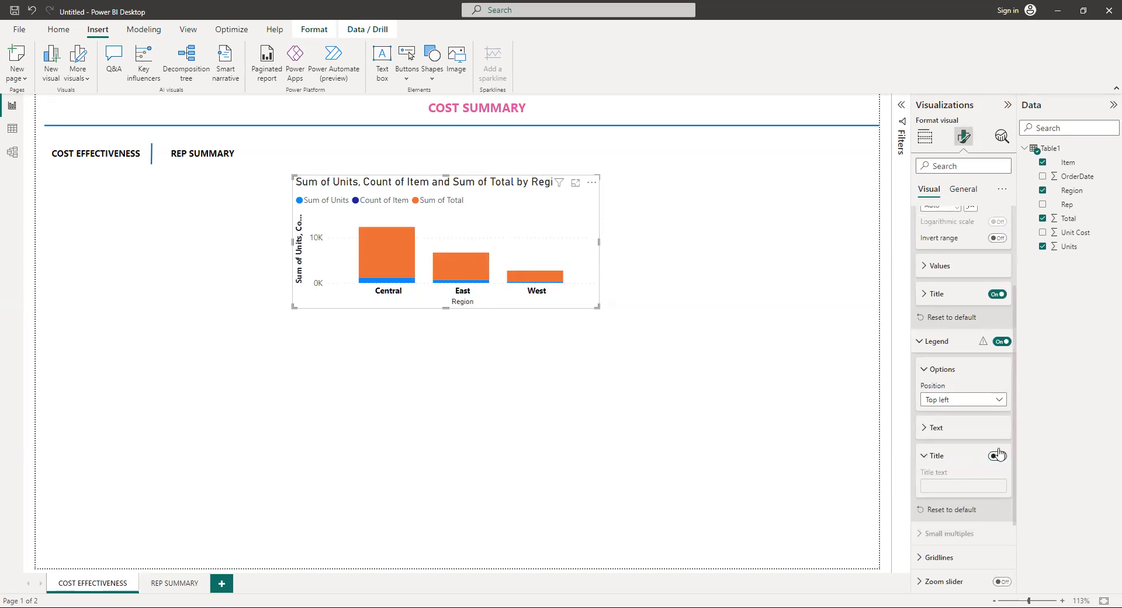
click(922, 345)
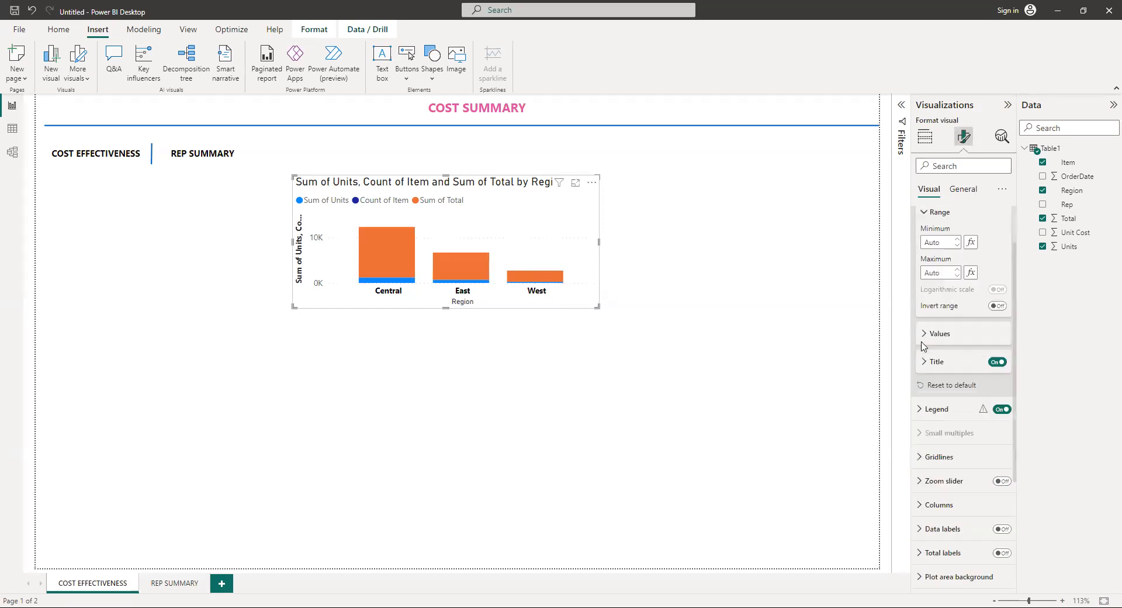
click(924, 213)
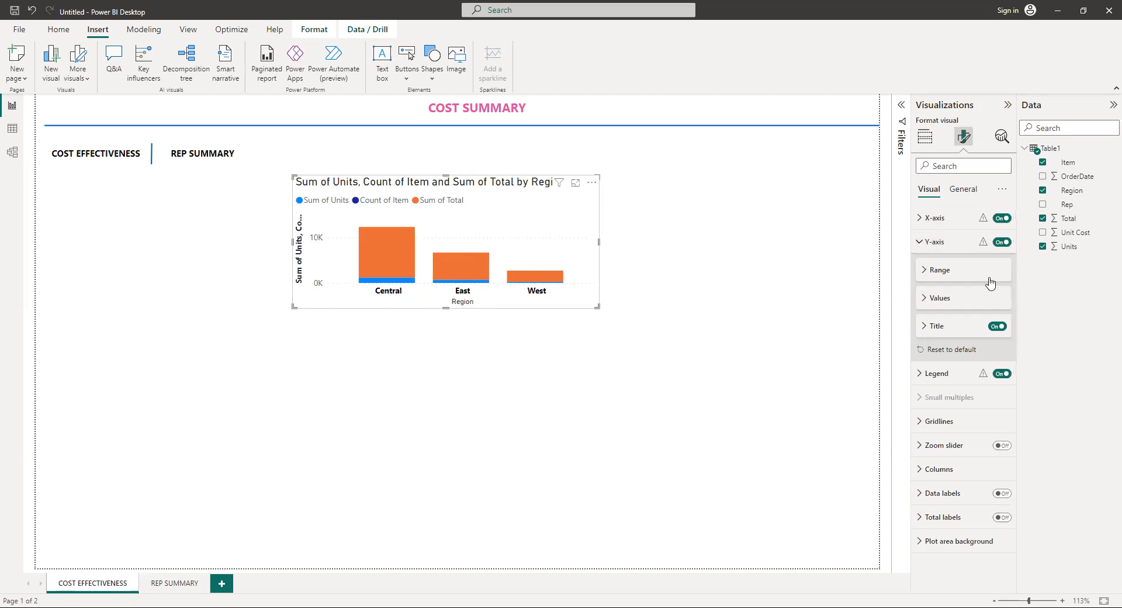
click(1000, 327)
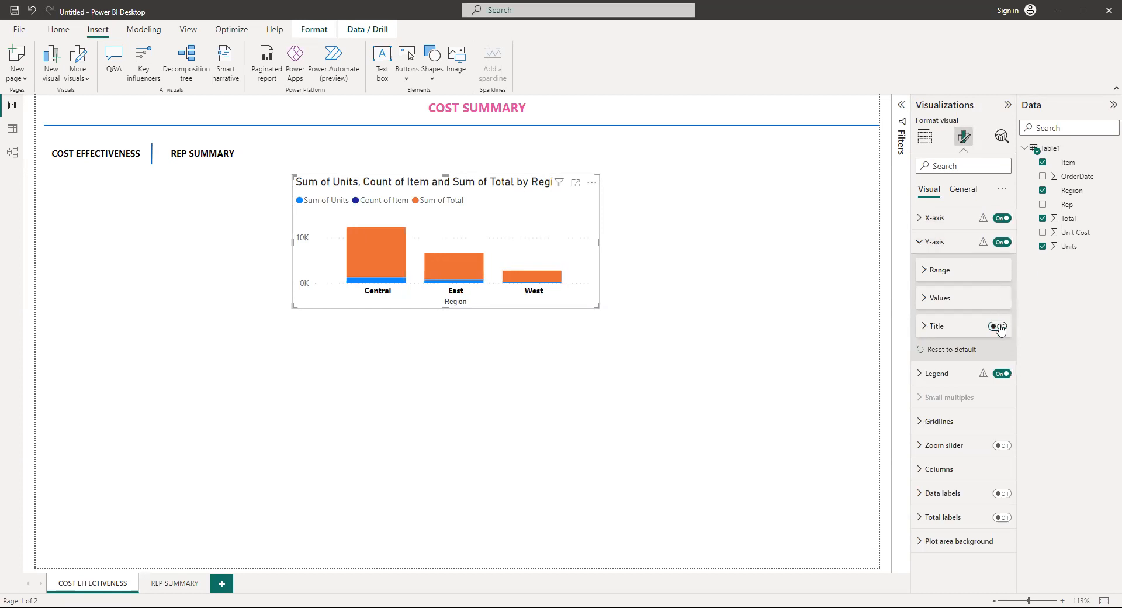
Change the column chart's title text to "SALES BY REGION & REP"
click(965, 190)
click(920, 242)
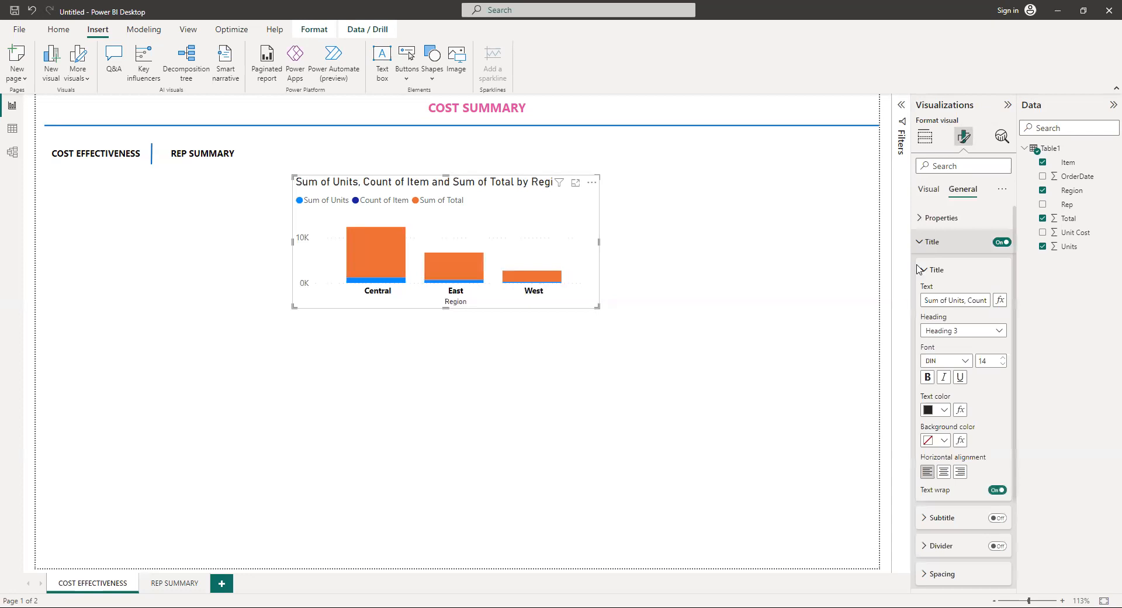
drag(923, 299, 1052, 302)
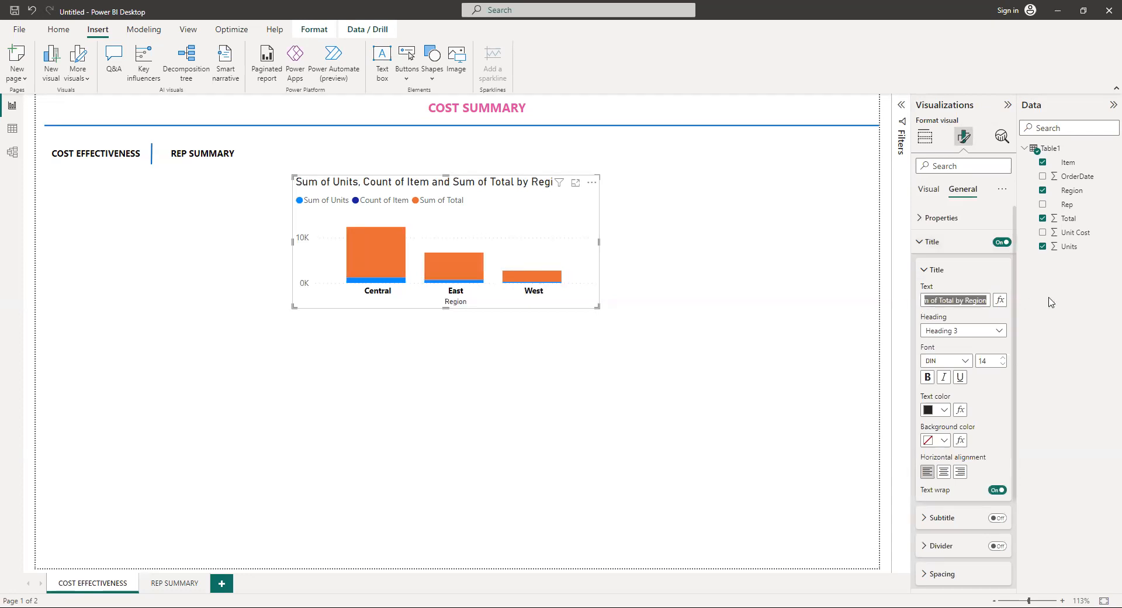
text(SALES BY REGION)
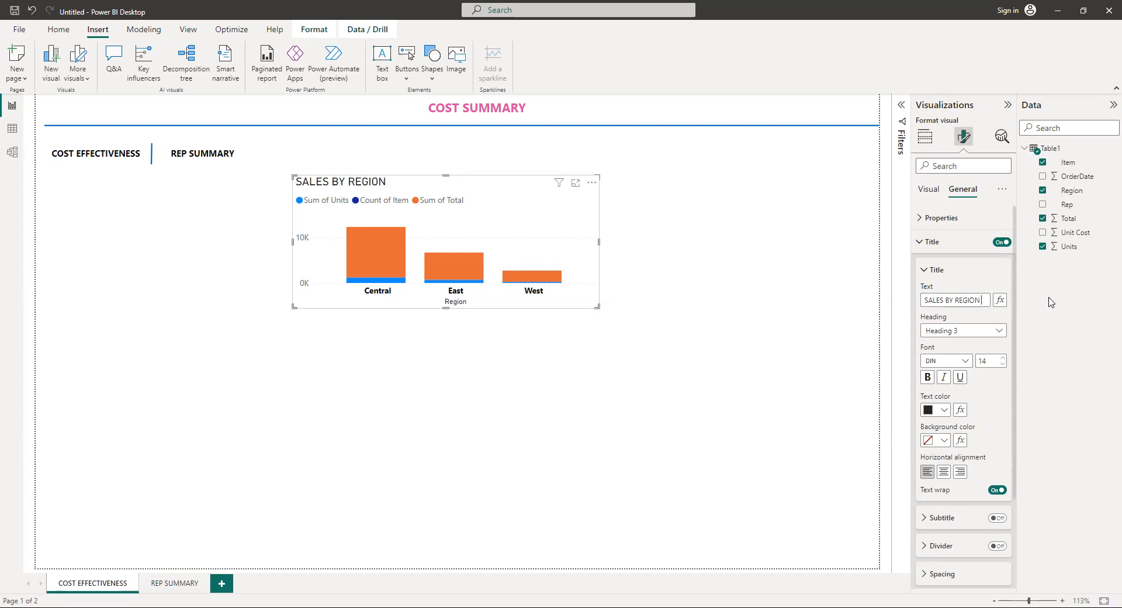
text(& REP)
Format the column chart's title in Segoe UI Bold, size 10, and center it horizontally
click(953, 361)
scroll(1002, 408, down, 5)
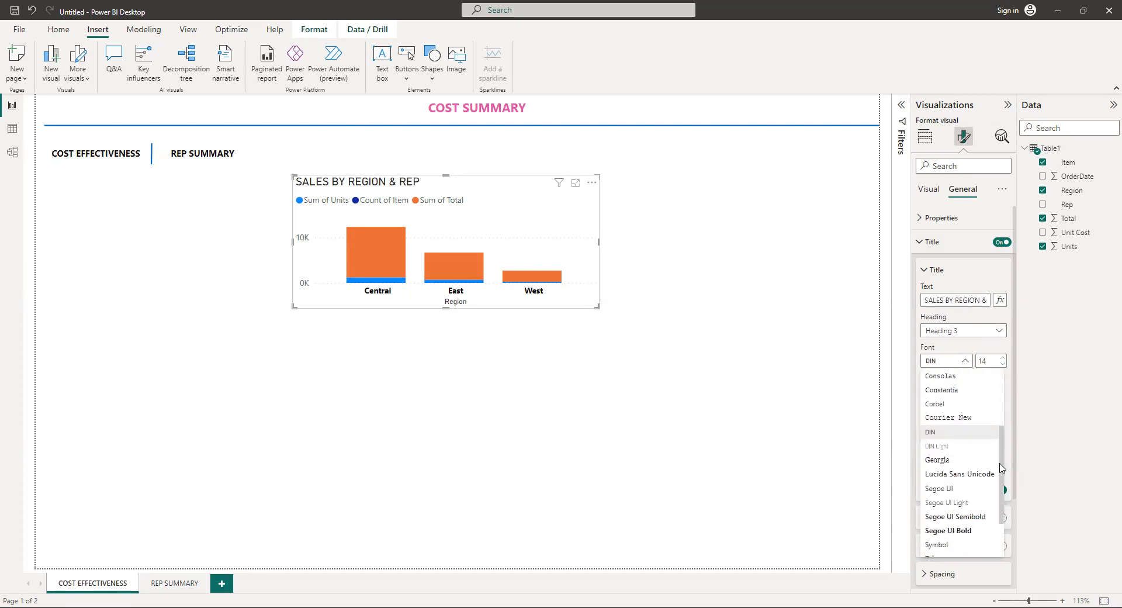
click(960, 525)
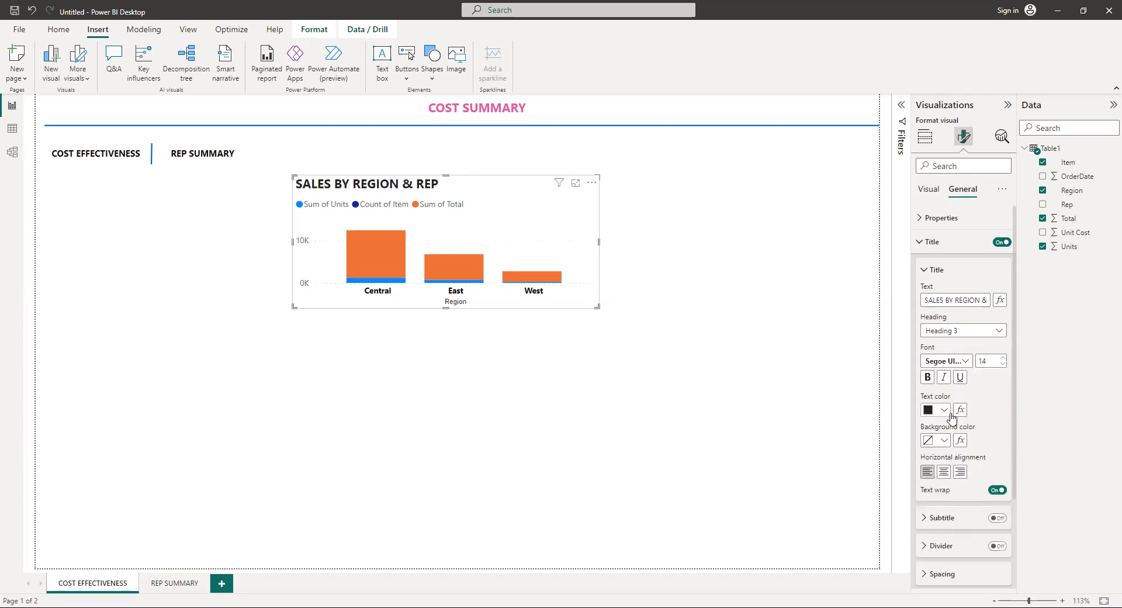
click(946, 475)
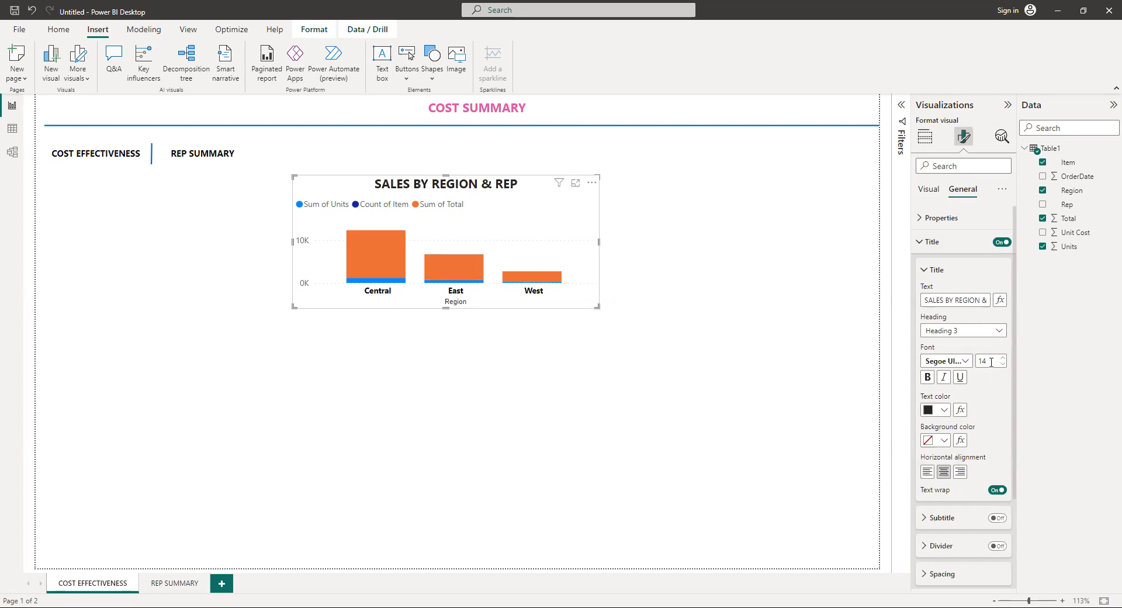
text(10)
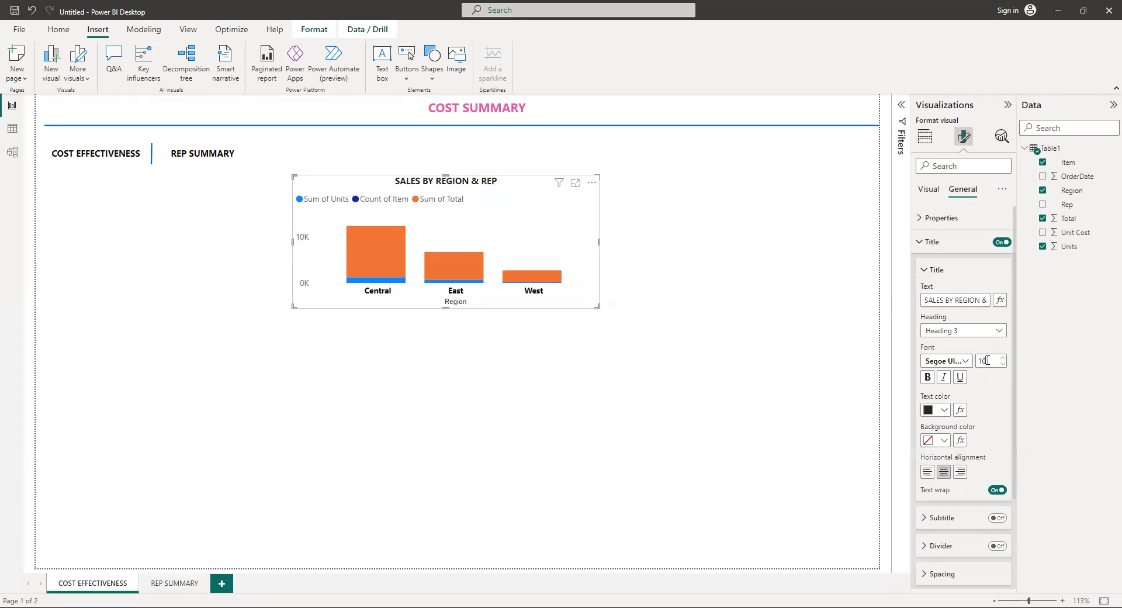
click(922, 244)
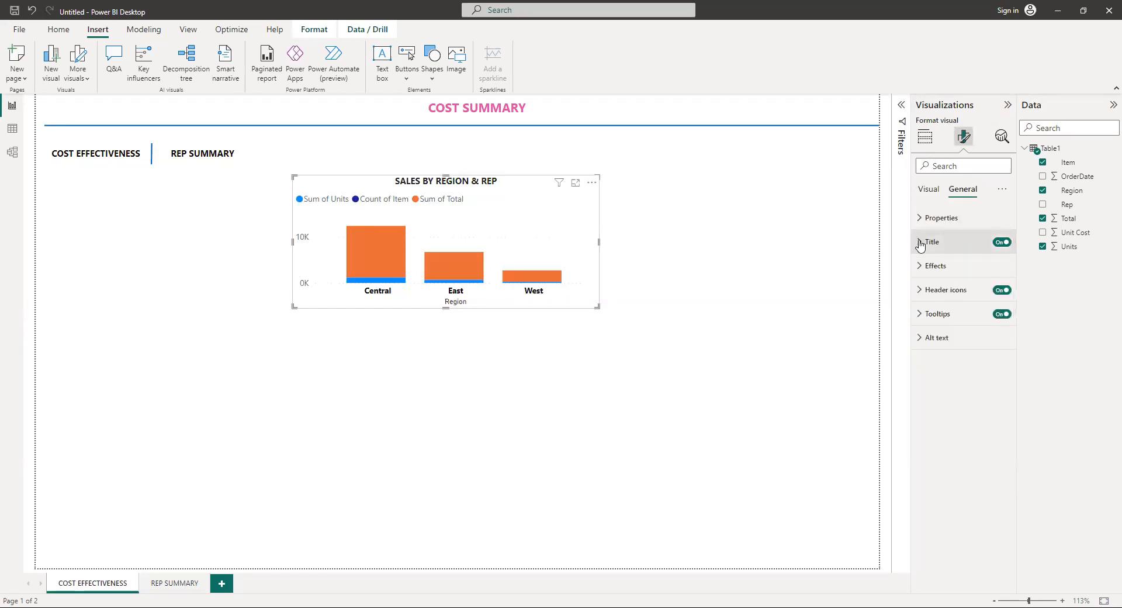
Add a pie chart below the column chart with Region as the legend and Total as the values, and widen it
click(710, 298)
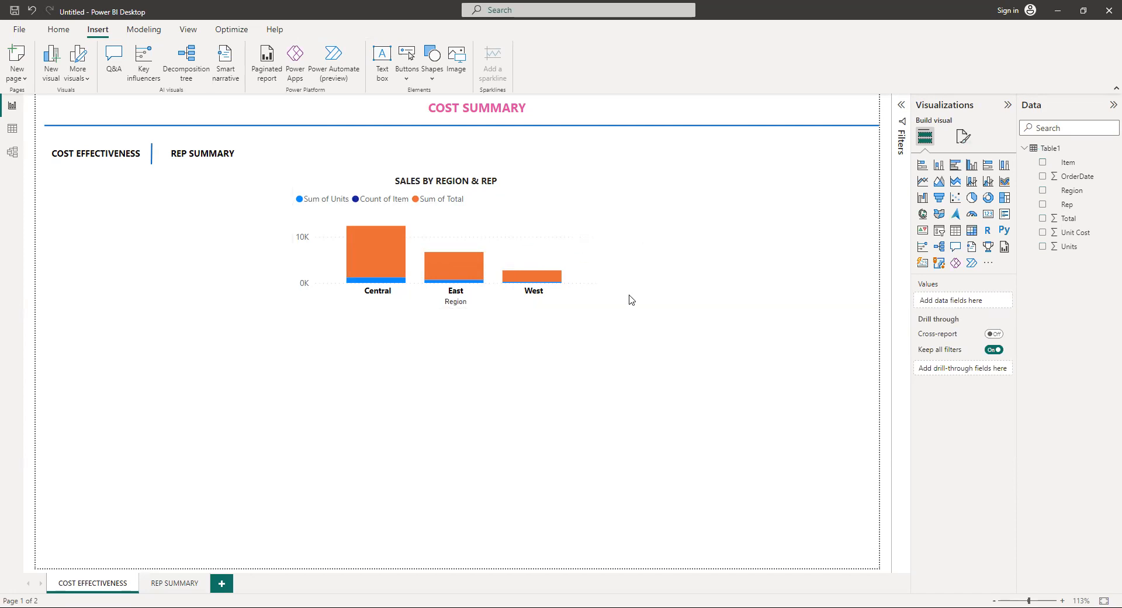
click(971, 199)
drag(122, 427, 434, 432)
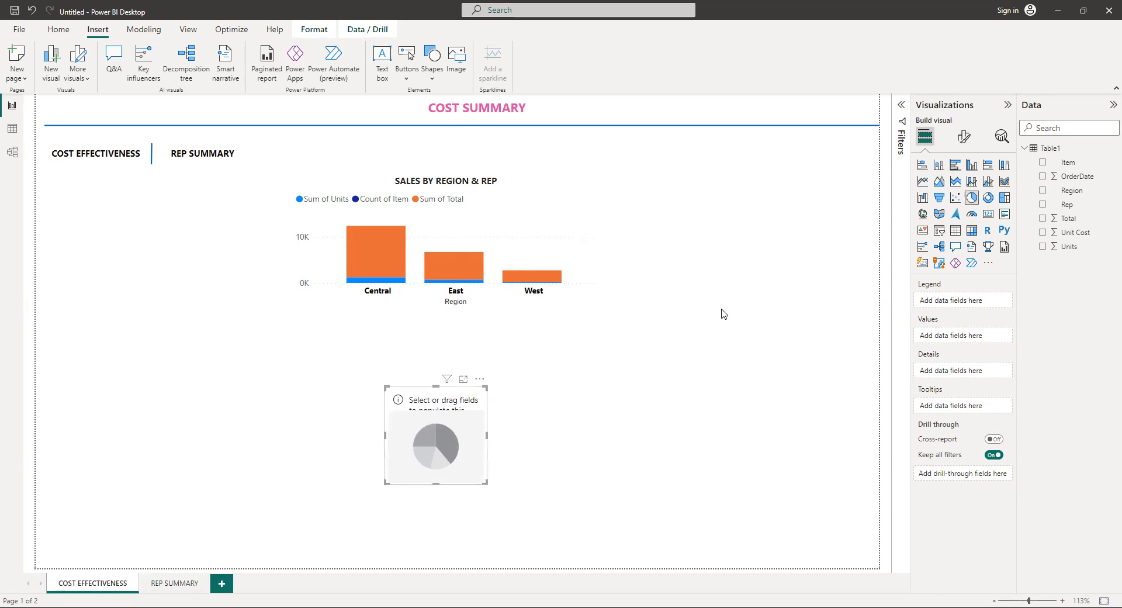
click(1044, 192)
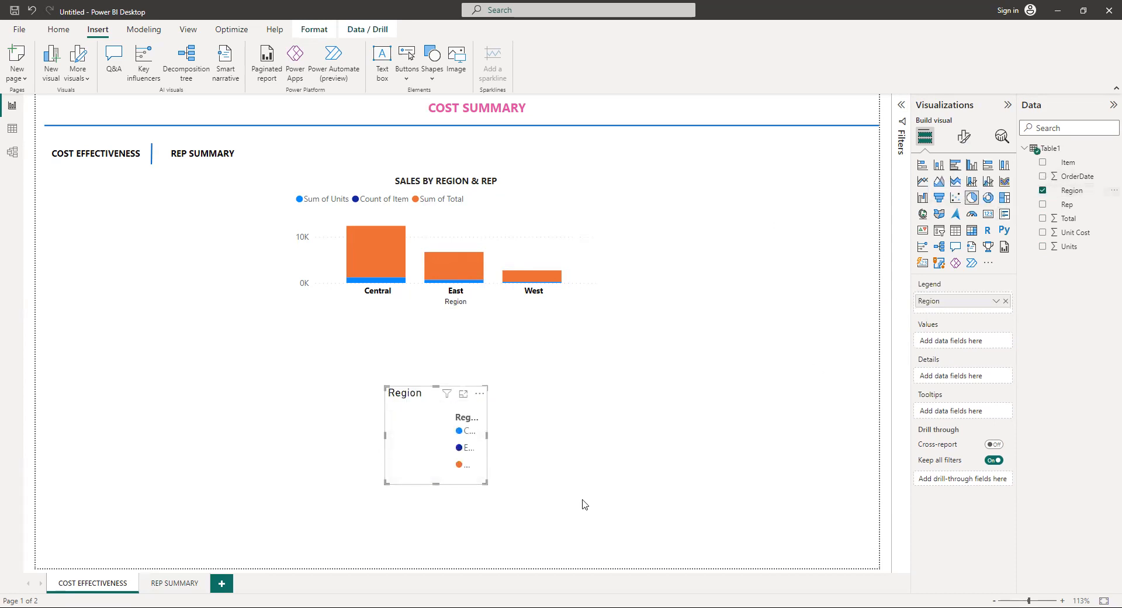
drag(487, 435, 554, 440)
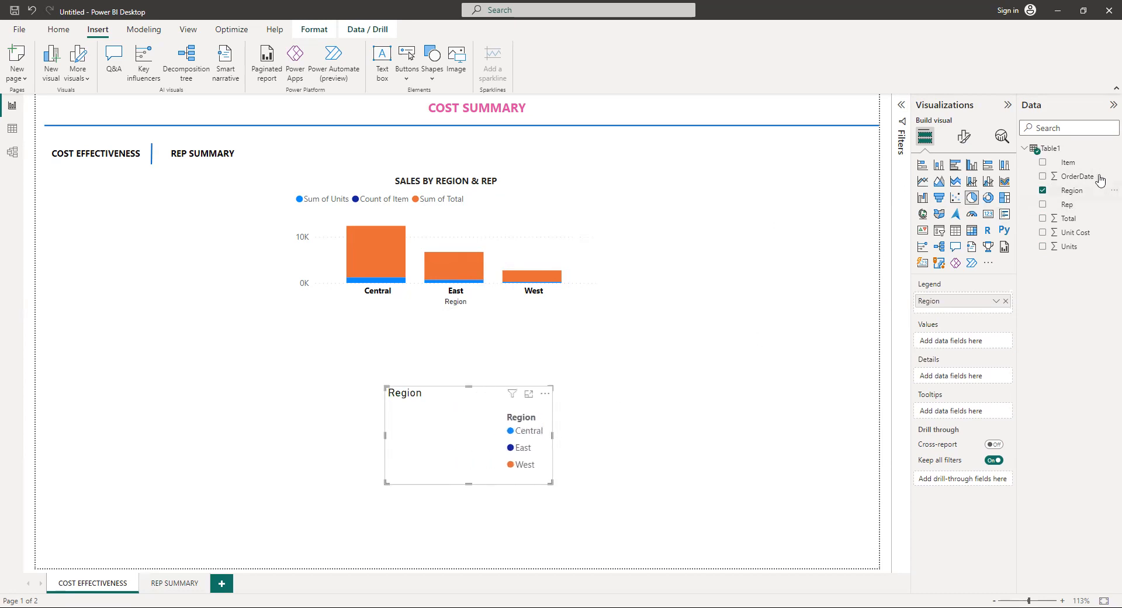
click(1044, 220)
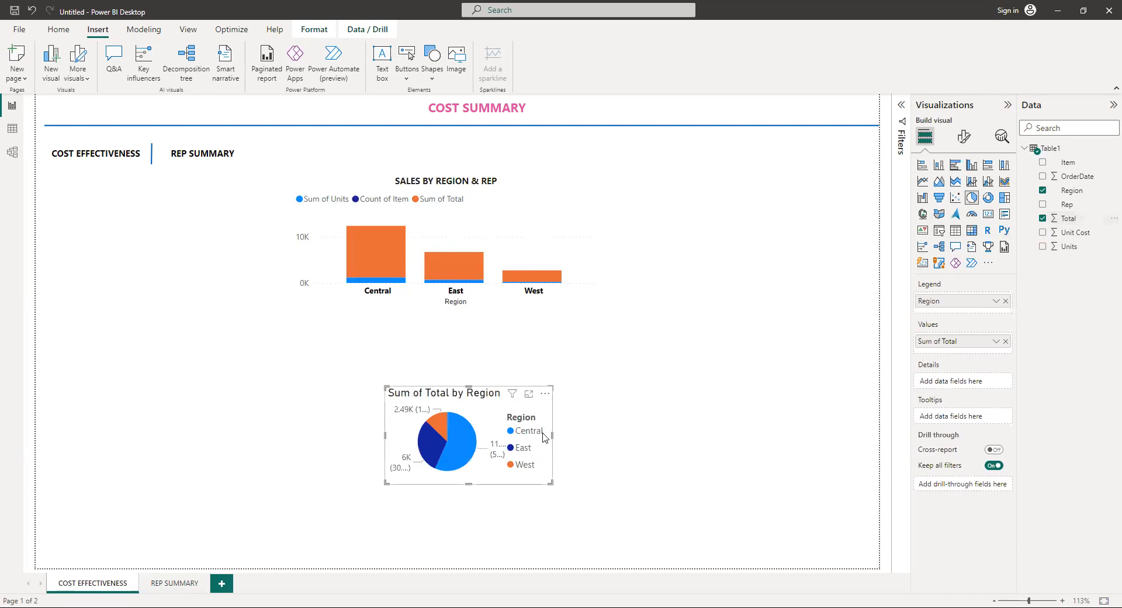
Enlarge the pie chart in width and height and center it roughly beneath the column chart
drag(552, 436, 591, 439)
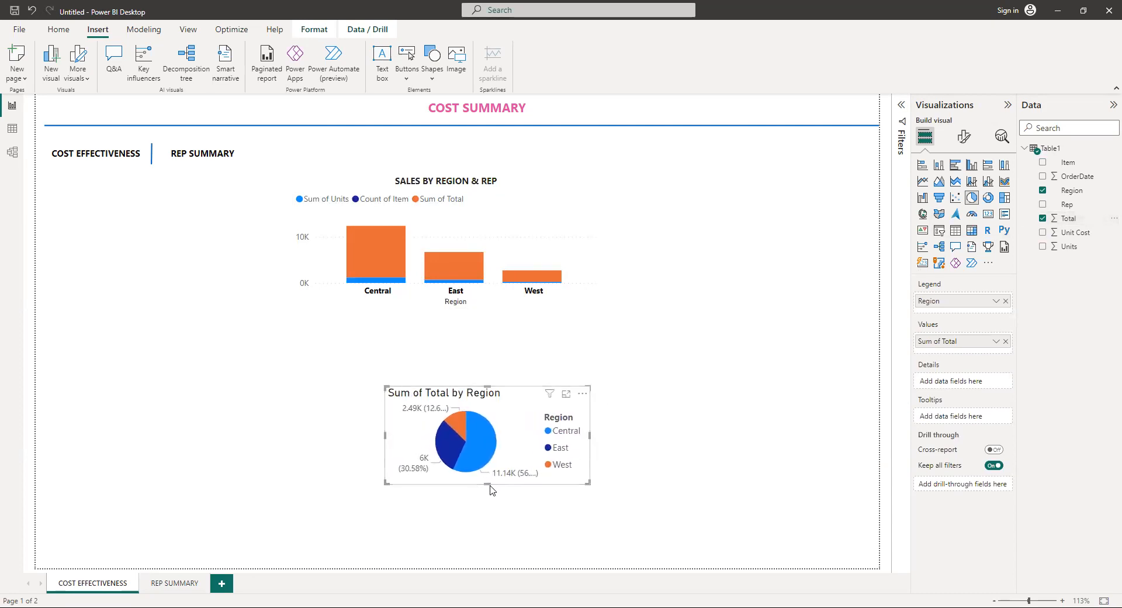
drag(489, 484, 486, 511)
drag(507, 425, 450, 412)
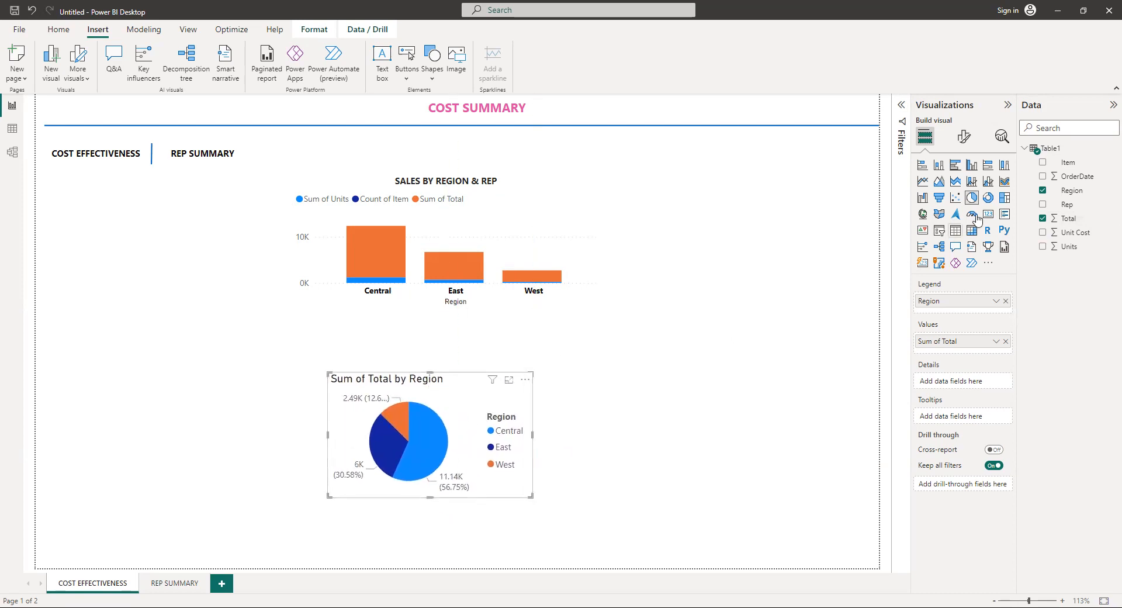
Try Unit Cost and Units in place of Total as the pie chart's values
click(1043, 218)
click(1044, 233)
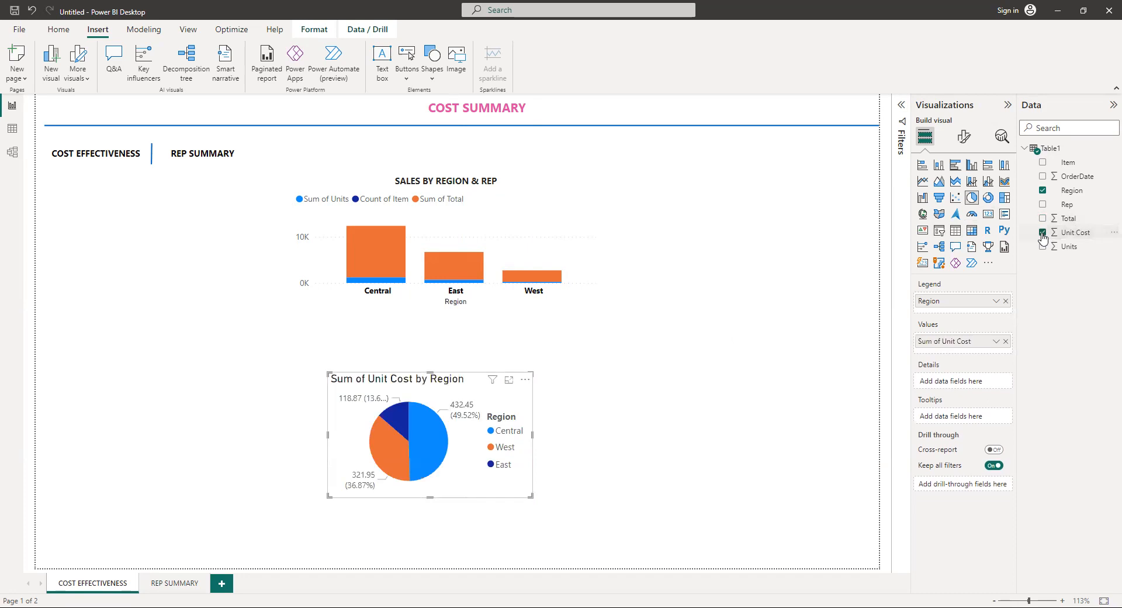
click(1043, 233)
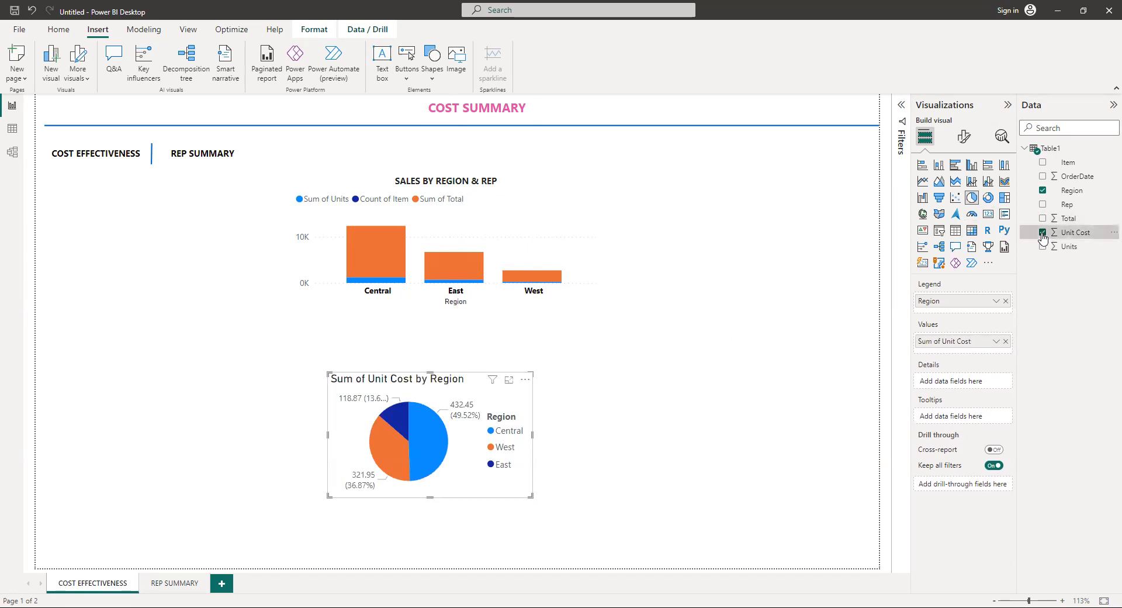
click(1044, 247)
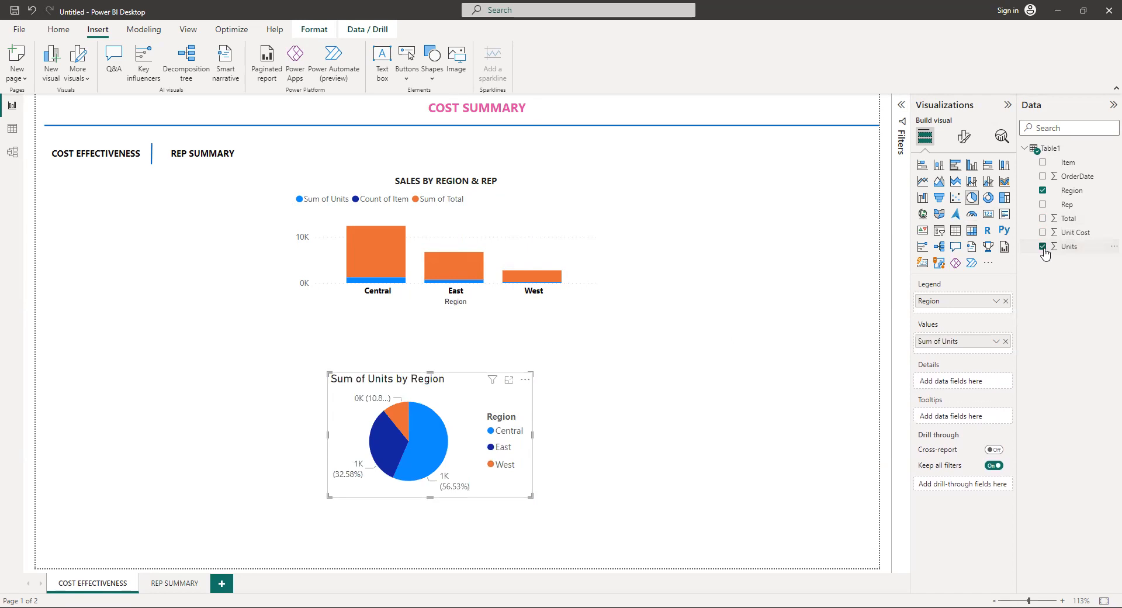
click(1043, 247)
Add Item as the pie chart's details and Total as its values, and inspect the slices
click(1043, 162)
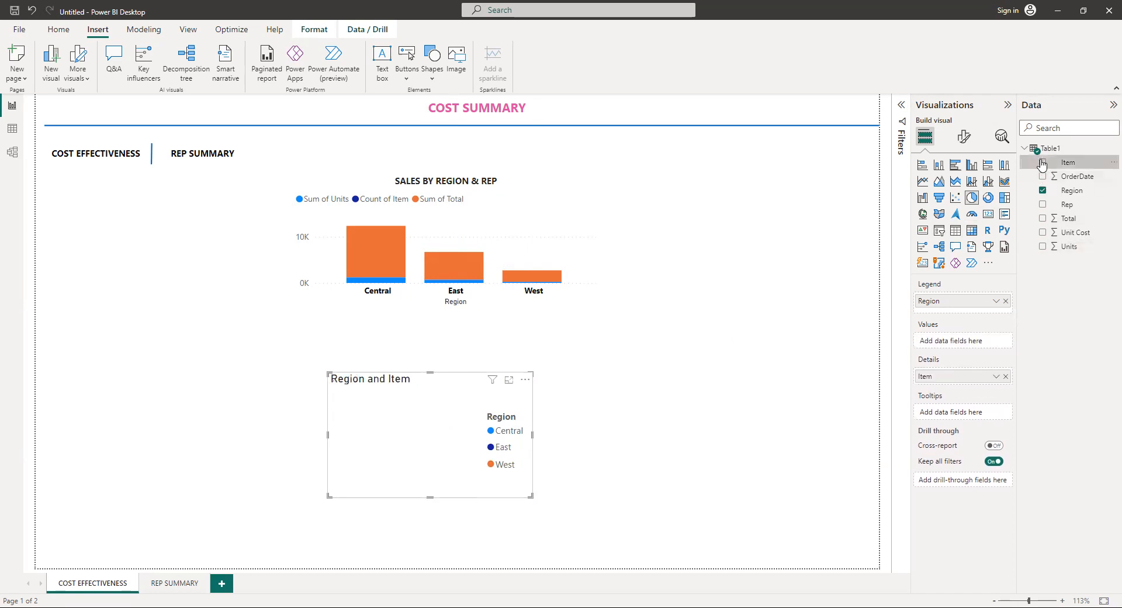
click(1044, 219)
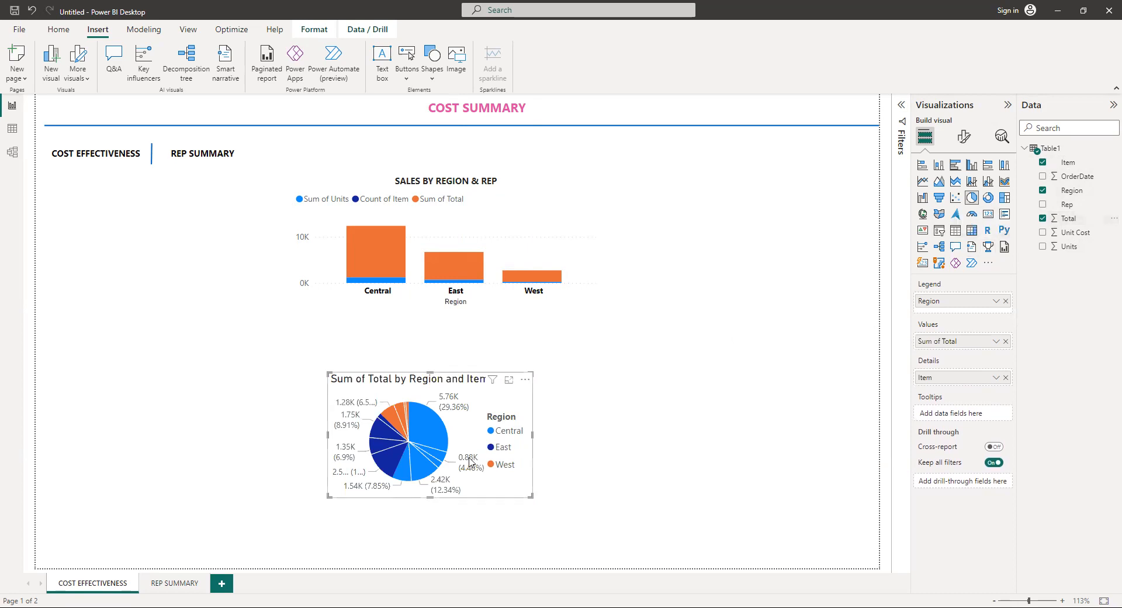
mouse_move(428, 436)
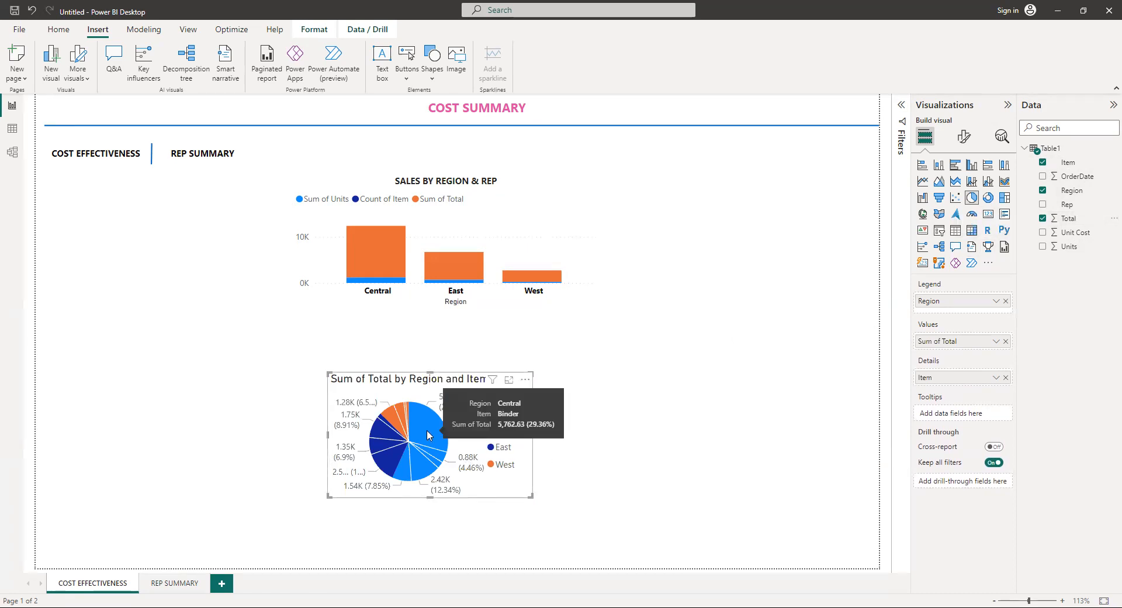
mouse_move(402, 482)
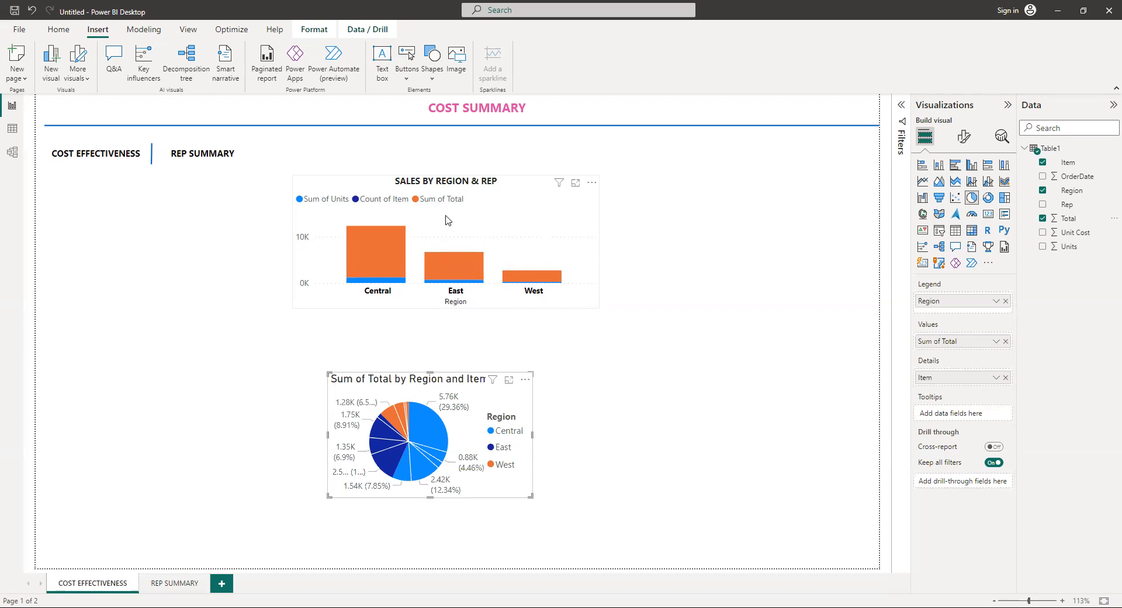
Turn on data labels for the SALES BY REGION & REP column chart
click(448, 220)
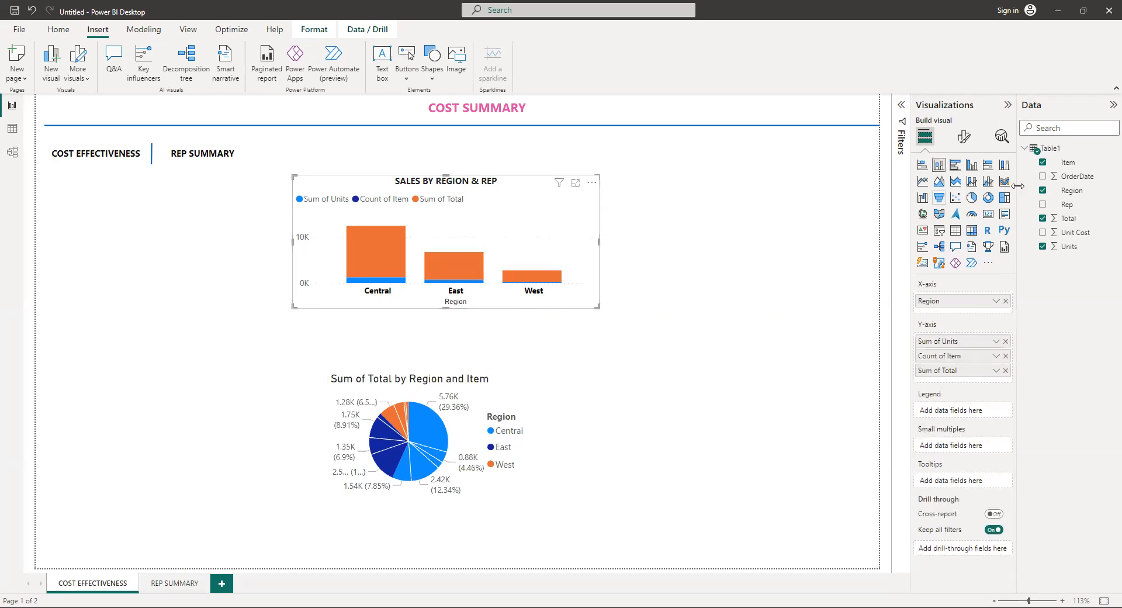
click(966, 137)
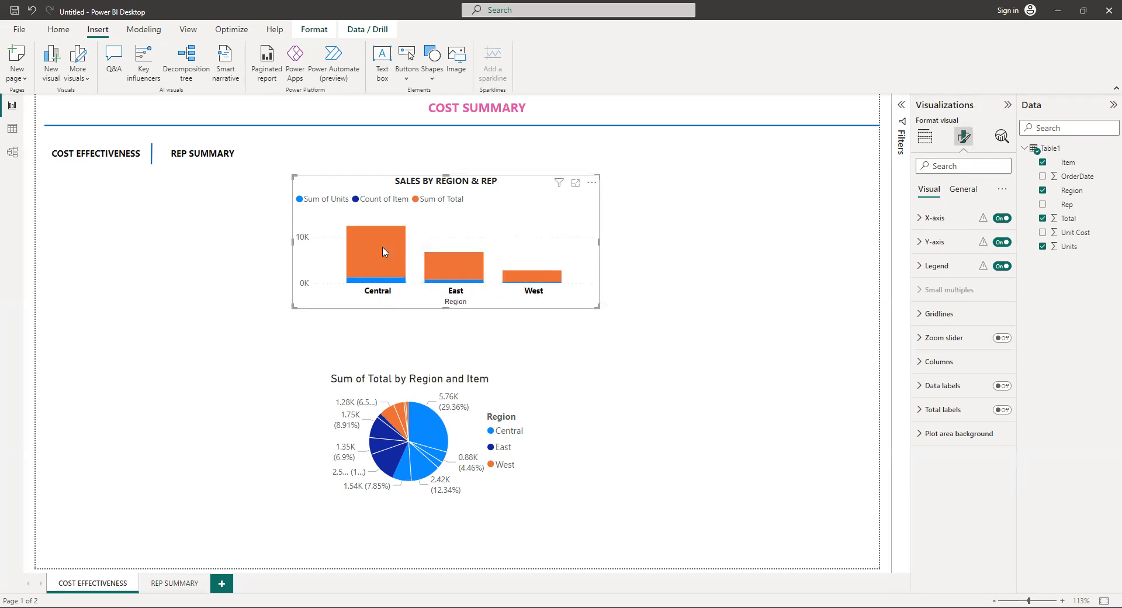
mouse_move(534, 277)
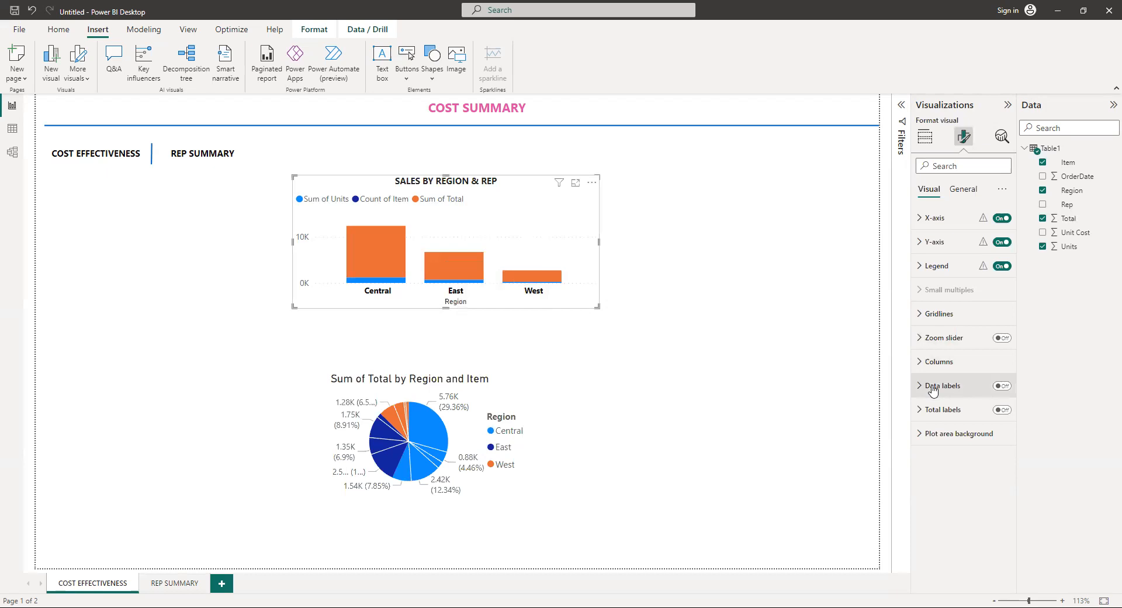
click(1003, 386)
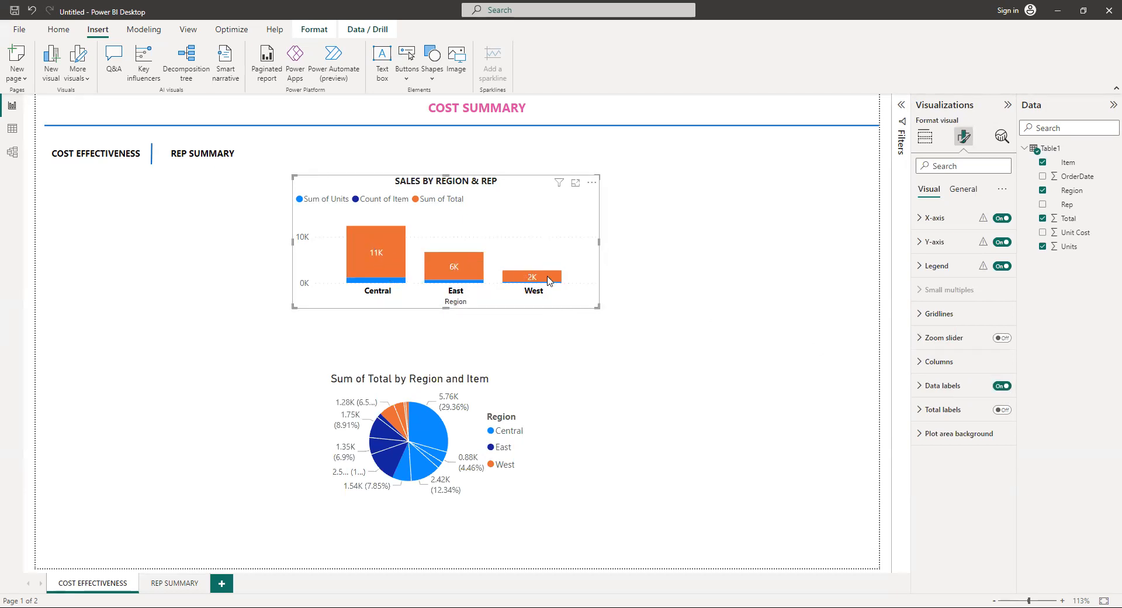
mouse_move(543, 280)
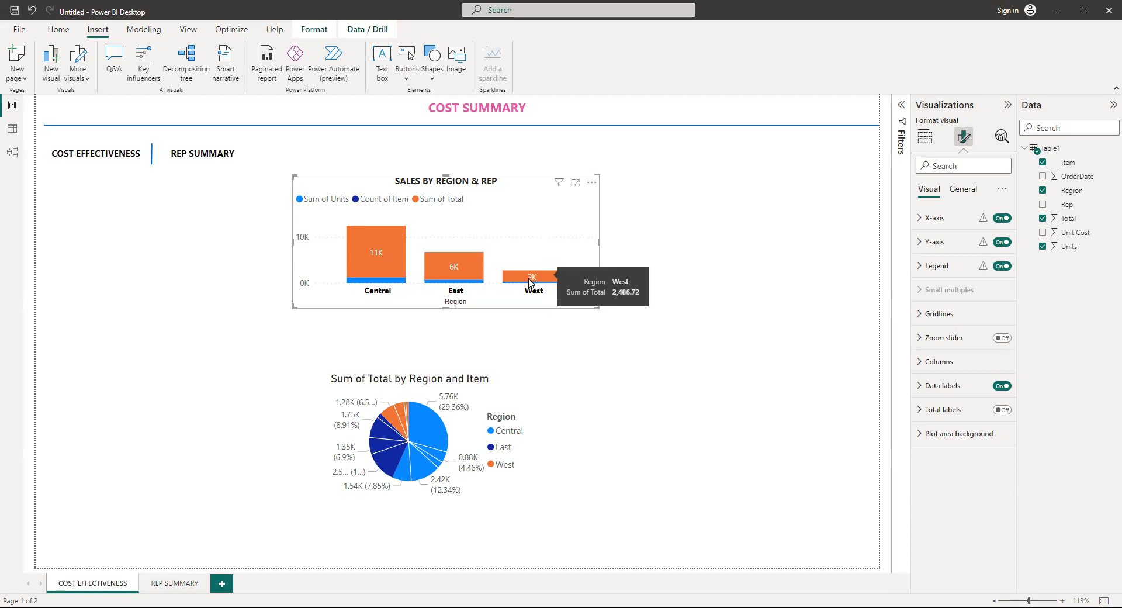
Copy the pie chart to the REP SUMMARY page and place the copy just below the navigation buttons
click(413, 381)
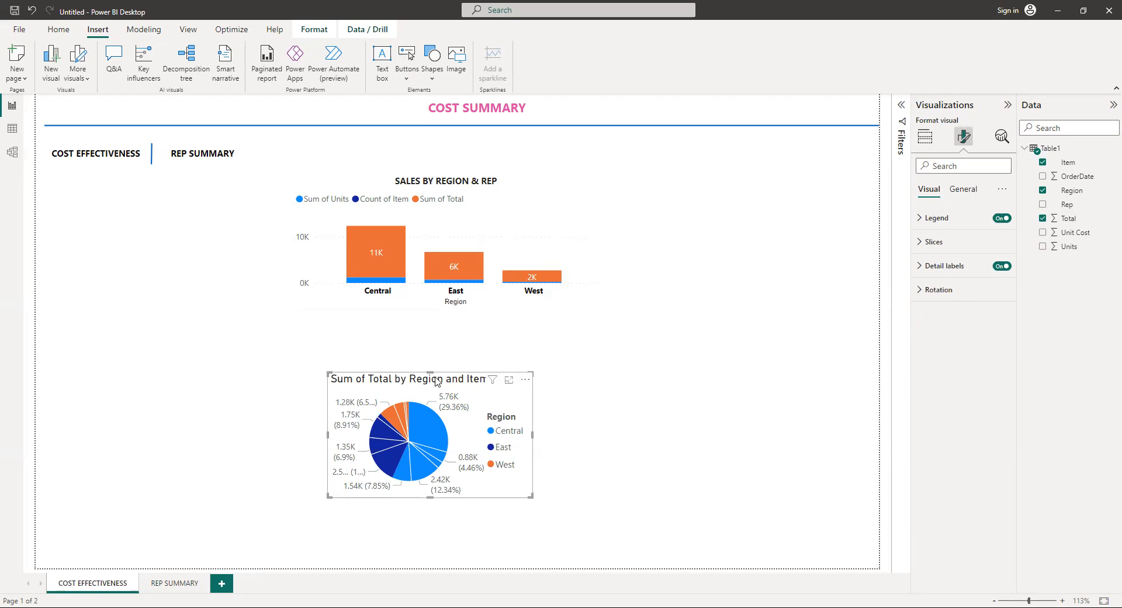
click(161, 584)
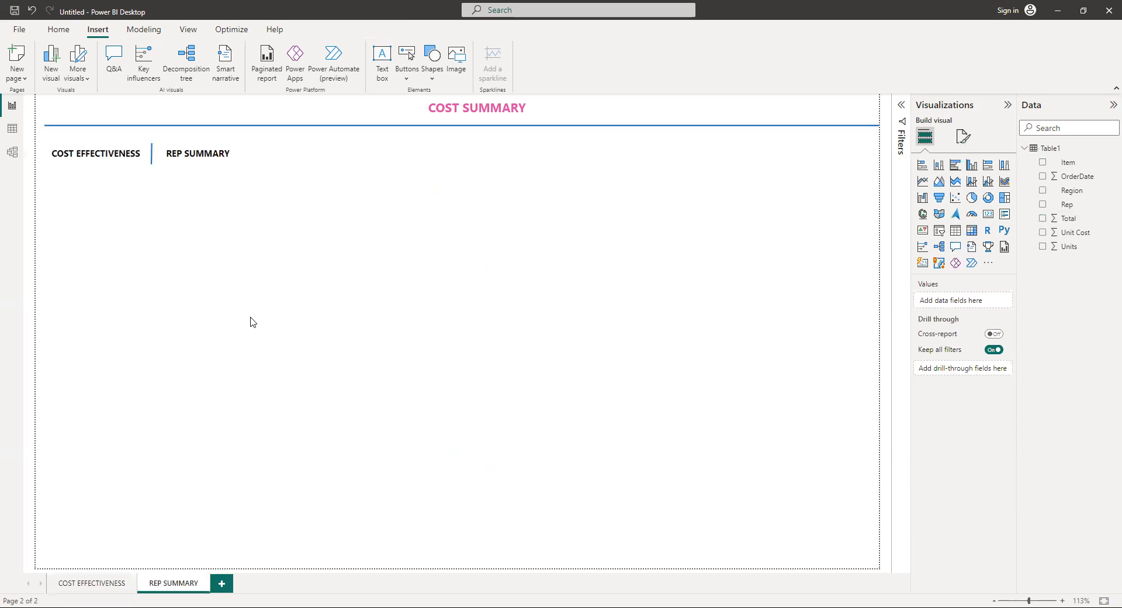
key(ctrl+v)
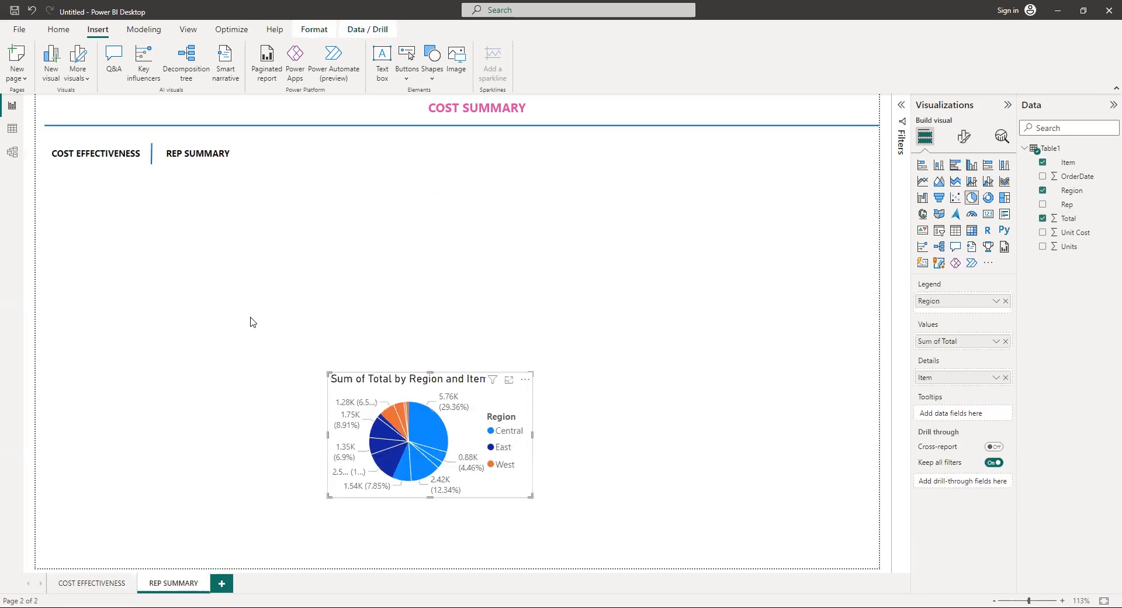
drag(423, 393, 402, 248)
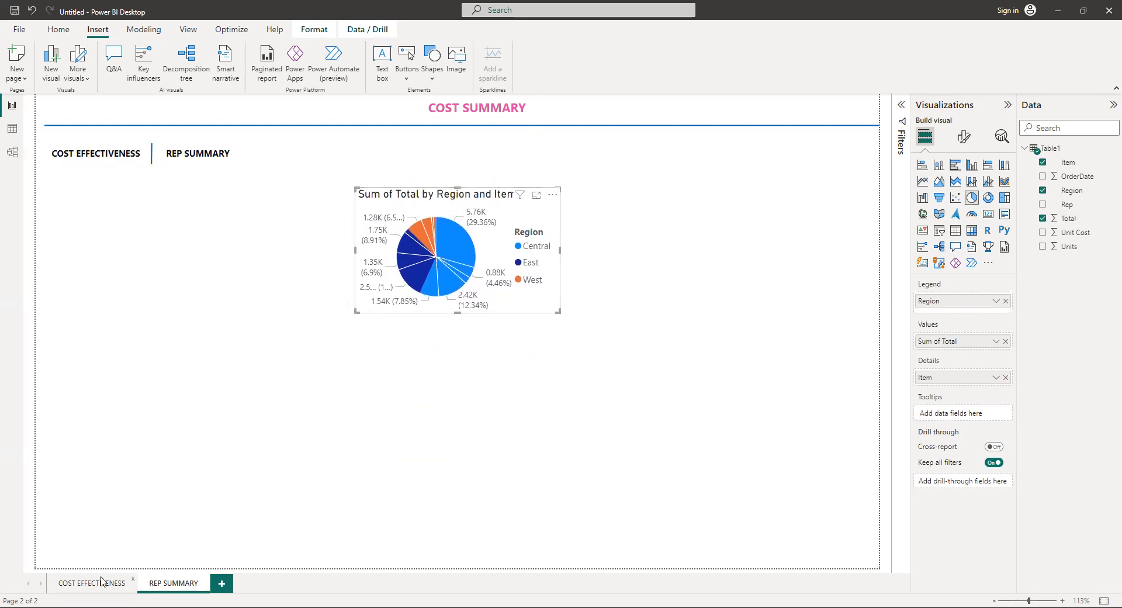
Remove the original pie chart from the COST EFFECTIVENESS page and test the REP SUMMARY navigation button
click(97, 582)
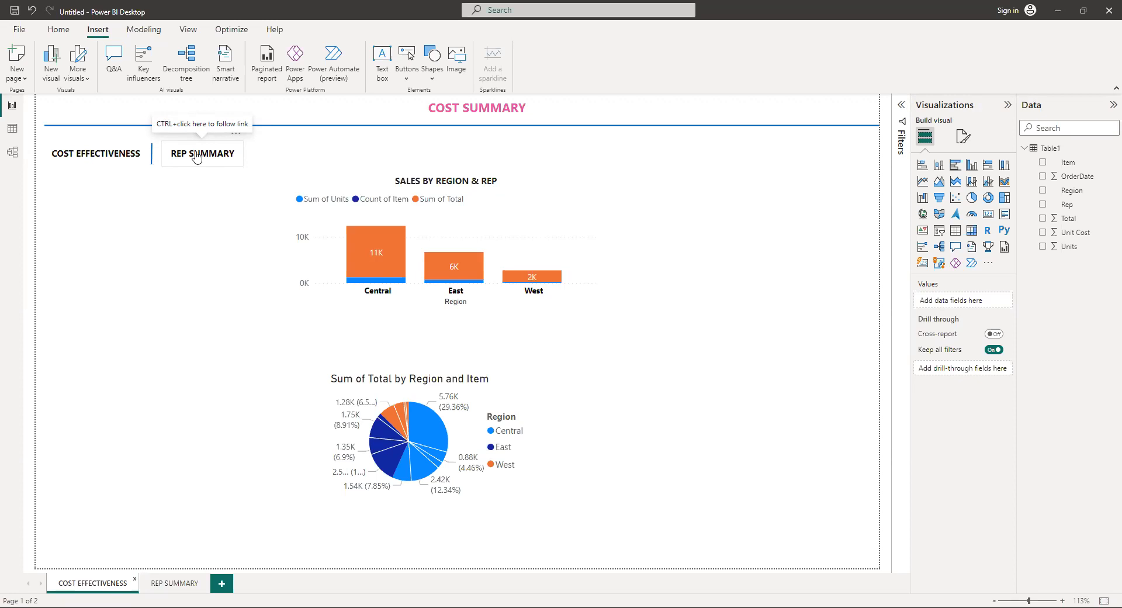
click(486, 377)
click(527, 380)
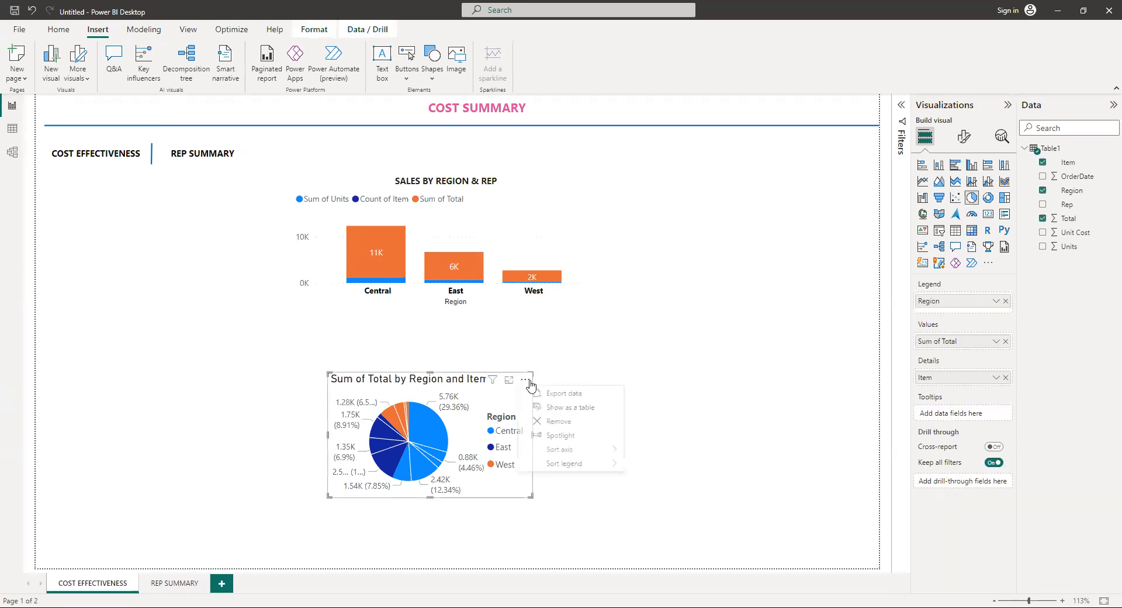
click(560, 423)
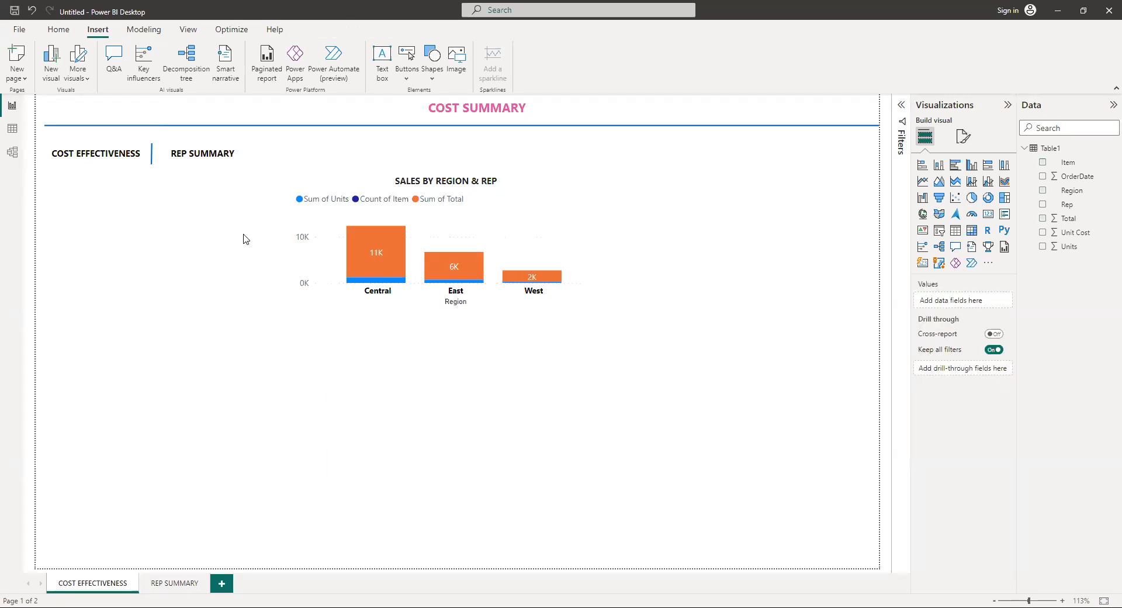
ctrl+click(218, 164)
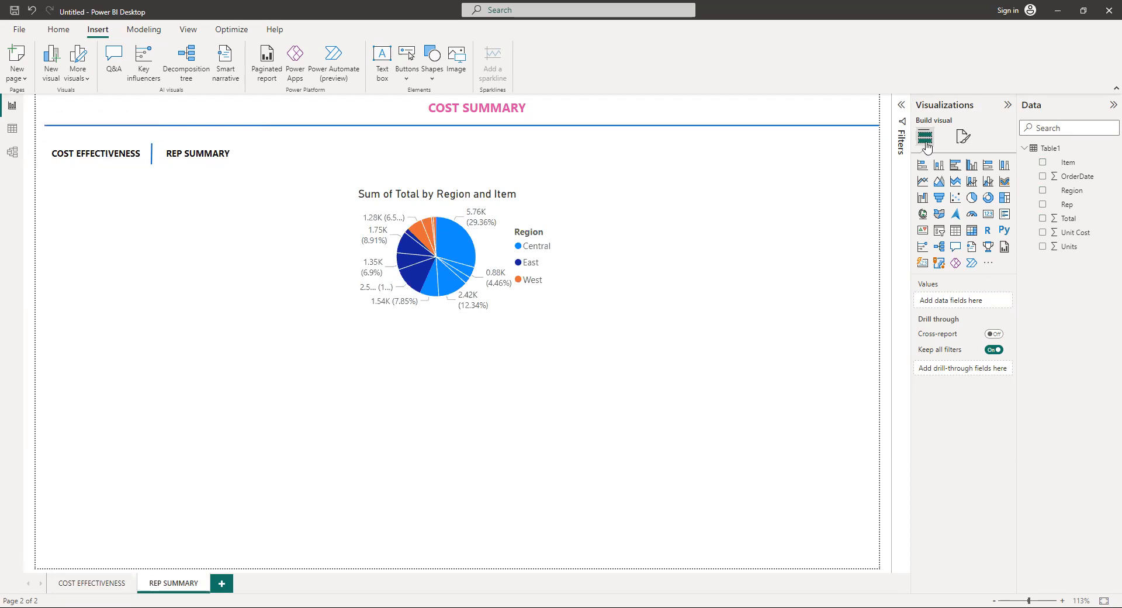
Add Region, Item and Rep as page-level filters on the COST EFFECTIVENESS page
click(96, 582)
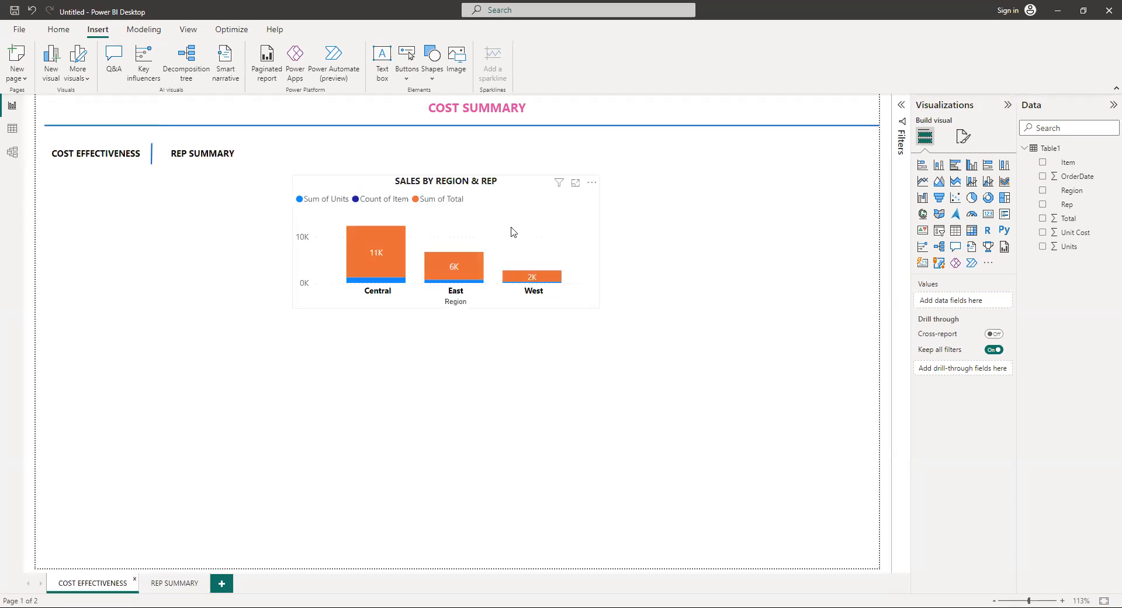
click(905, 142)
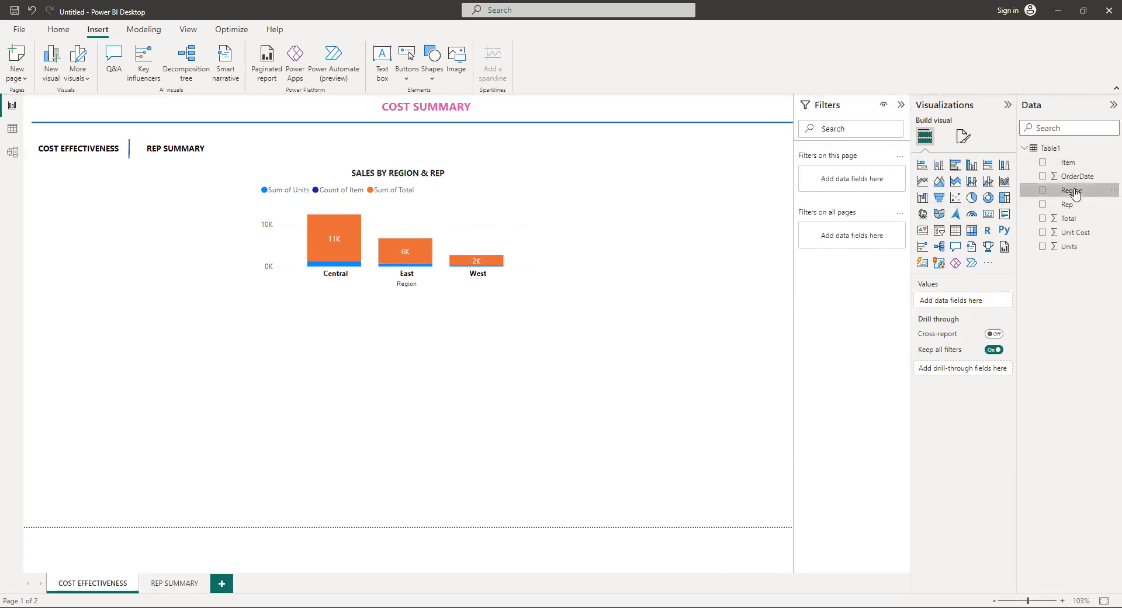
drag(1074, 193, 857, 181)
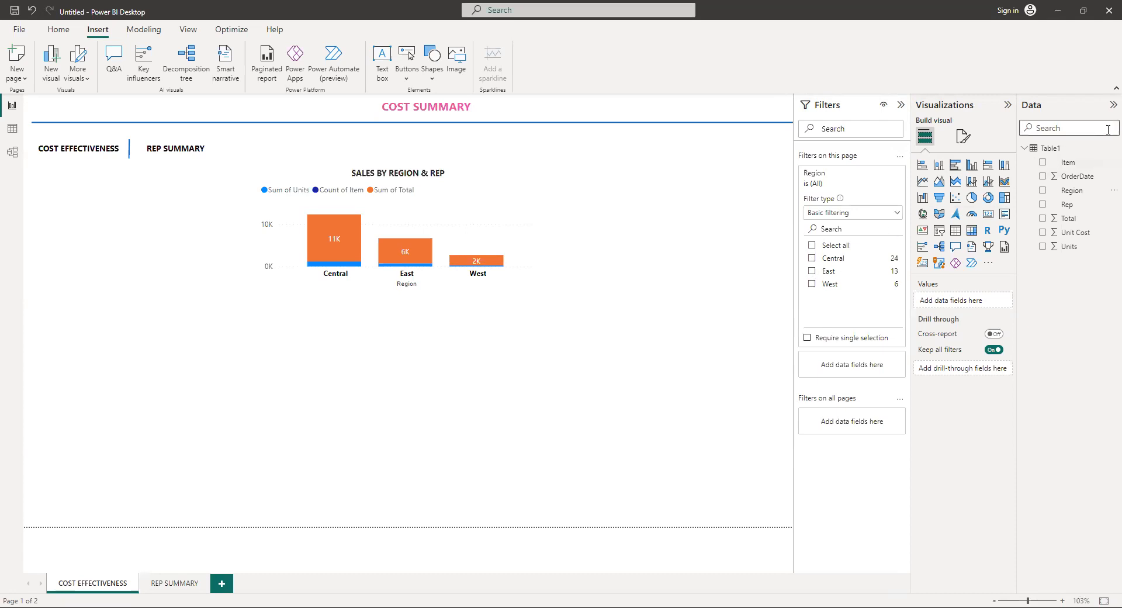
mouse_move(1075, 168)
mouse_down()
mouse_move(910, 299)
mouse_move(861, 367)
mouse_up()
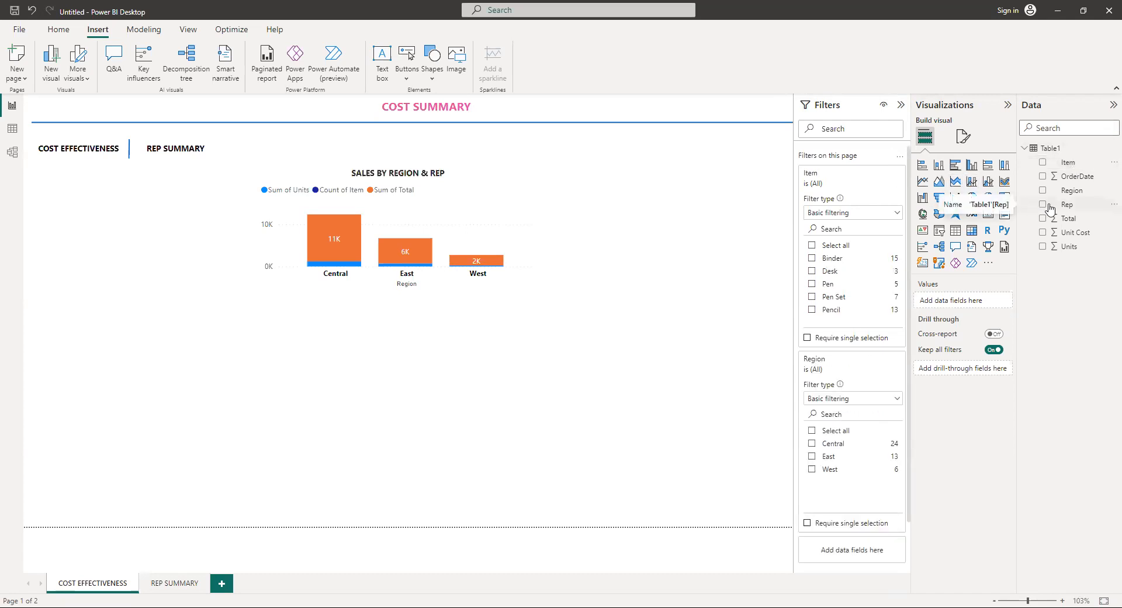
drag(1063, 205, 846, 261)
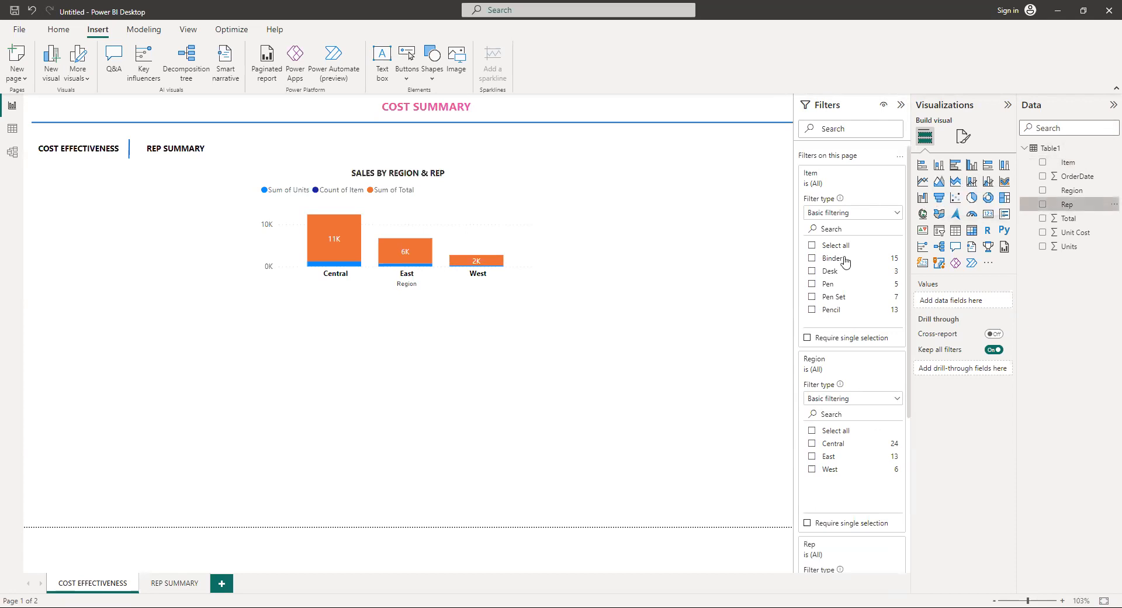
Collapse the Item and Region filter cards and filter the page to the third rep in the Rep list
click(874, 187)
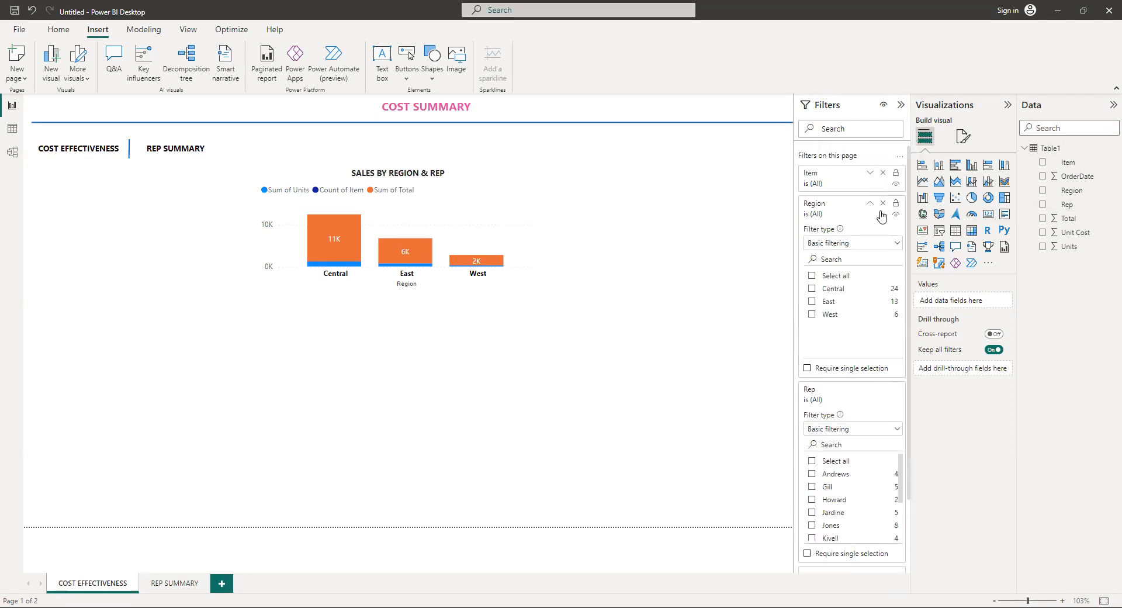
click(872, 207)
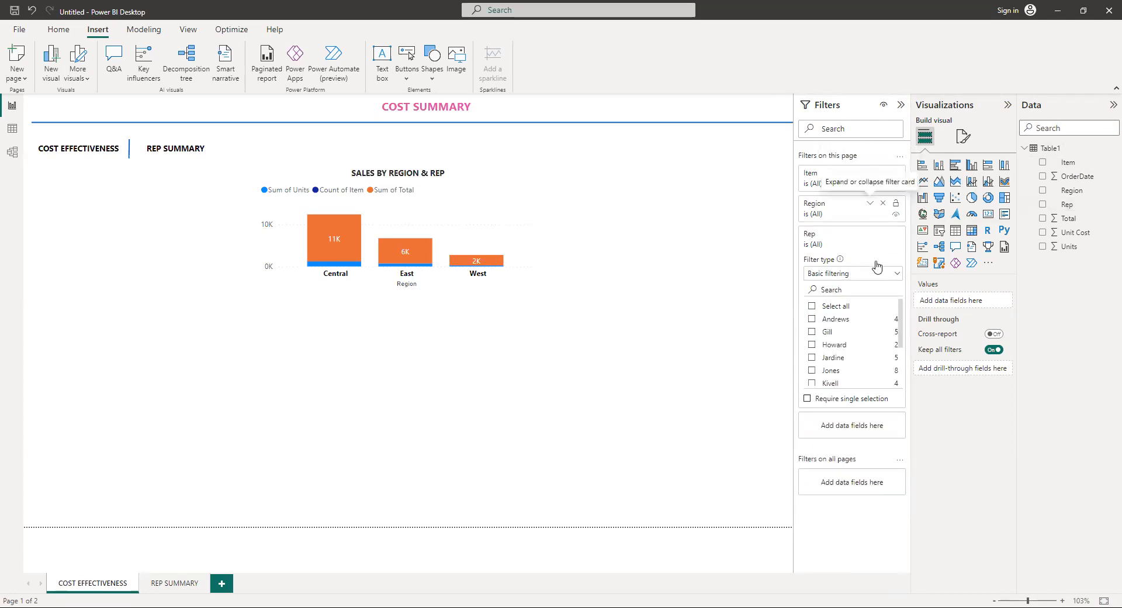
click(813, 345)
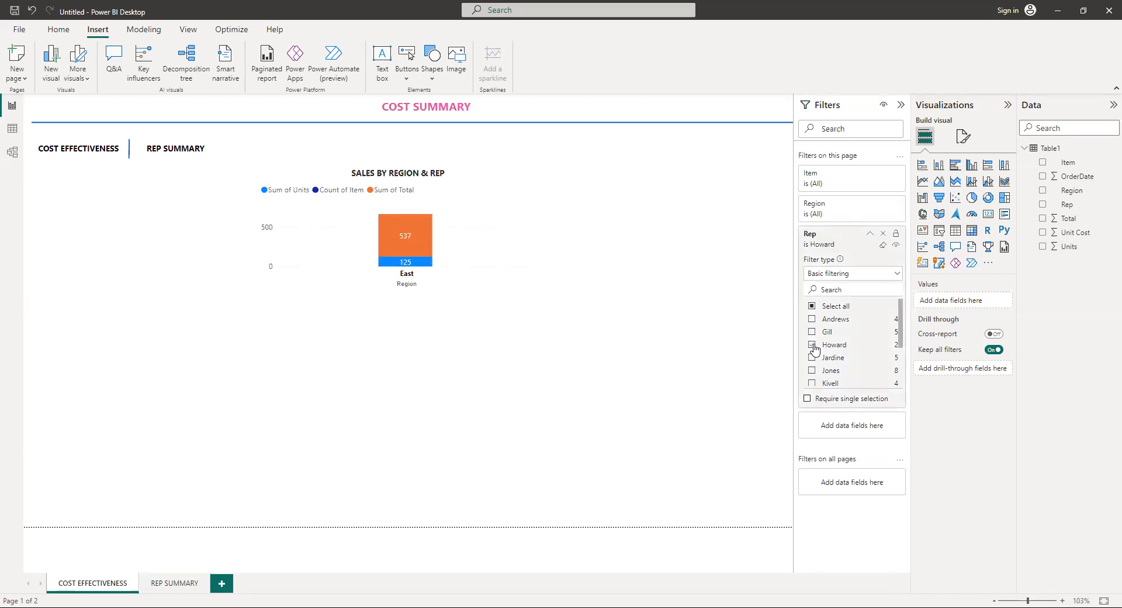
Clear the Rep page filter, expand the Item filter card and filter the page to Desk
click(812, 345)
click(871, 174)
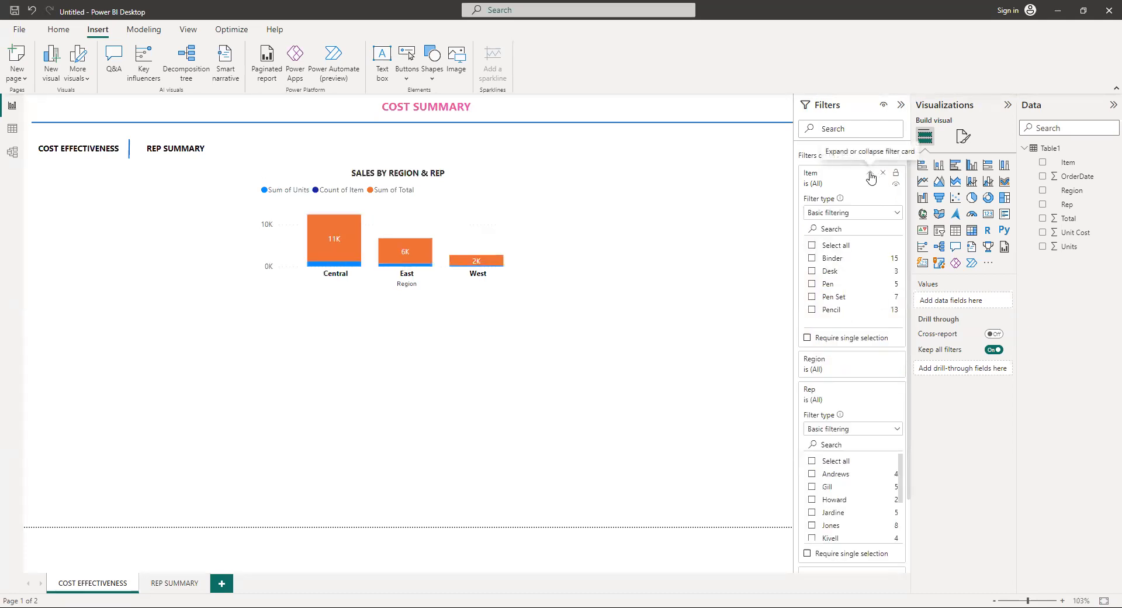
click(813, 272)
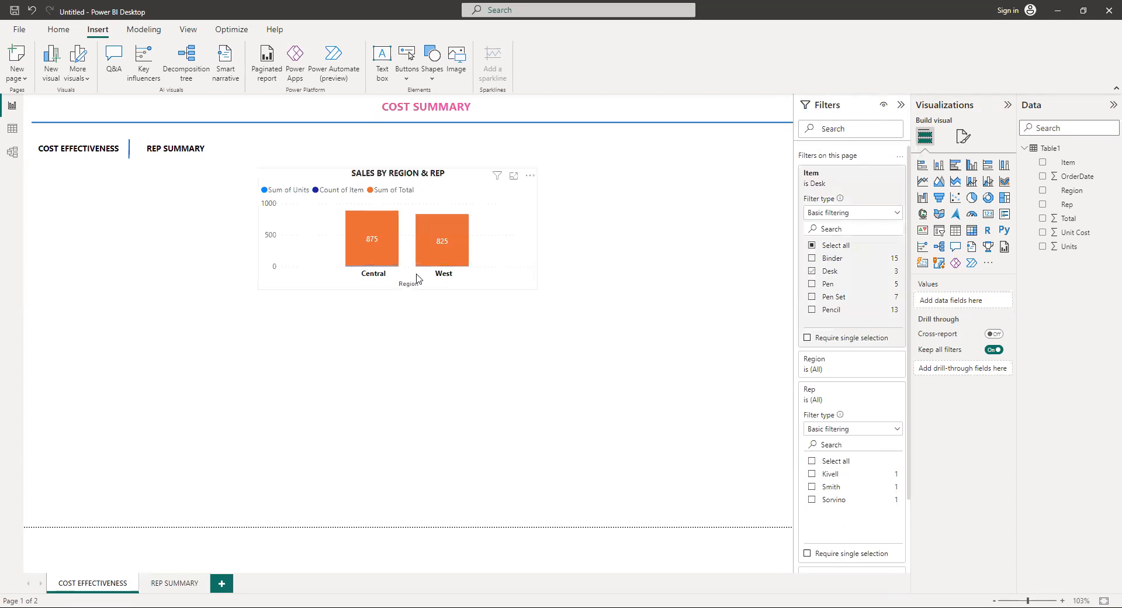
Try filtering the page to the first listed rep, clear that selection and collapse the Rep filter card
click(813, 475)
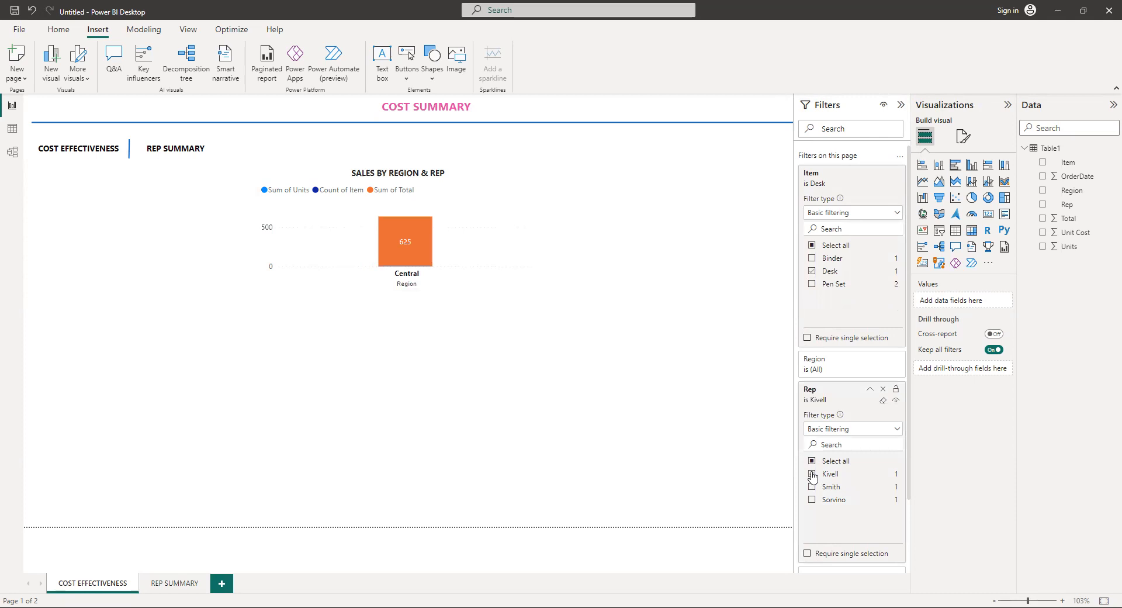
click(813, 475)
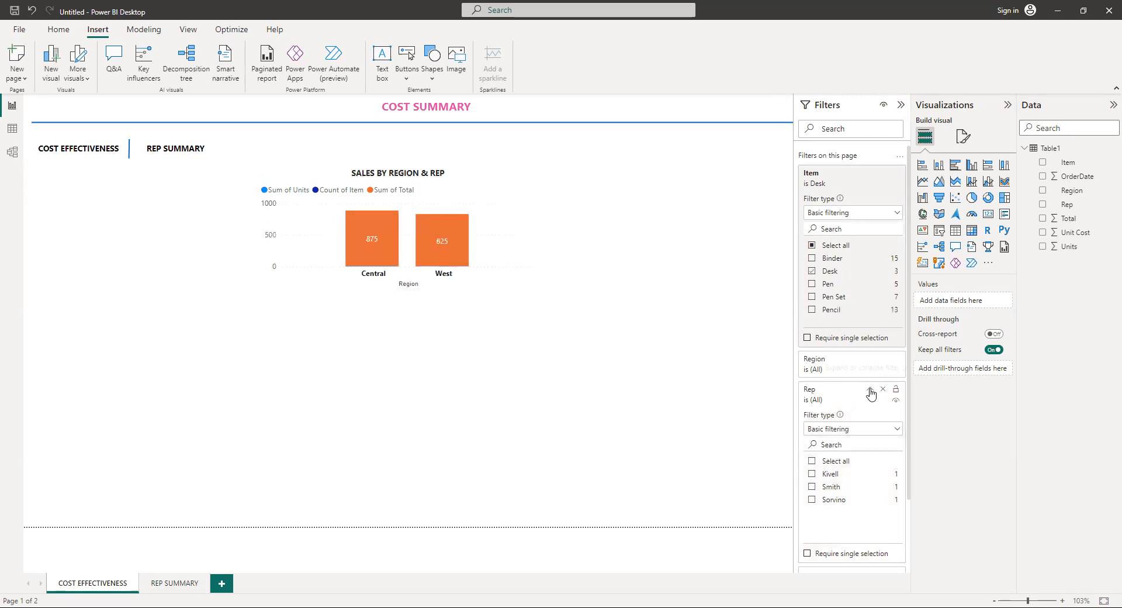
click(871, 390)
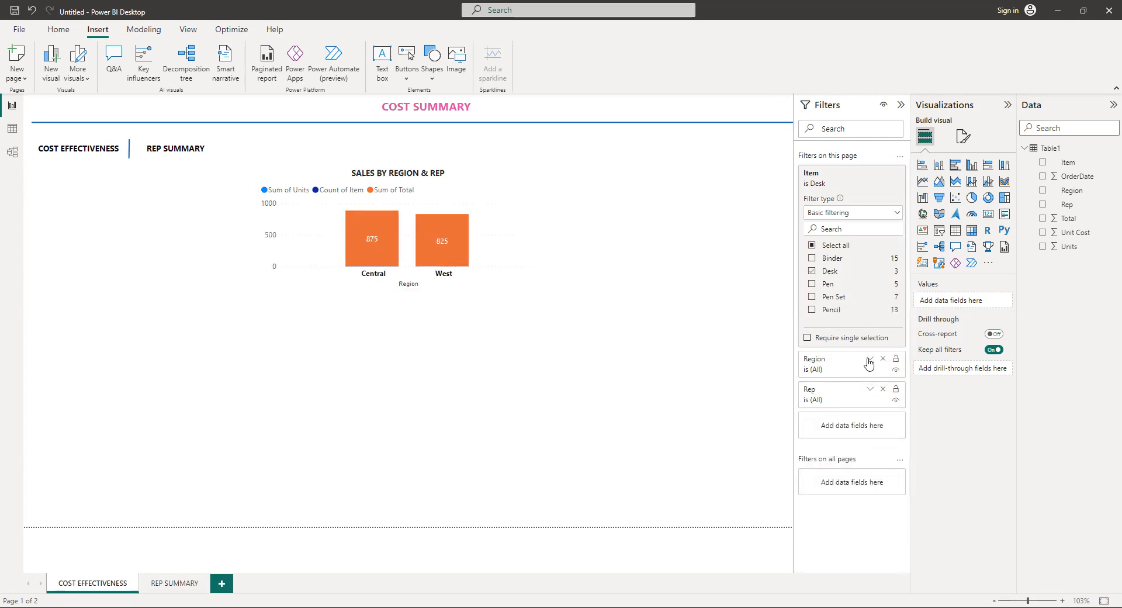
Expand the Region filter card, try filtering the page to West and clear that selection
click(870, 359)
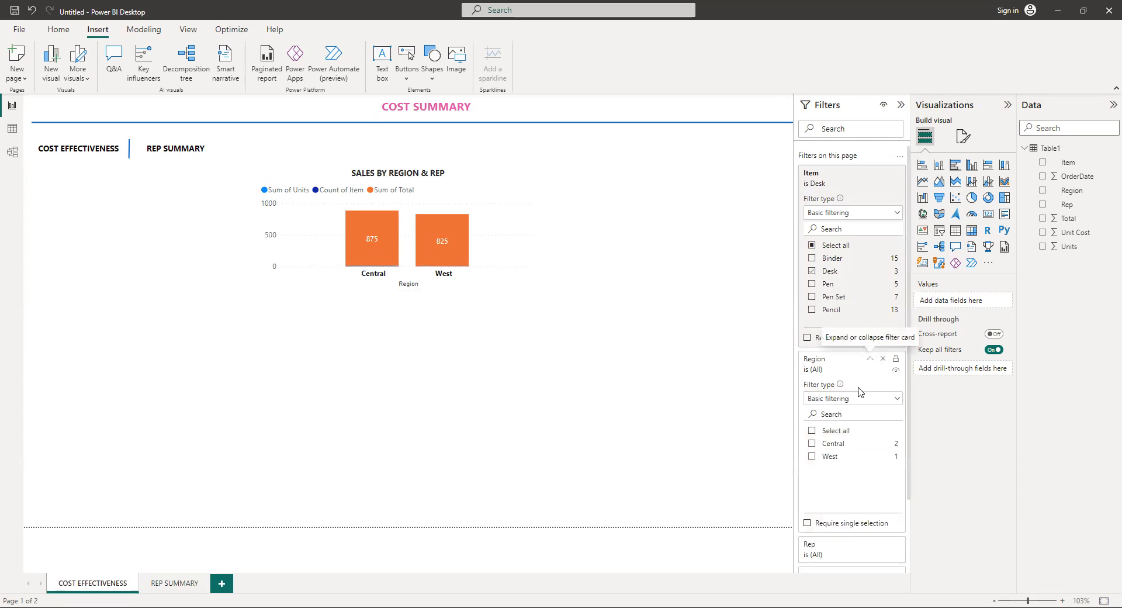
click(812, 457)
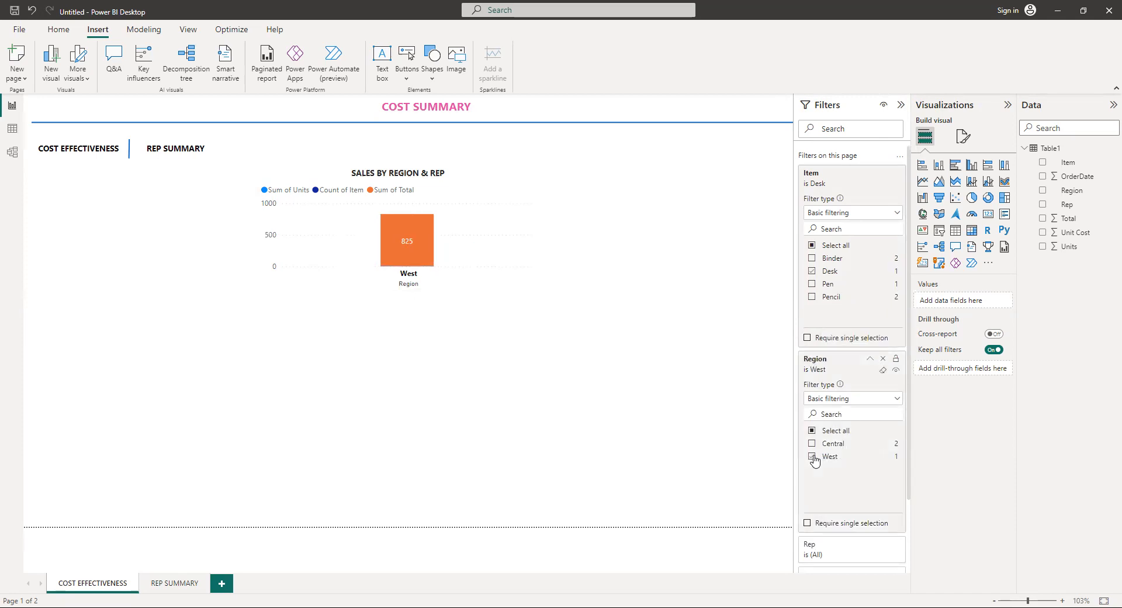
click(812, 456)
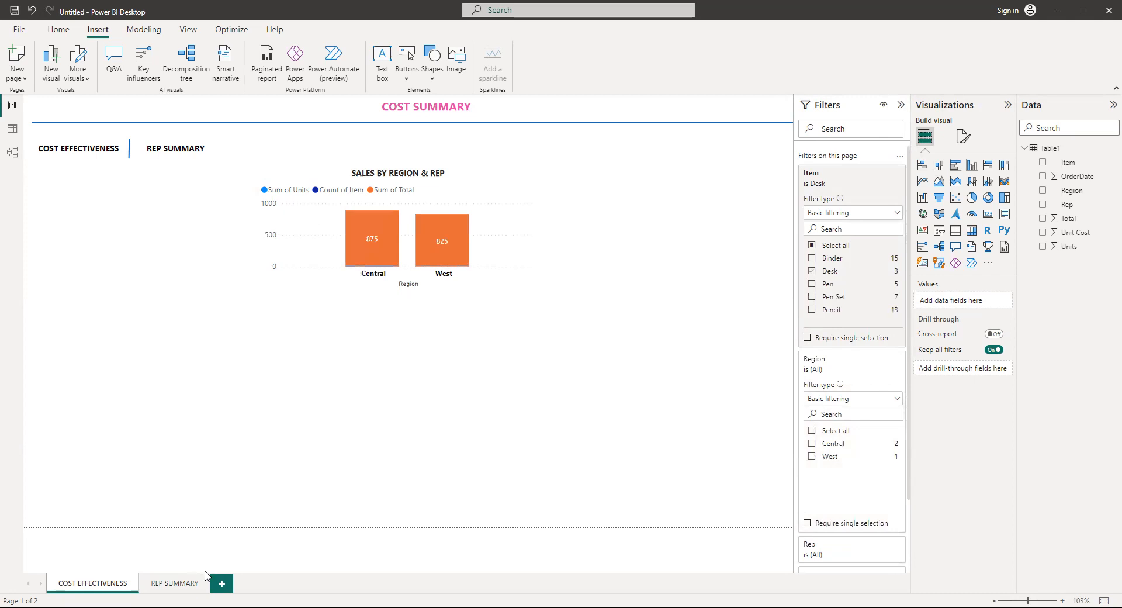
View the REP SUMMARY page's filters, return to COST EFFECTIVENESS and check the filters on the SALES BY REGION & REP chart
click(188, 584)
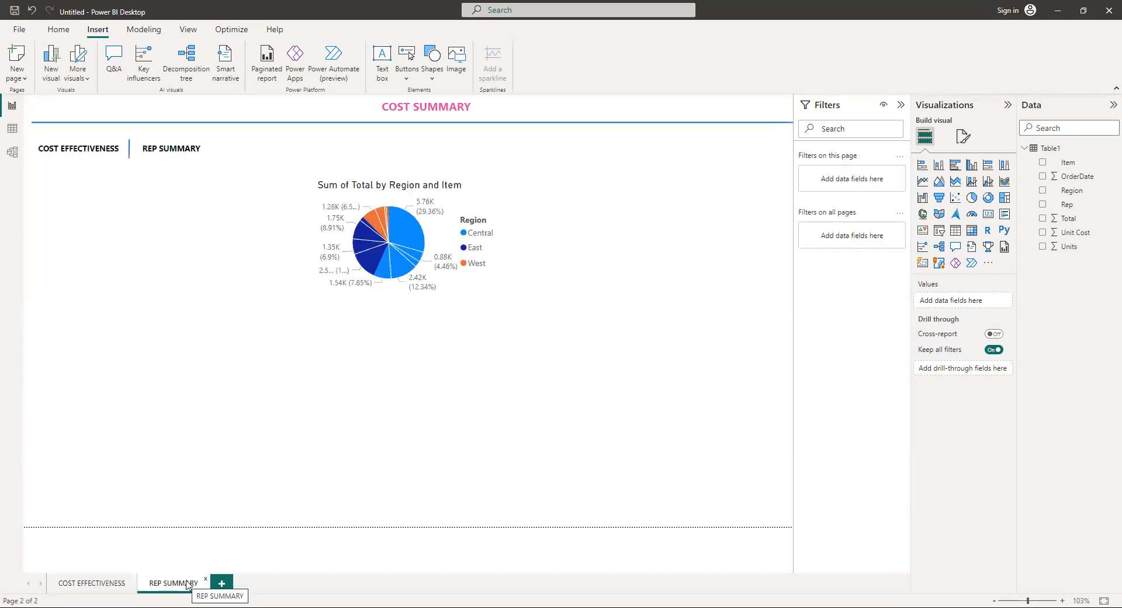
click(97, 584)
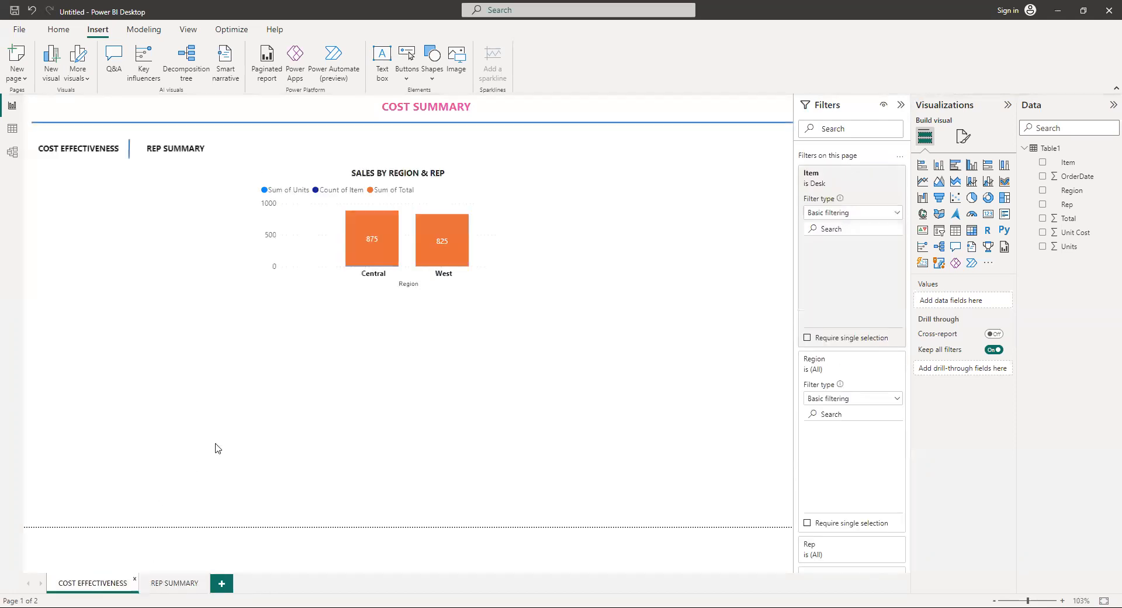
click(417, 204)
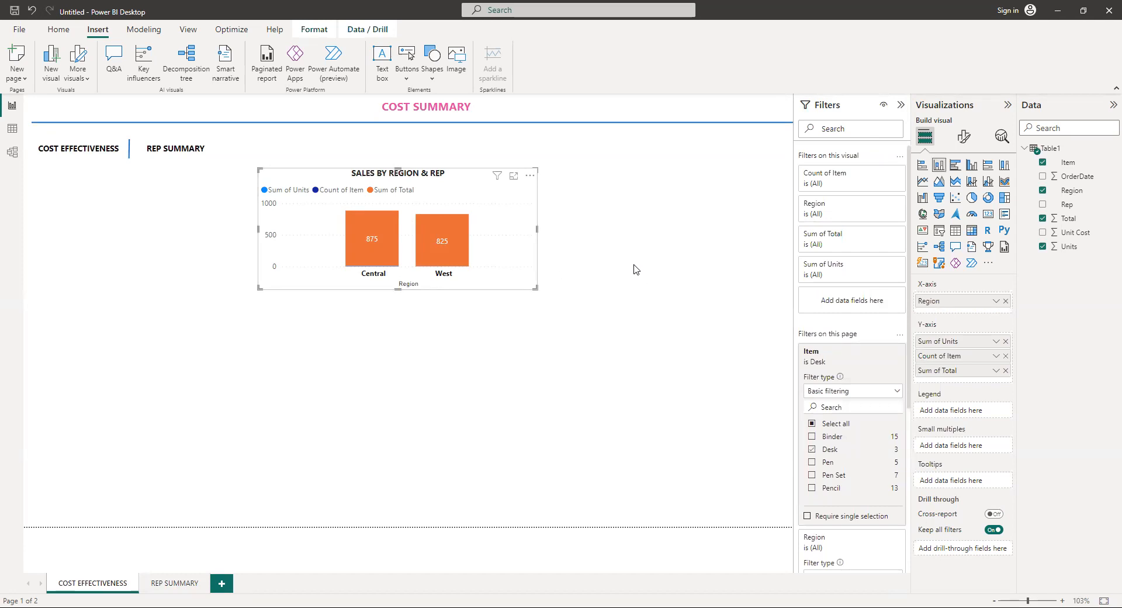
click(643, 250)
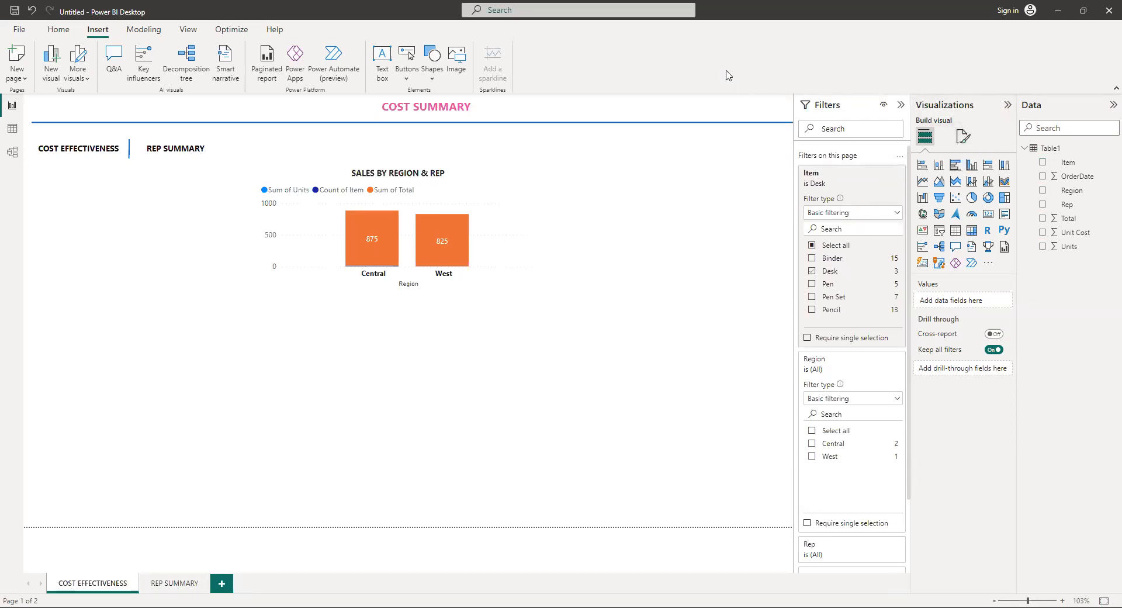
Give the COST EFFECTIVENESS page a dark blue canvas background with 0% transparency
click(962, 138)
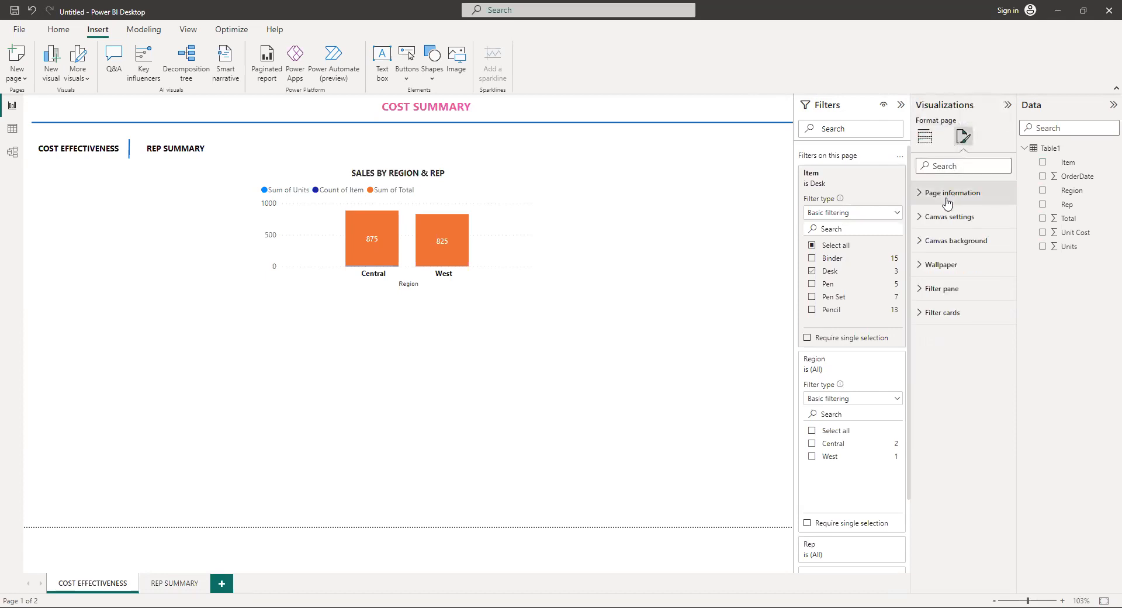
click(918, 244)
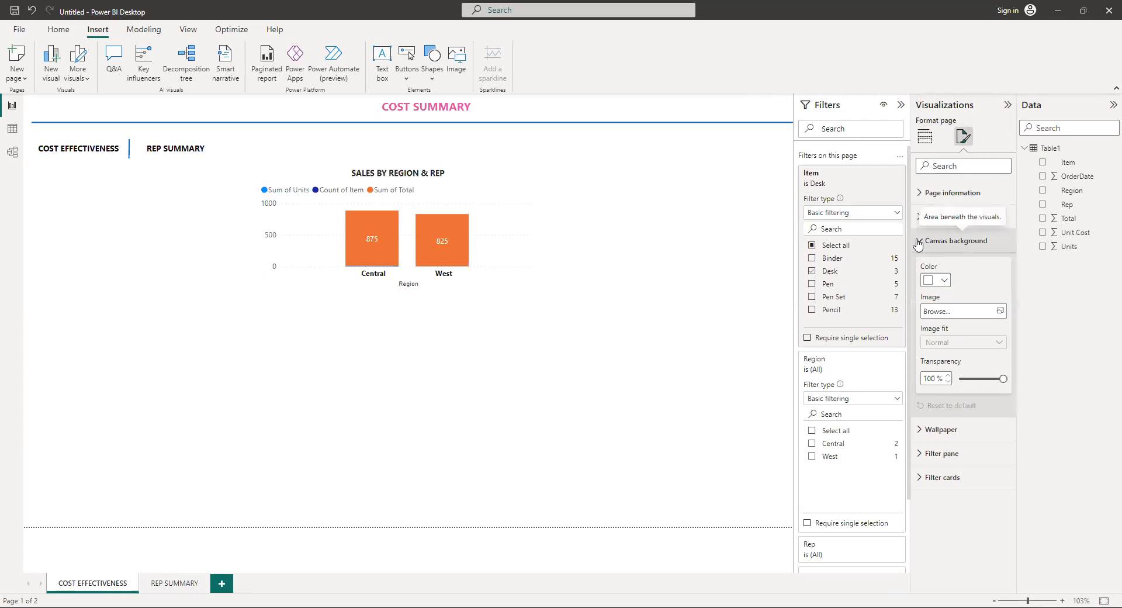
click(943, 282)
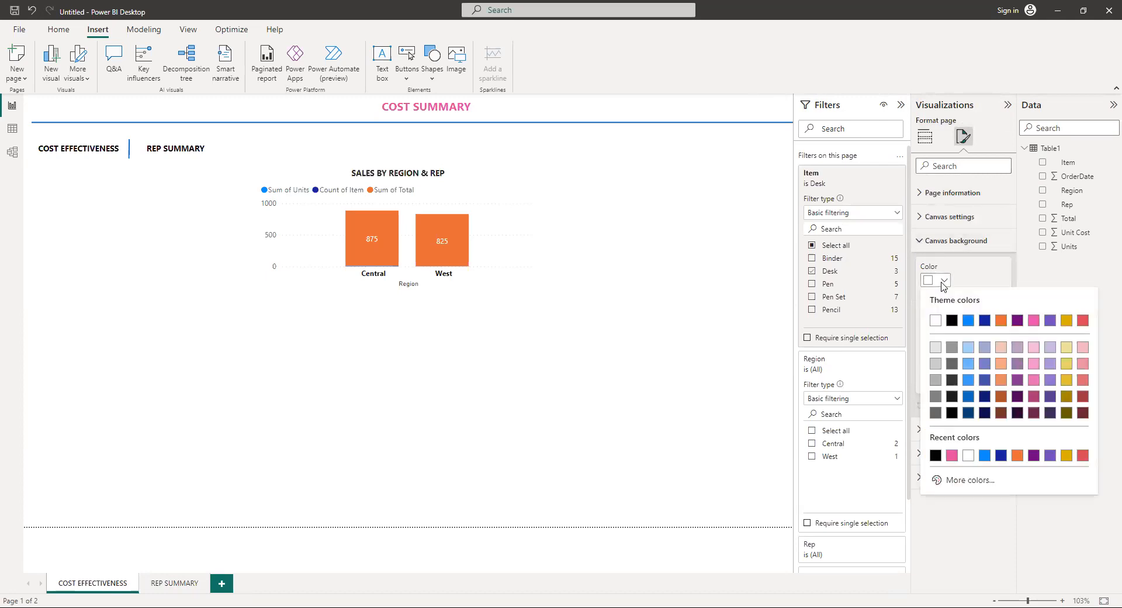
click(968, 397)
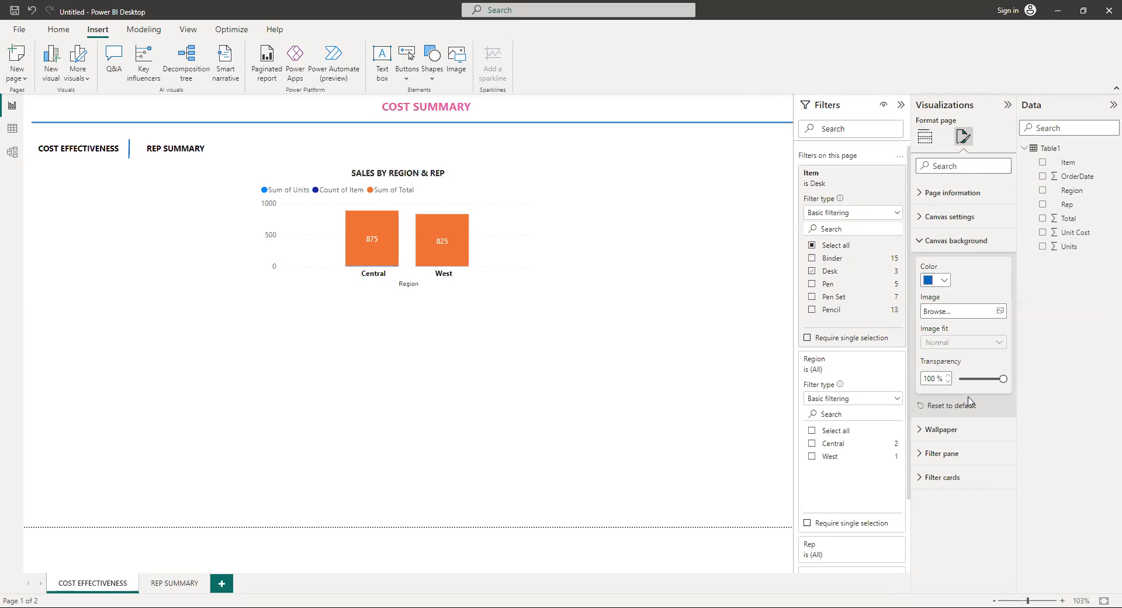
drag(1003, 379, 956, 378)
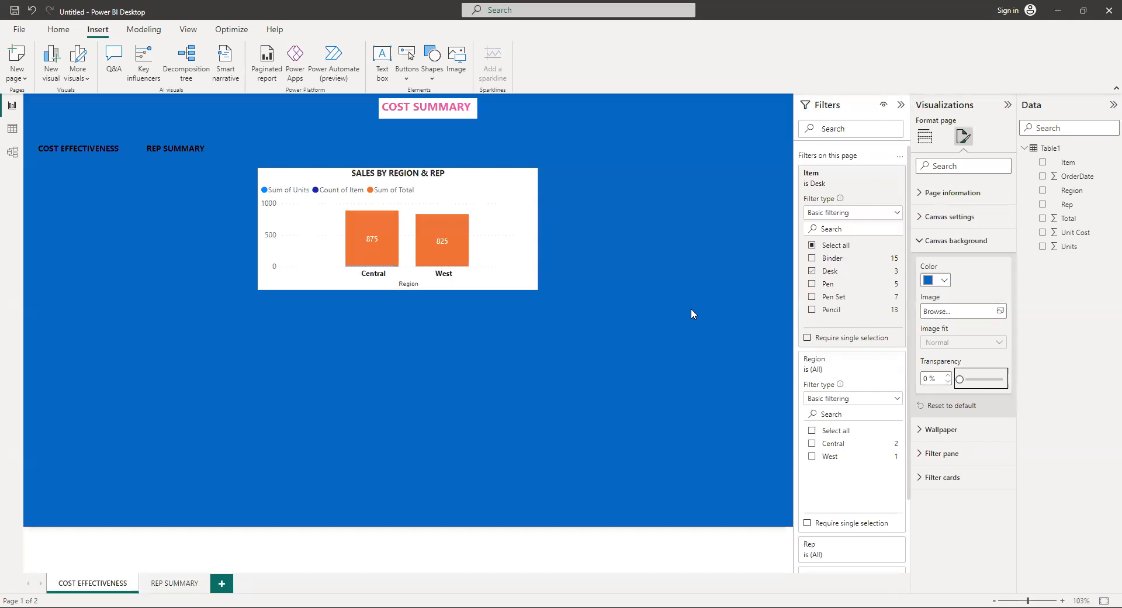
Try pink as the canvas background color, and settle on a darker shade of pink
click(937, 281)
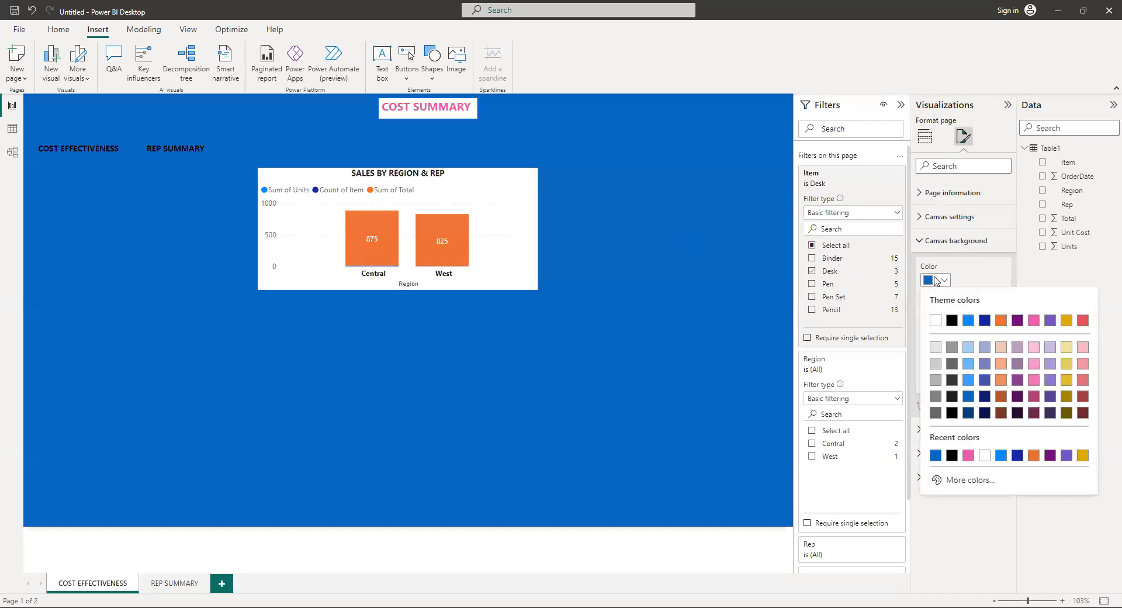
click(968, 455)
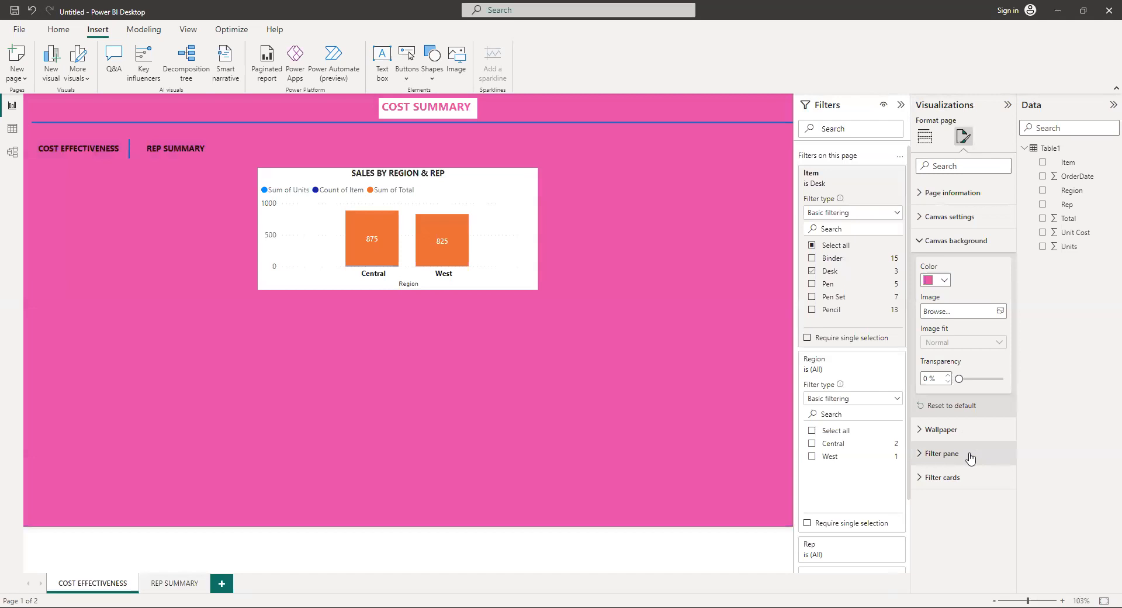
click(938, 280)
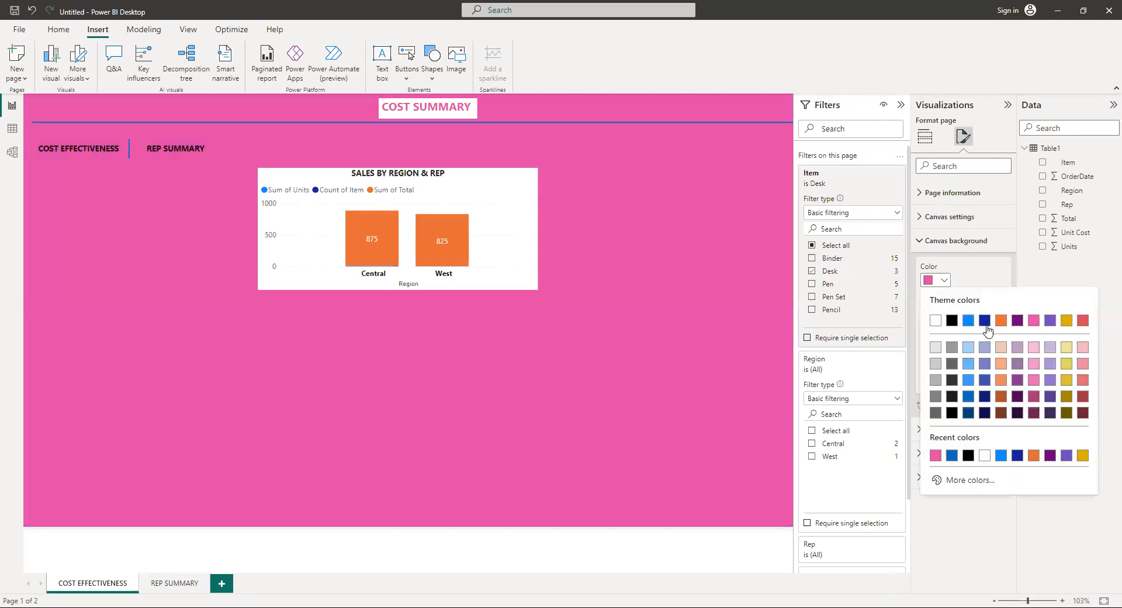
click(1034, 396)
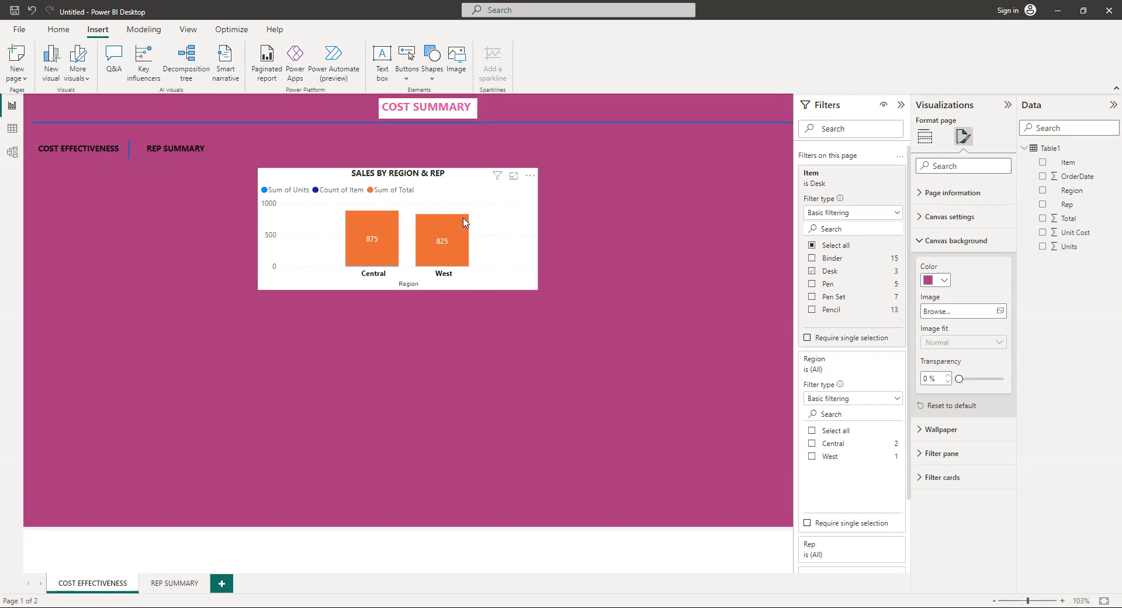
Look over the Table1 records in the table view and return to the report
click(13, 131)
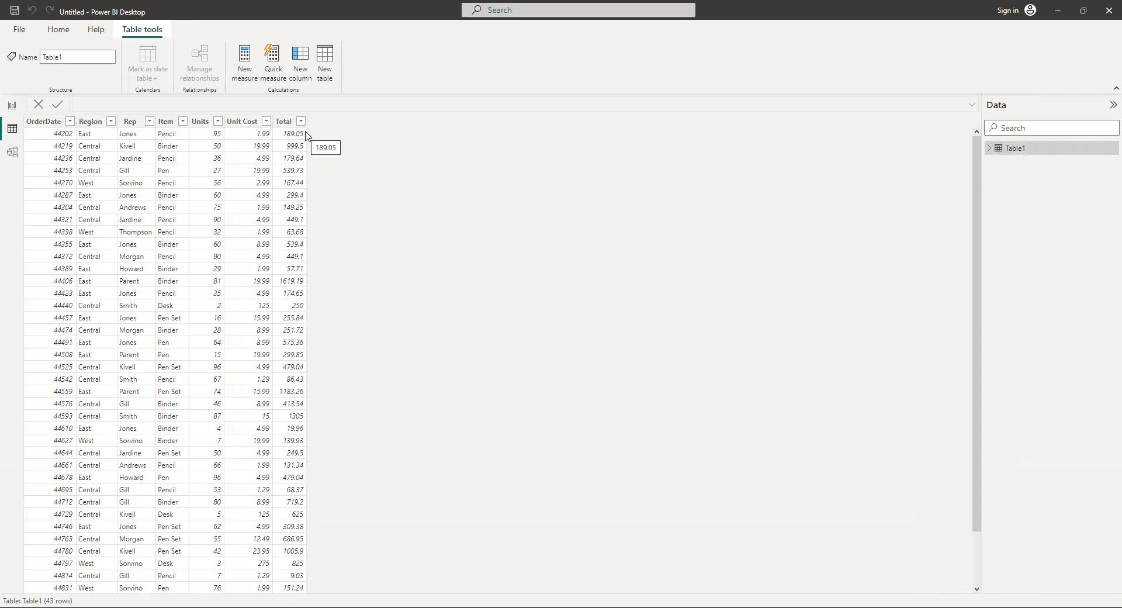
click(12, 109)
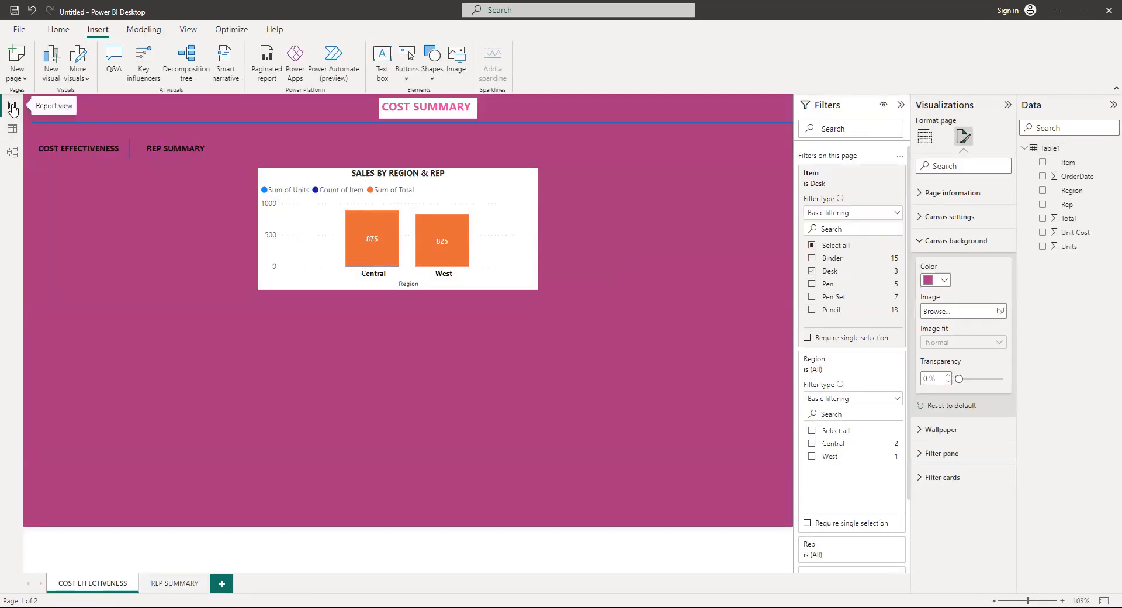